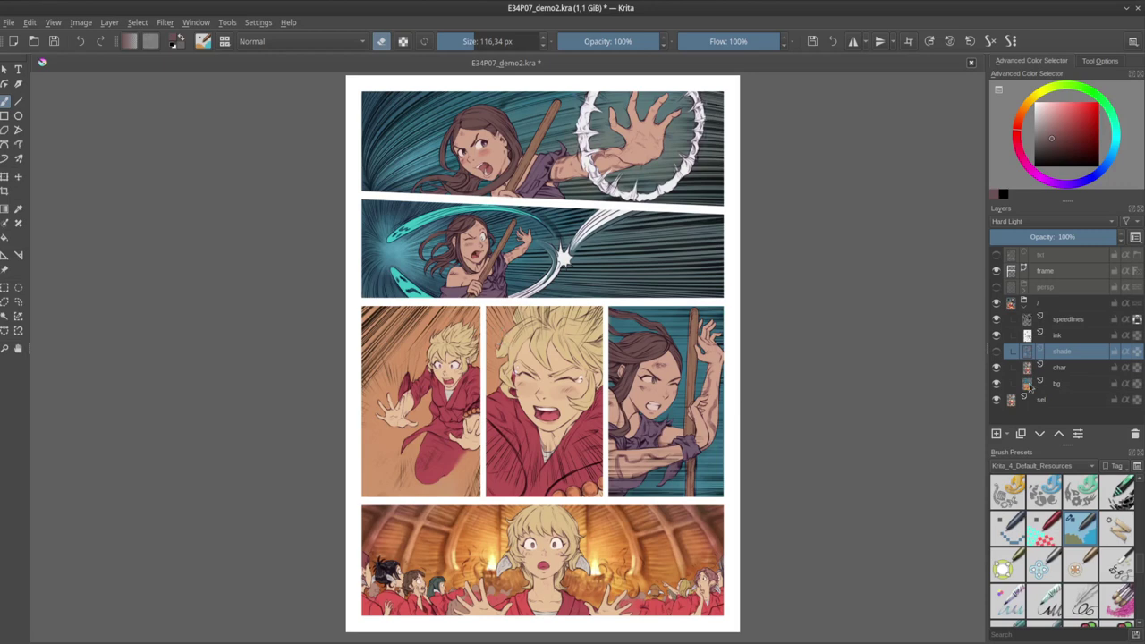
Toggle the shade layer's visibility to compare the top panels with and without shading.
left_click(996, 351)
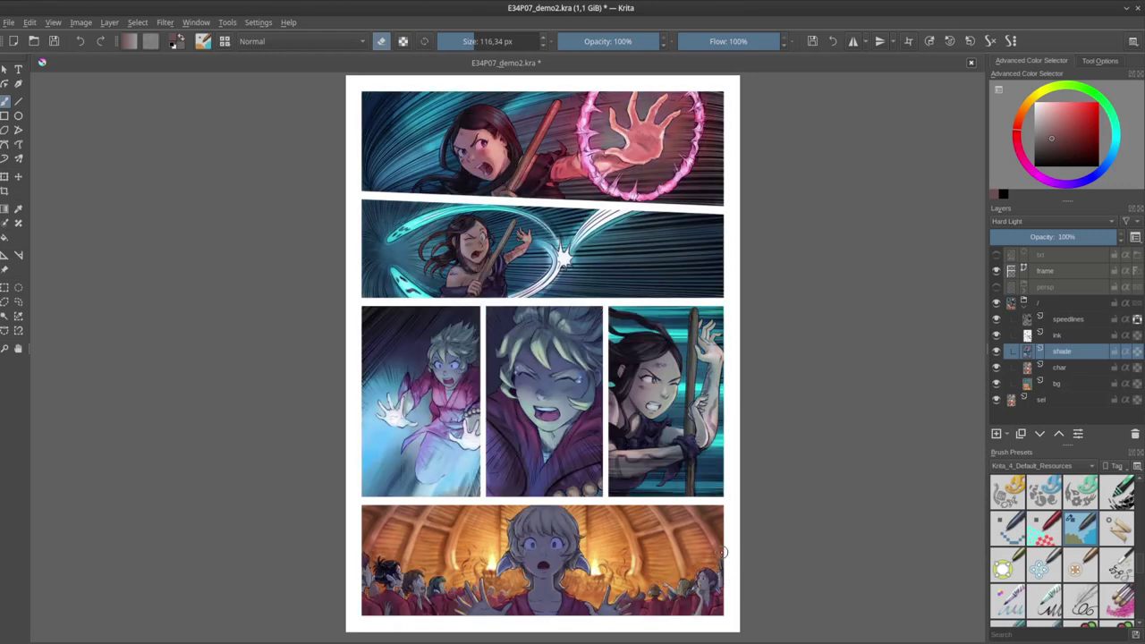
scroll(544, 214, "up", 3)
left_click_drag(633, 191, 590, 382)
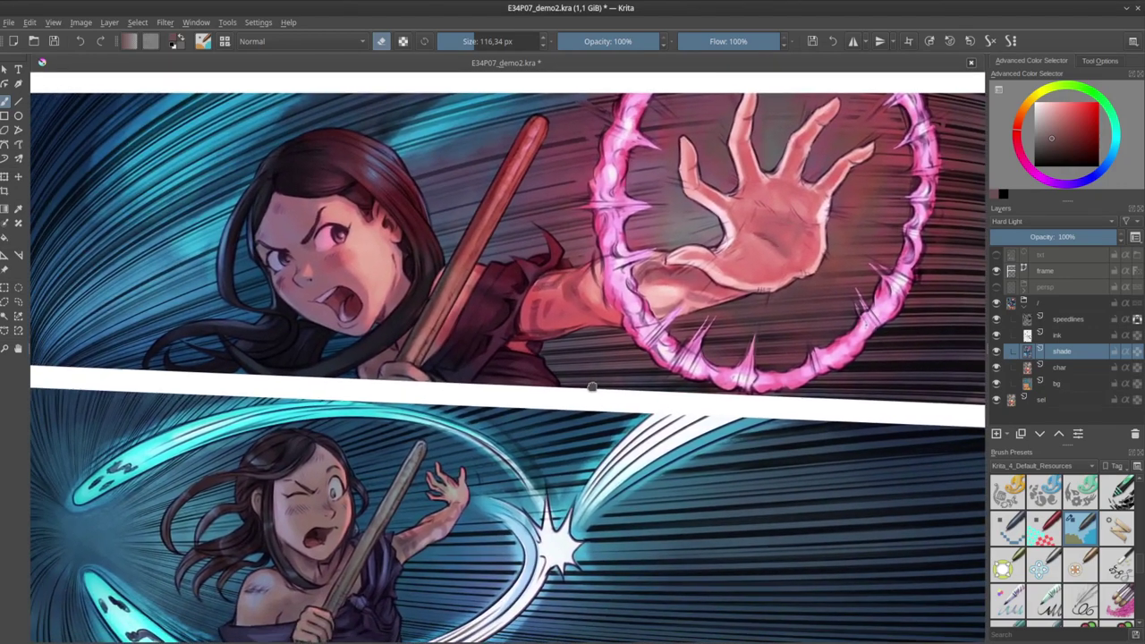
left_click(996, 351)
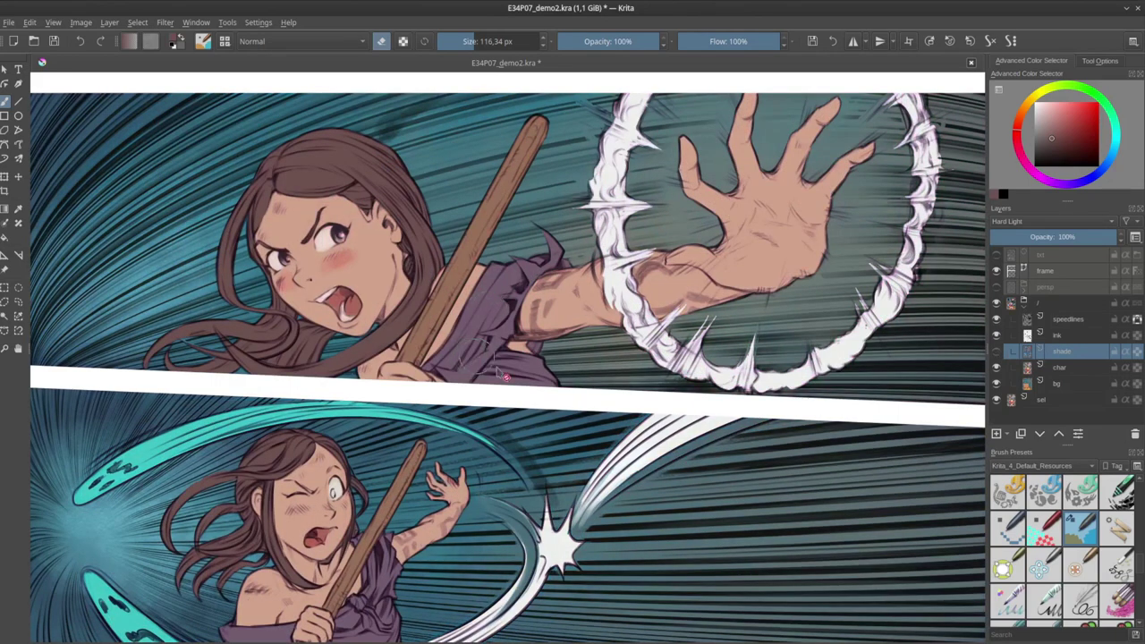
left_click(996, 352)
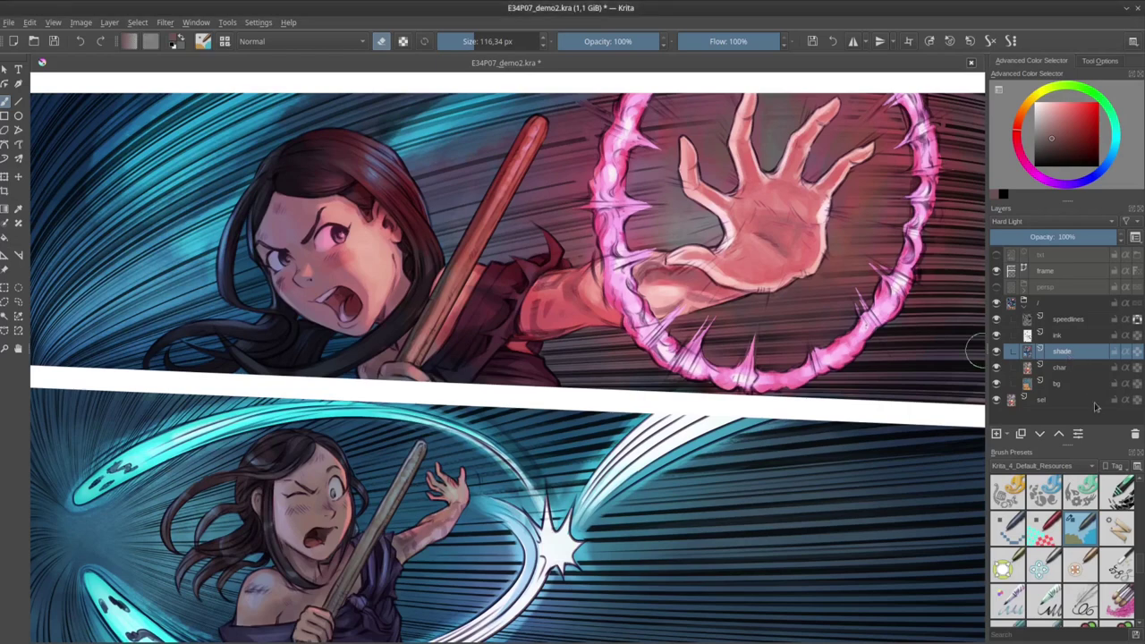
Delete the shade layer from the layer group.
left_click(1137, 436)
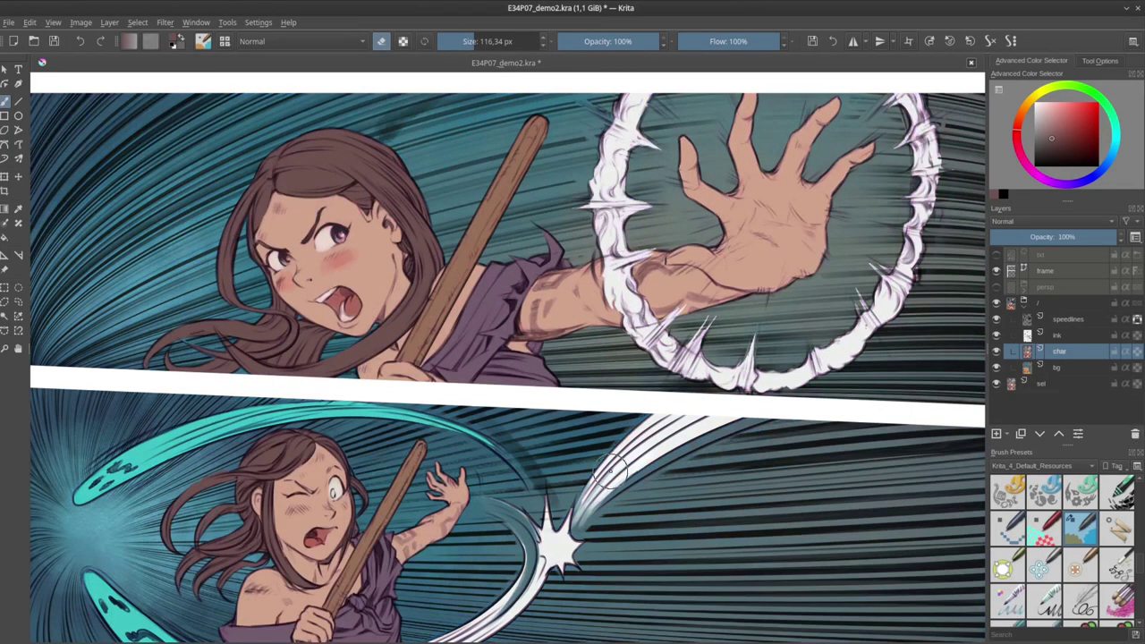
scroll(627, 457, "down", 1)
left_click_drag(630, 560, 639, 401)
scroll(638, 401, "down", 5)
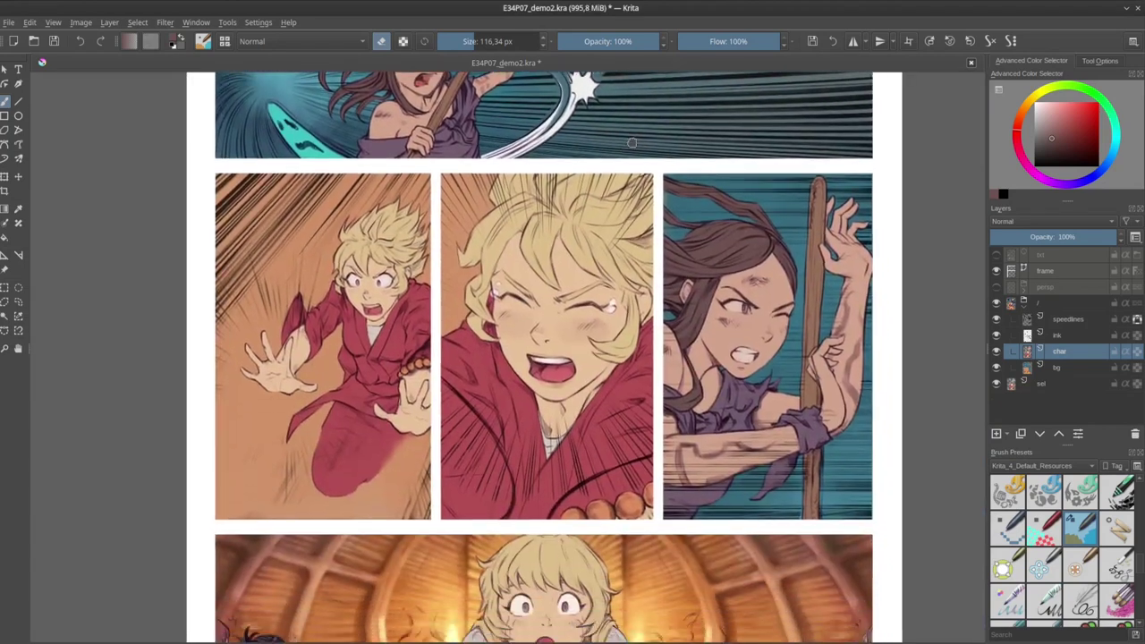
Hide the char and bg layers and select the ink layer.
left_click(997, 352)
left_click(997, 368)
left_click(1029, 338)
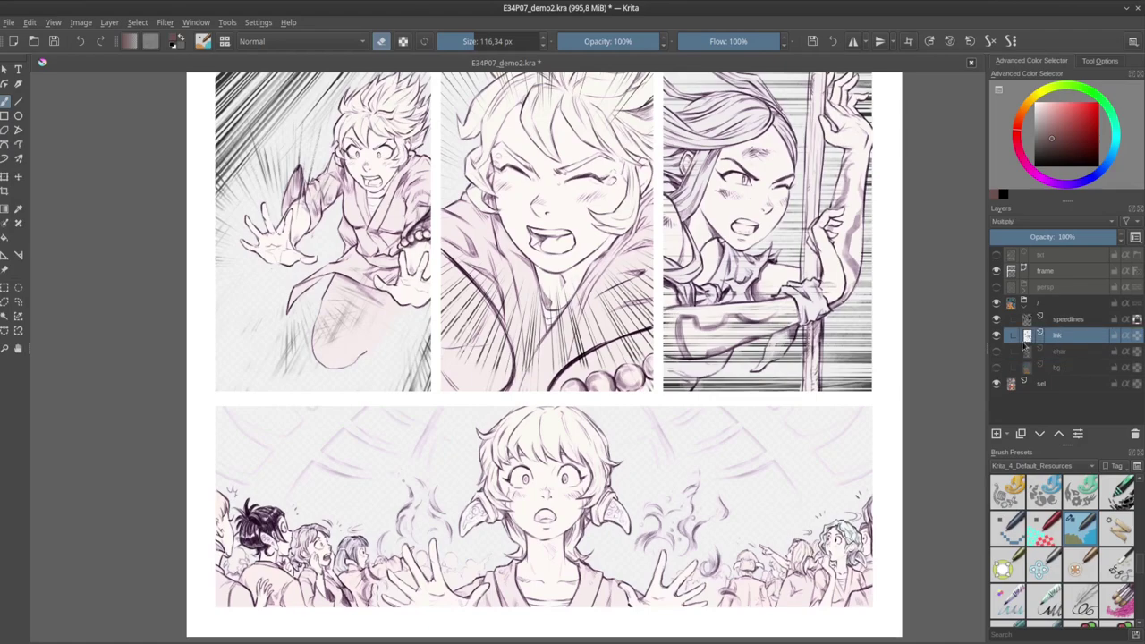
Try colorizing the ink line art blue with an HSV/HSL adjustment using hue 215 and saturation 77.
scroll(765, 140, "up", 5)
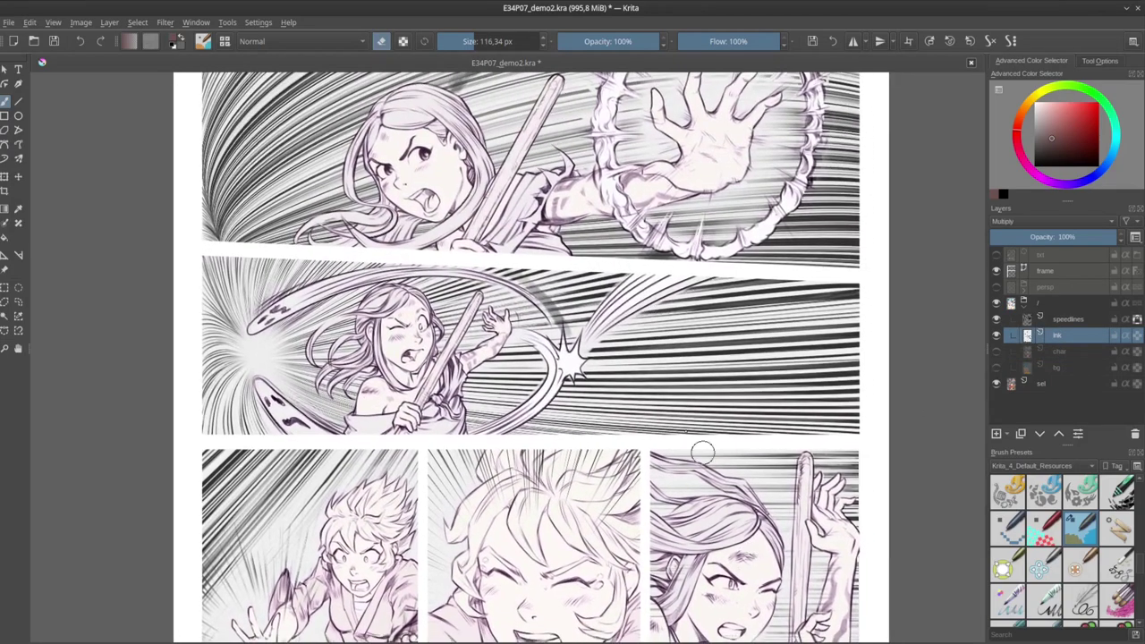
scroll(440, 223, "up", 1)
left_click_drag(443, 222, 452, 374)
scroll(625, 335, "up", 2)
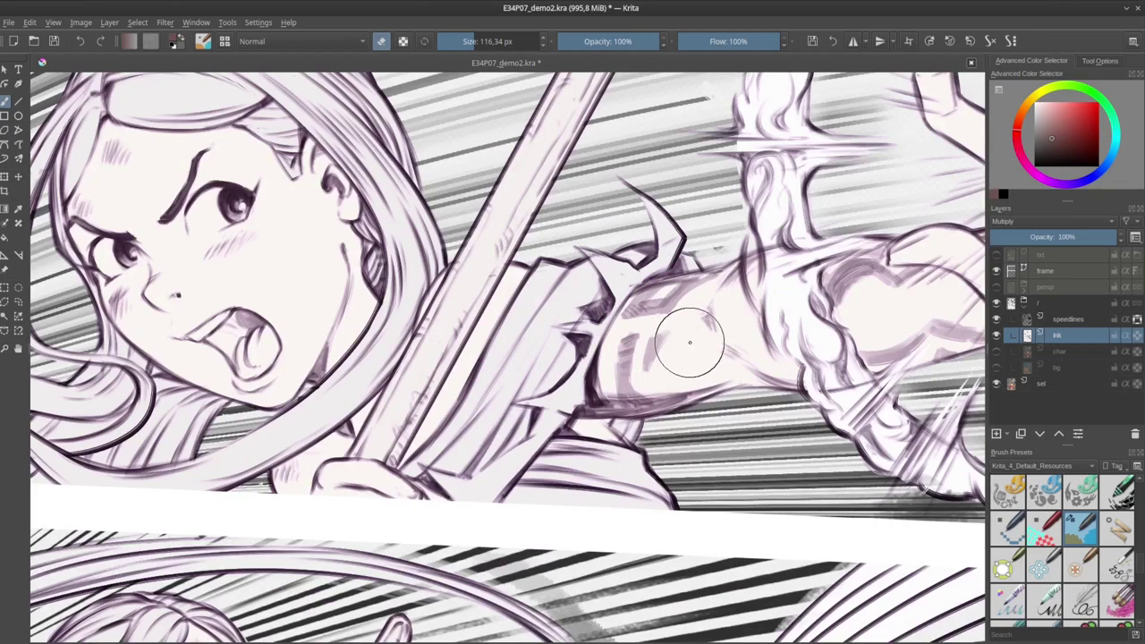
key("ctrl+u")
left_click_drag(1038, 182, 750, 188)
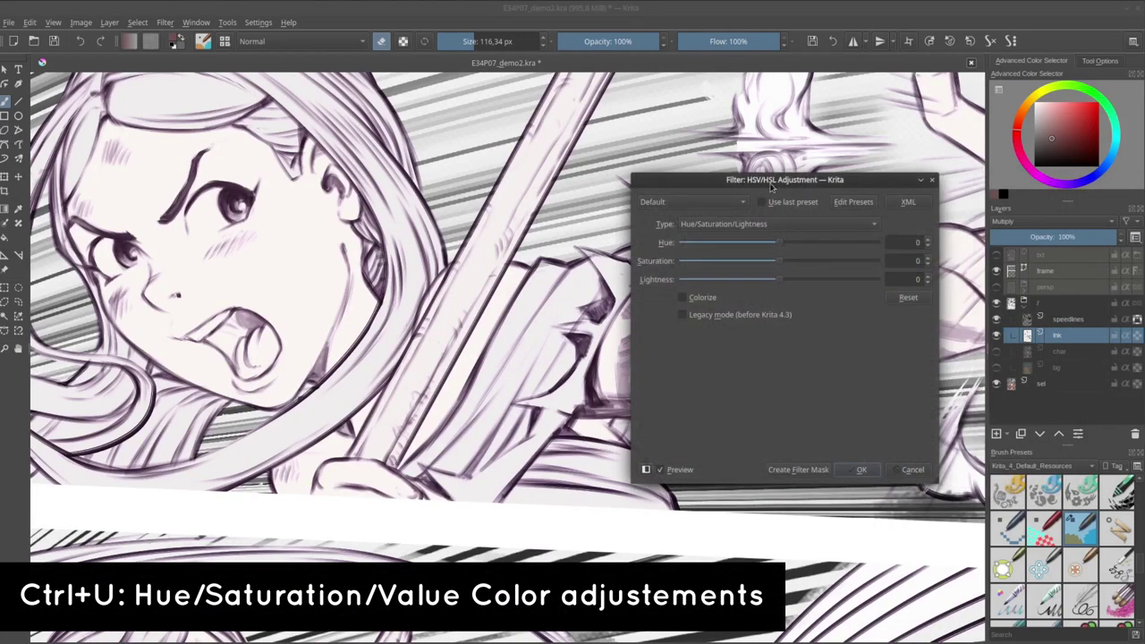
left_click(695, 299)
left_click_drag(685, 260, 832, 261)
left_click_drag(685, 243, 768, 242)
left_click(797, 241)
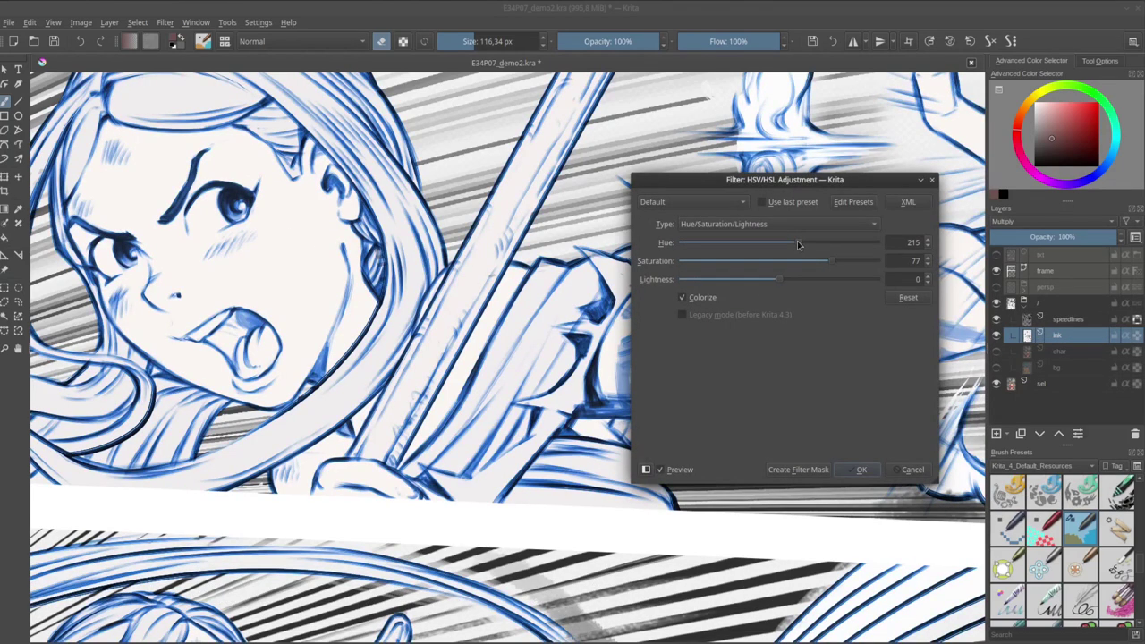
left_click(932, 180)
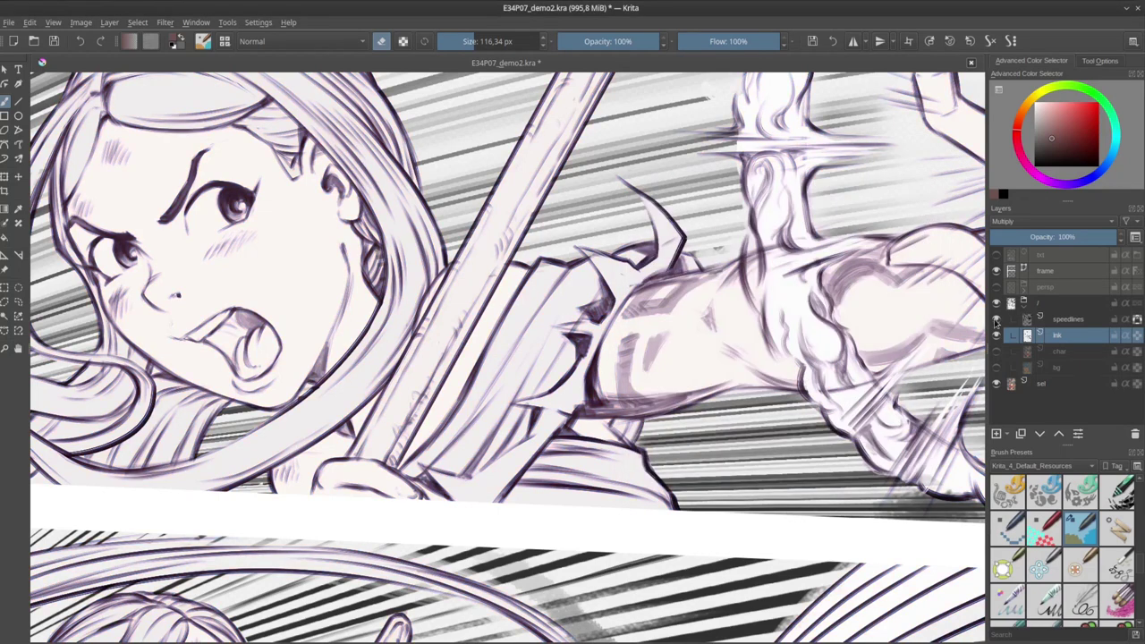
Toggle the speedlines layer's visibility to compare the line art with and without the speed lines.
left_click(996, 319)
scroll(713, 312, "down", 2)
left_click_drag(752, 306, 656, 318)
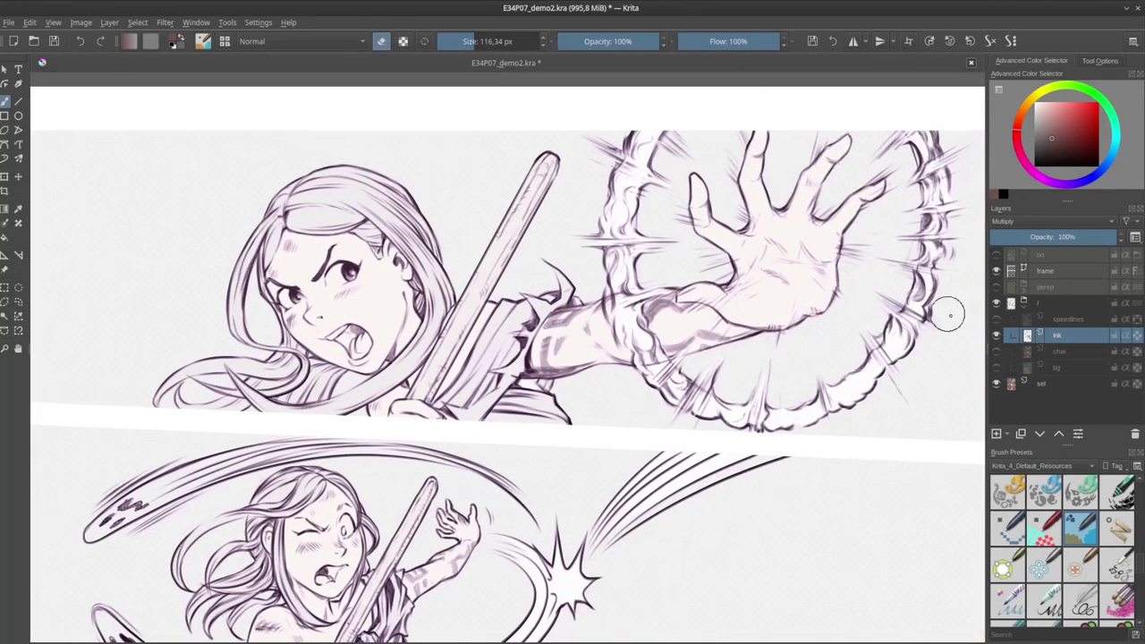
left_click(997, 320)
left_click(997, 319)
left_click(997, 319)
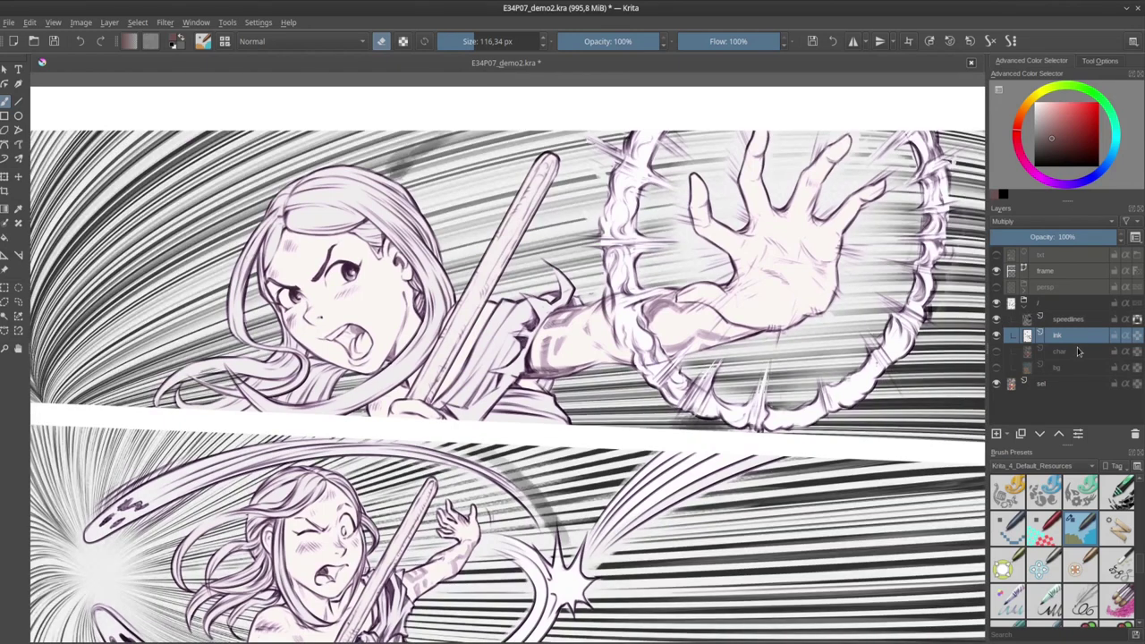
Move the sel layer up into the layer group so it sits beneath the bg layer.
left_click(1041, 385)
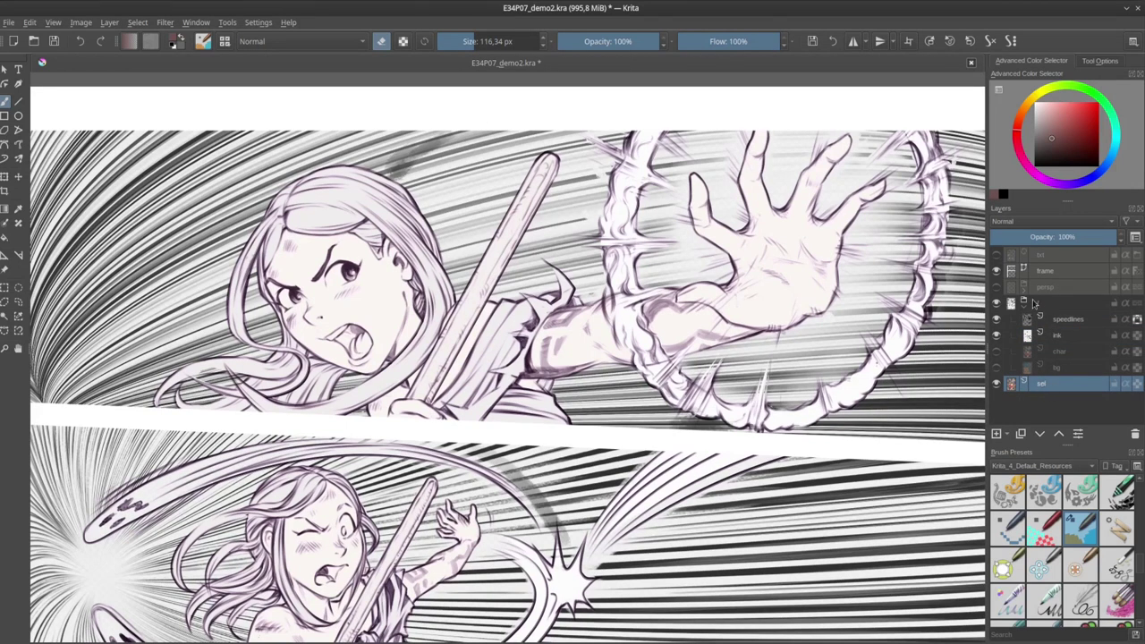
left_click(1059, 436)
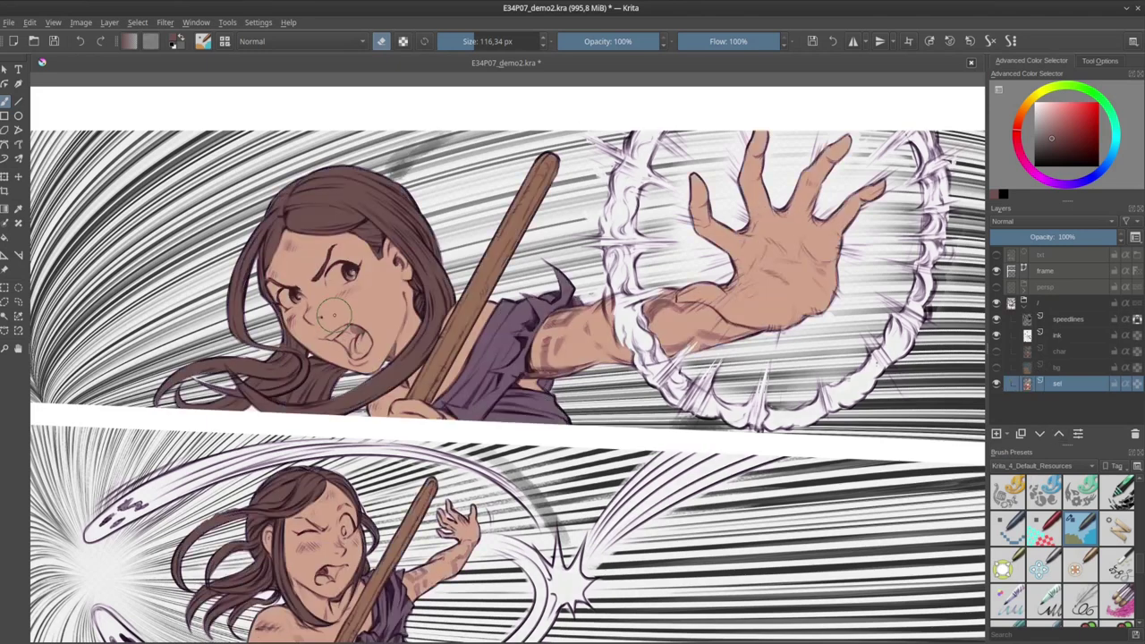
scroll(332, 314, "up", 1)
left_click_drag(362, 355, 300, 389)
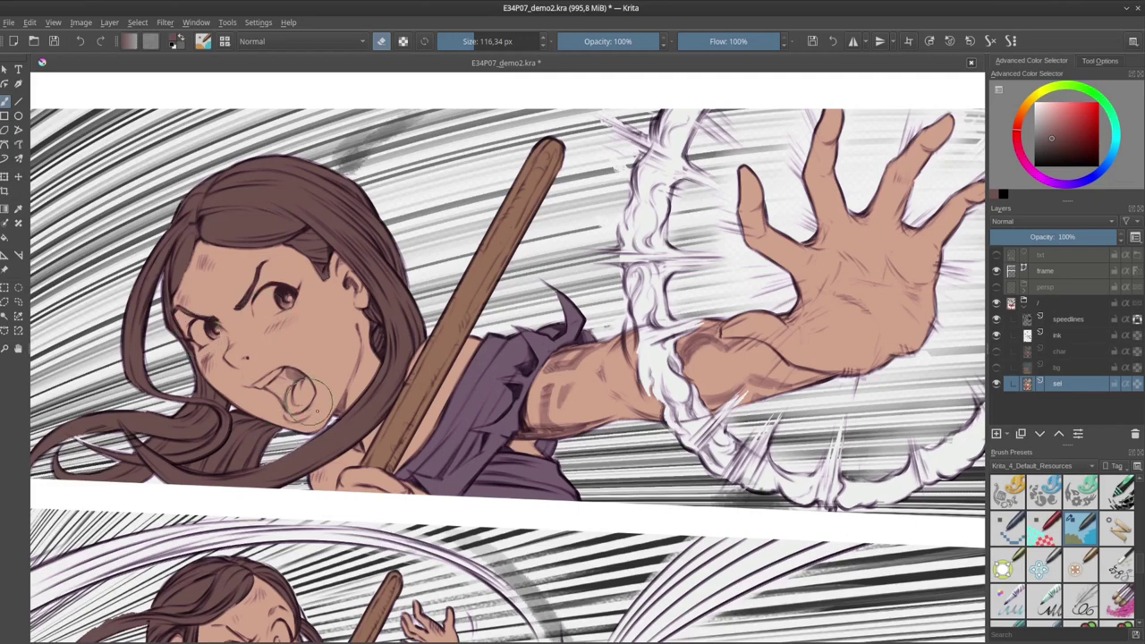
left_click_drag(660, 528, 699, 182)
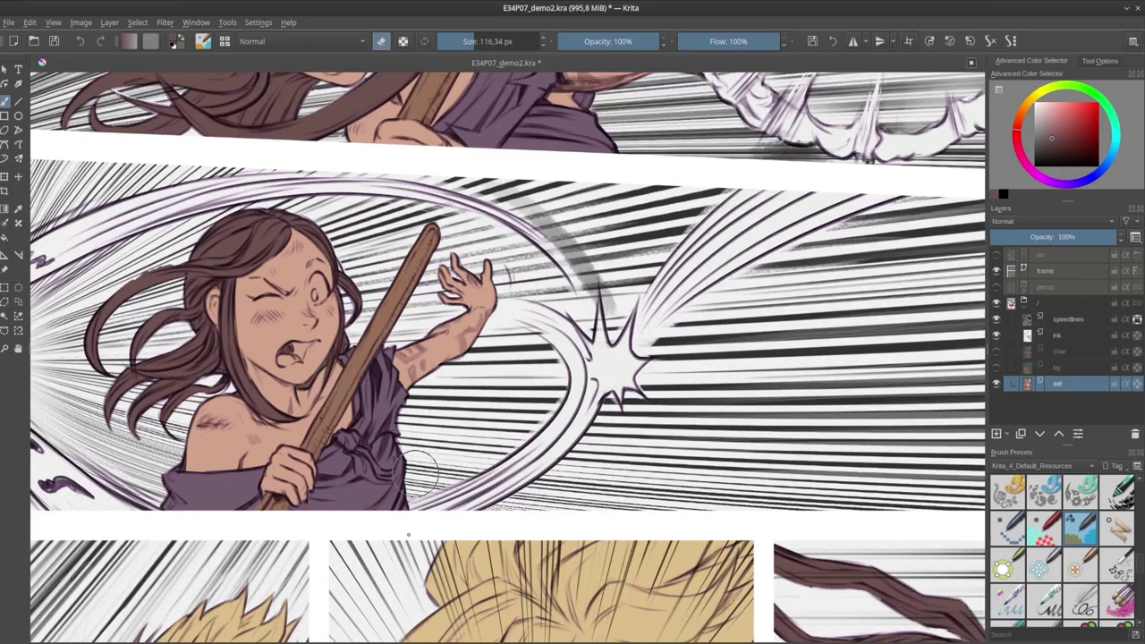
left_click_drag(421, 590, 459, 228)
scroll(506, 266, "down", 3)
scroll(507, 264, "up", 5)
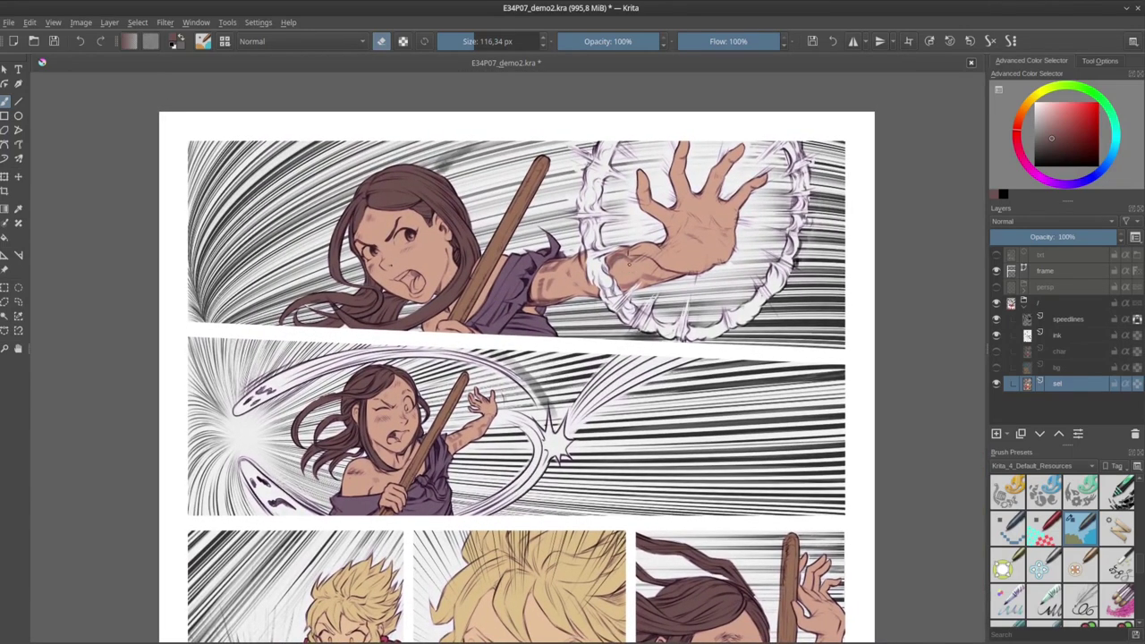
left_click_drag(630, 263, 629, 258)
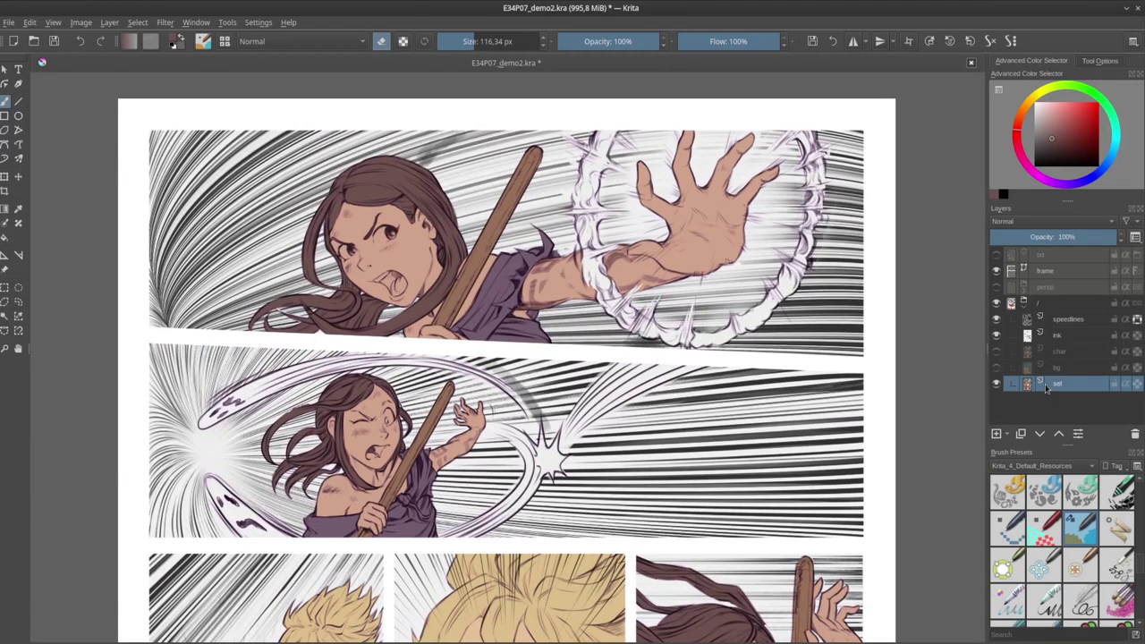
Select the char layer and make it visible.
left_click(1062, 354)
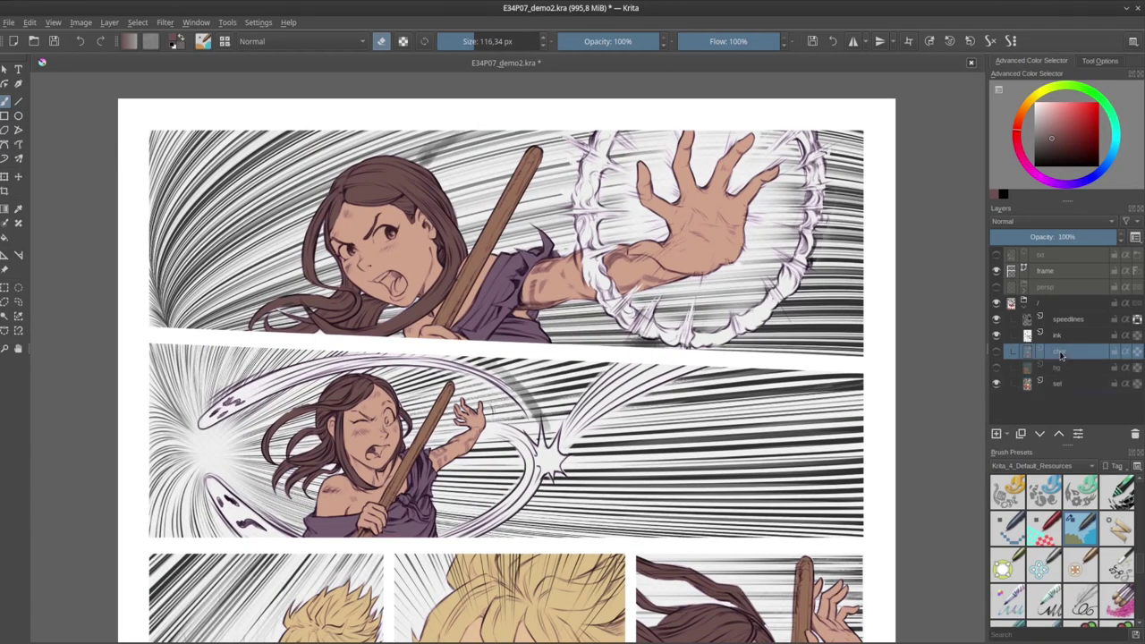
left_click(998, 353)
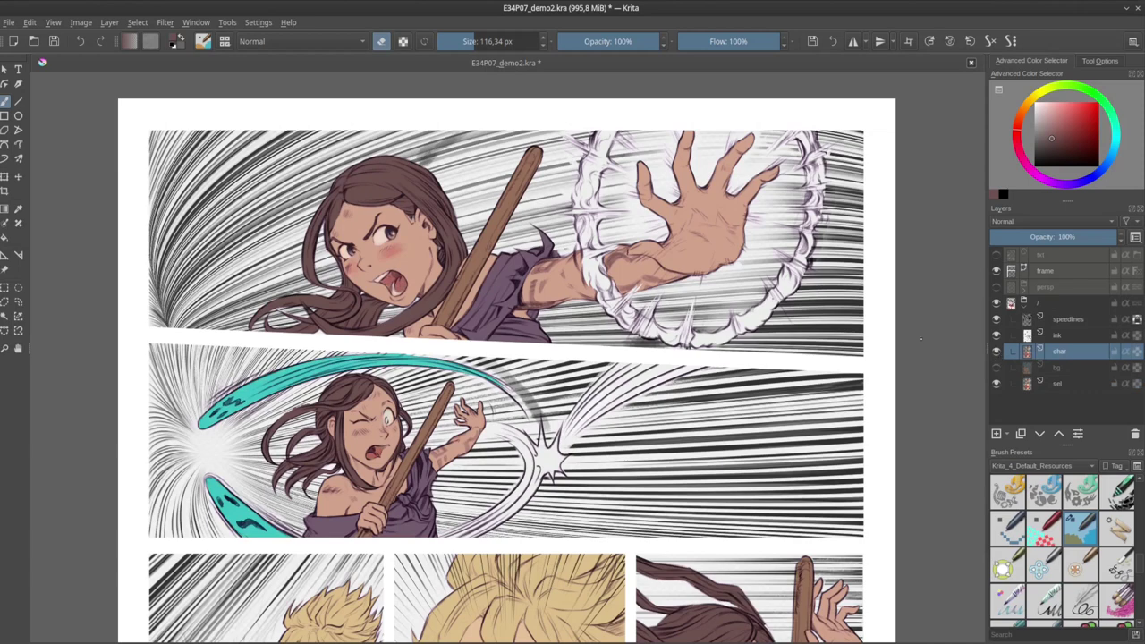
Examine the char layer's facial colour details in several panels, comparing them with the layer off and on.
scroll(385, 264, "up", 5)
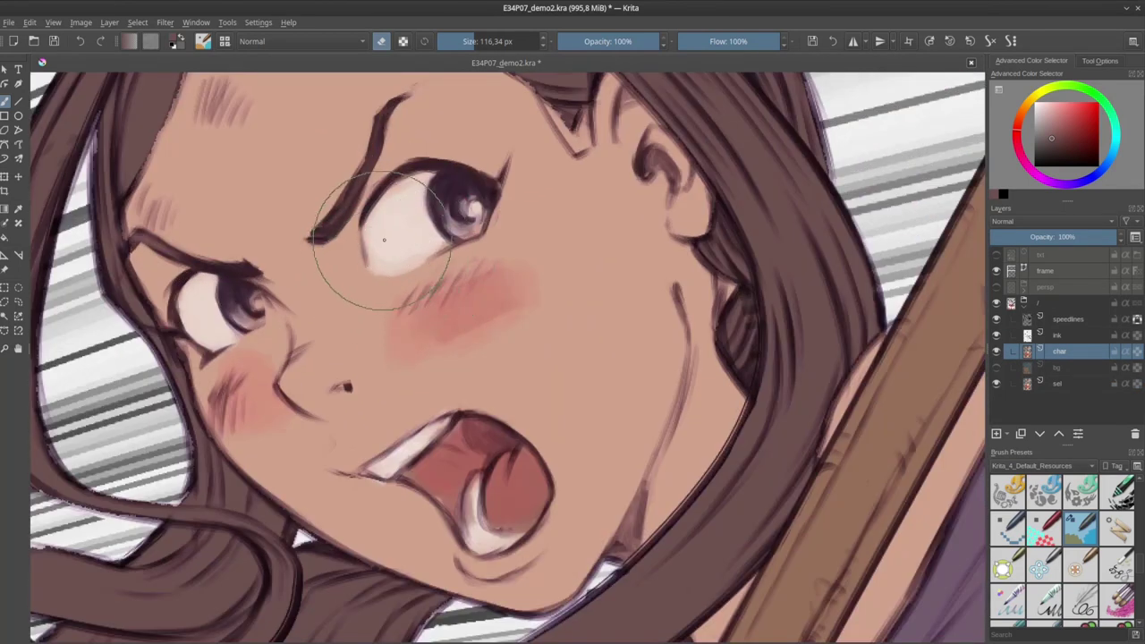
scroll(330, 327, "down", 1)
scroll(537, 465, "down", 3)
mouse_move(521, 434)
left_mouse_down()
mouse_move(487, 419)
mouse_move(516, 408)
left_mouse_up()
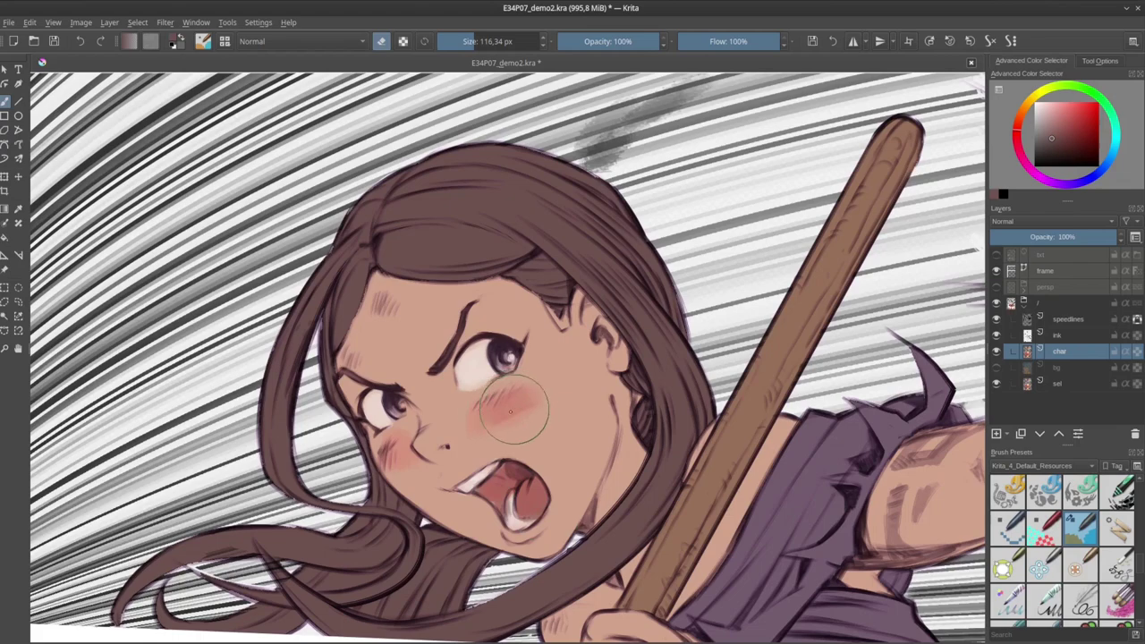
scroll(593, 427, "down", 3)
left_click_drag(723, 564, 636, 172)
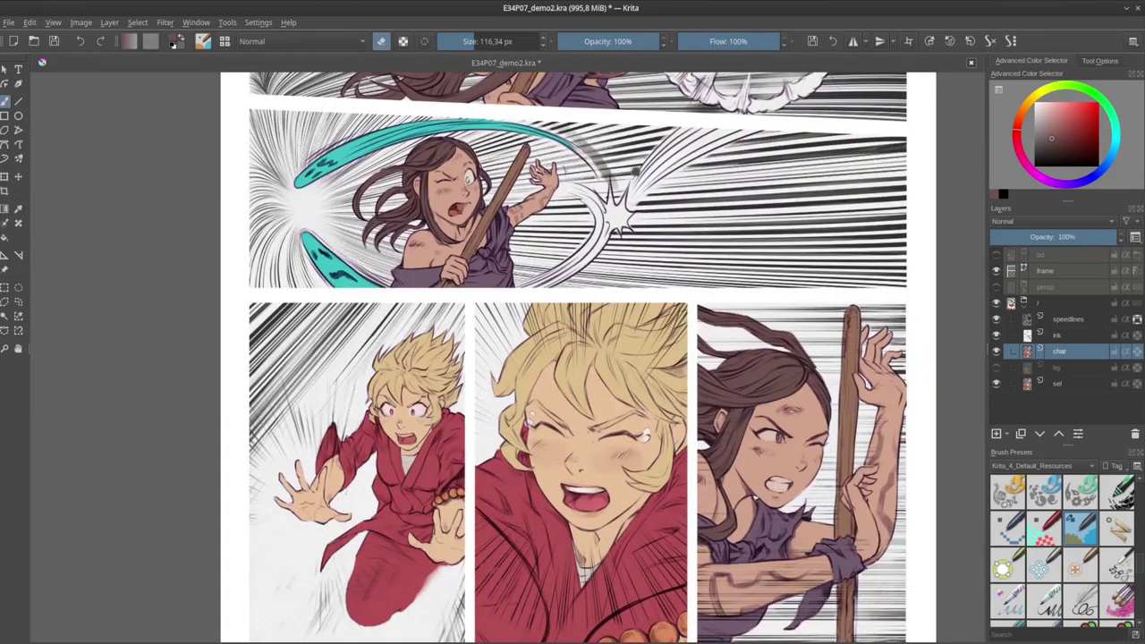
scroll(633, 173, "down", 2)
scroll(644, 349, "up", 3)
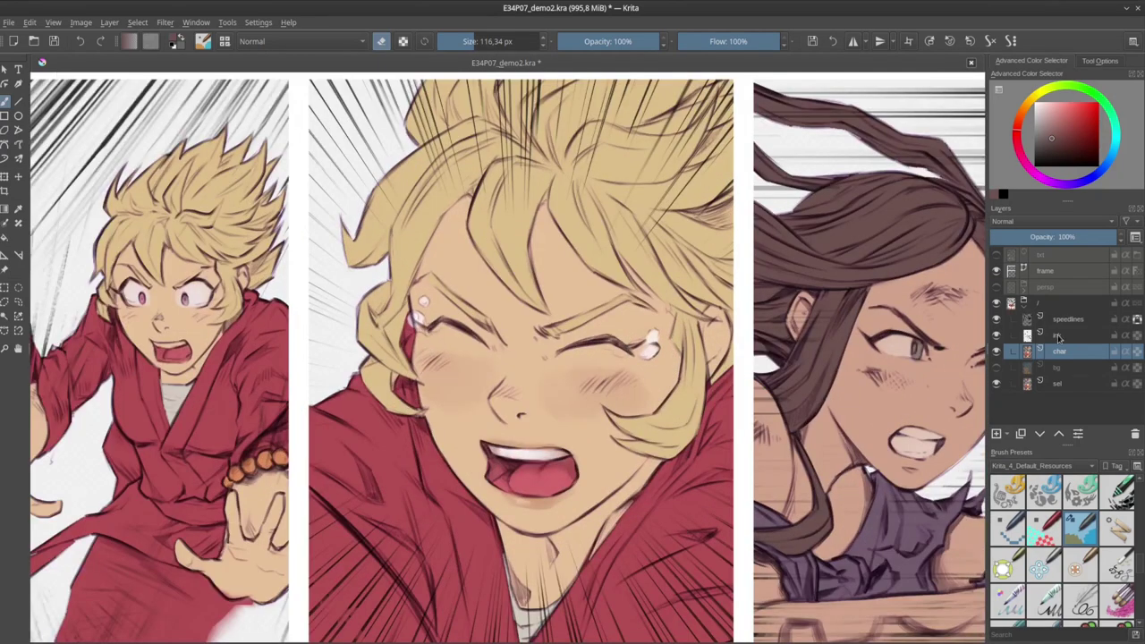
left_click(998, 353)
left_click(998, 352)
Select the bg layer and make it visible behind the characters.
left_click(1062, 368)
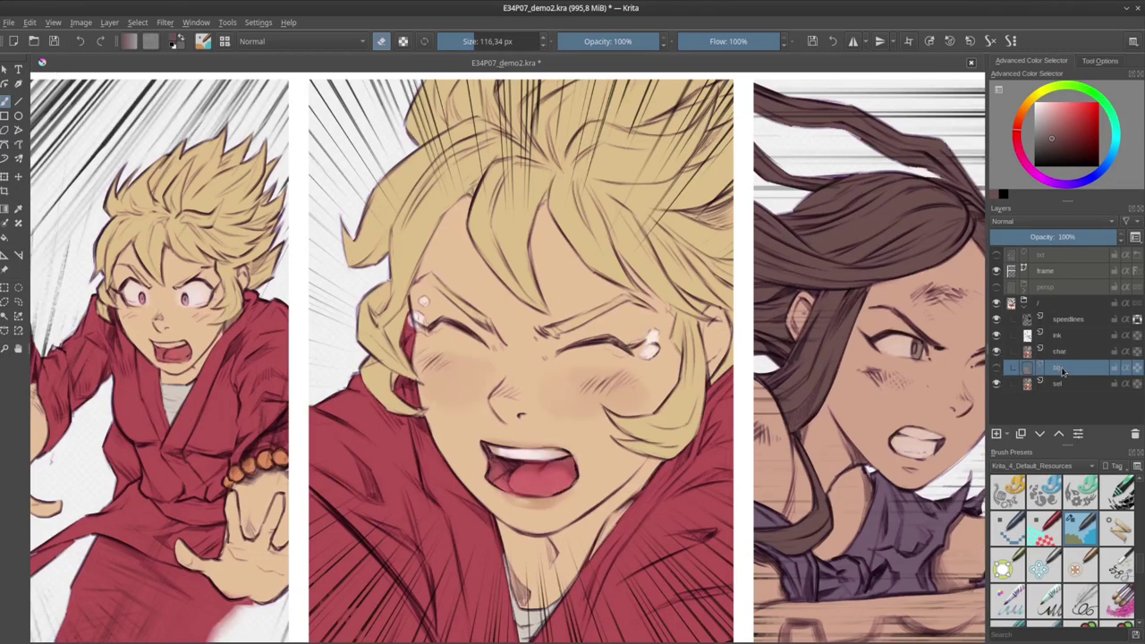
left_click(997, 367)
scroll(681, 443, "down", 3)
scroll(680, 439, "down", 3)
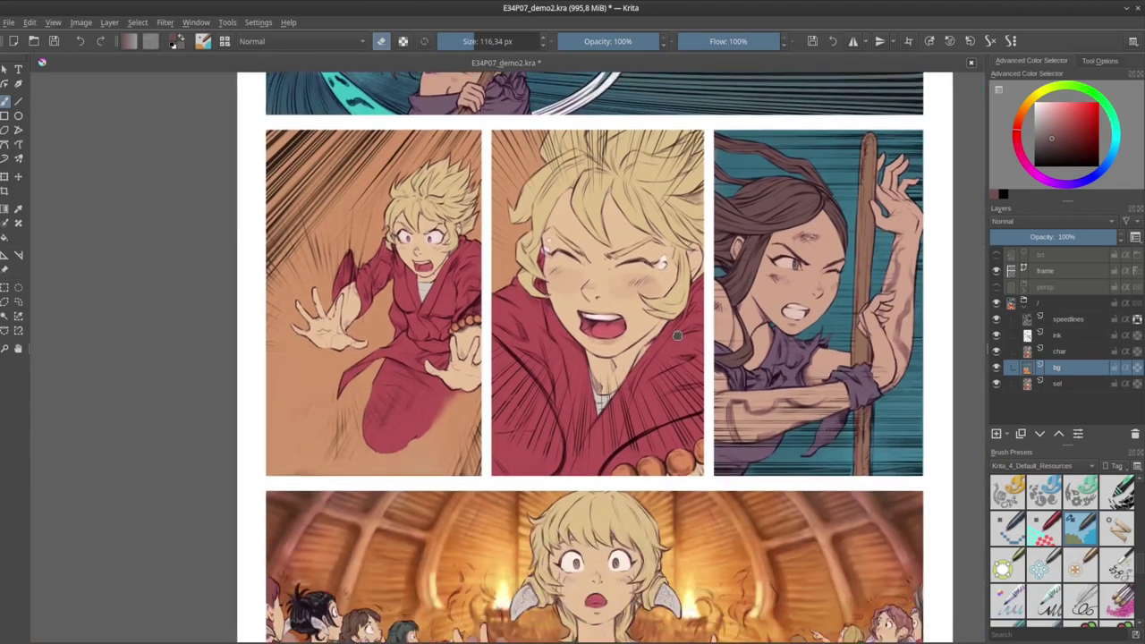
scroll(649, 501, "up", 2)
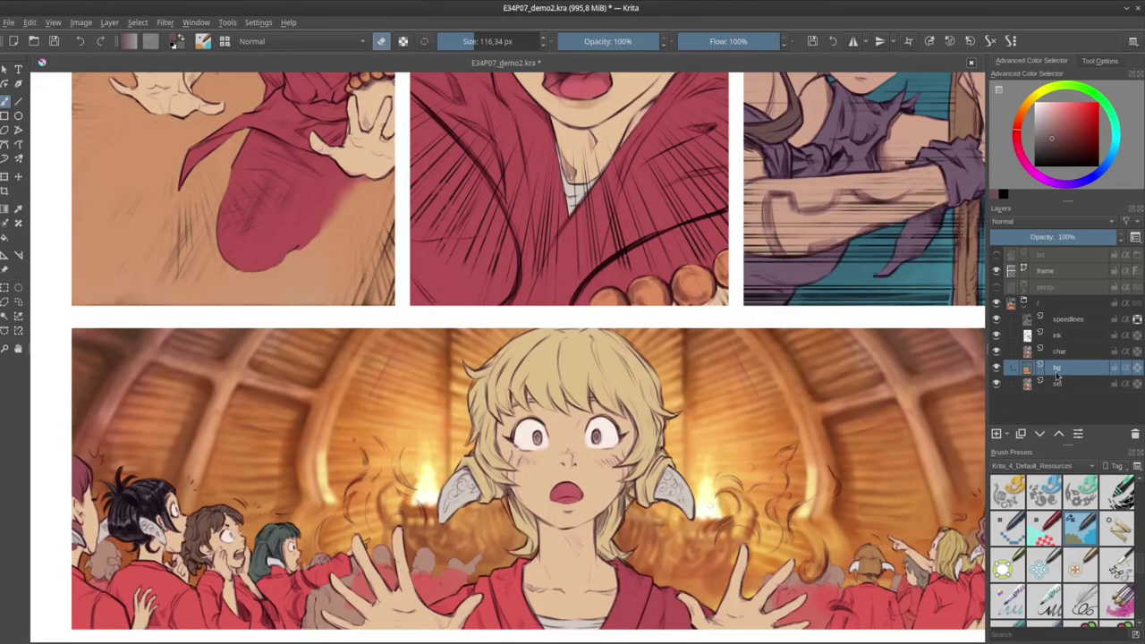
mouse_move(1058, 376)
left_click_drag(802, 486, 750, 502)
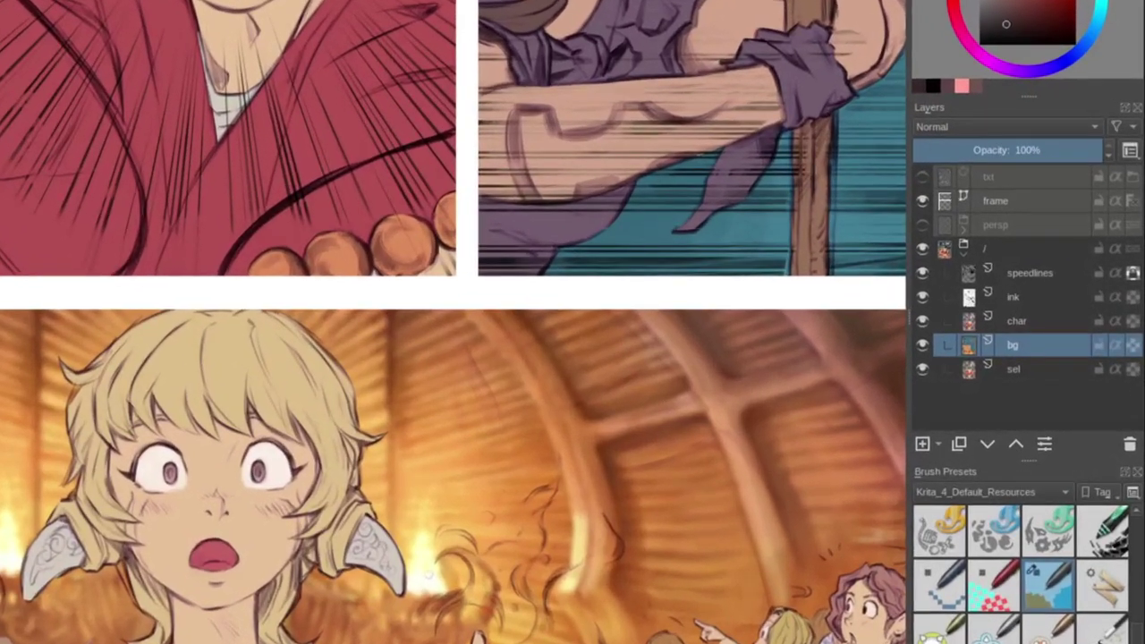
Group the char layer and add a paint layer named "shade" above it inside the group.
left_click(1020, 327)
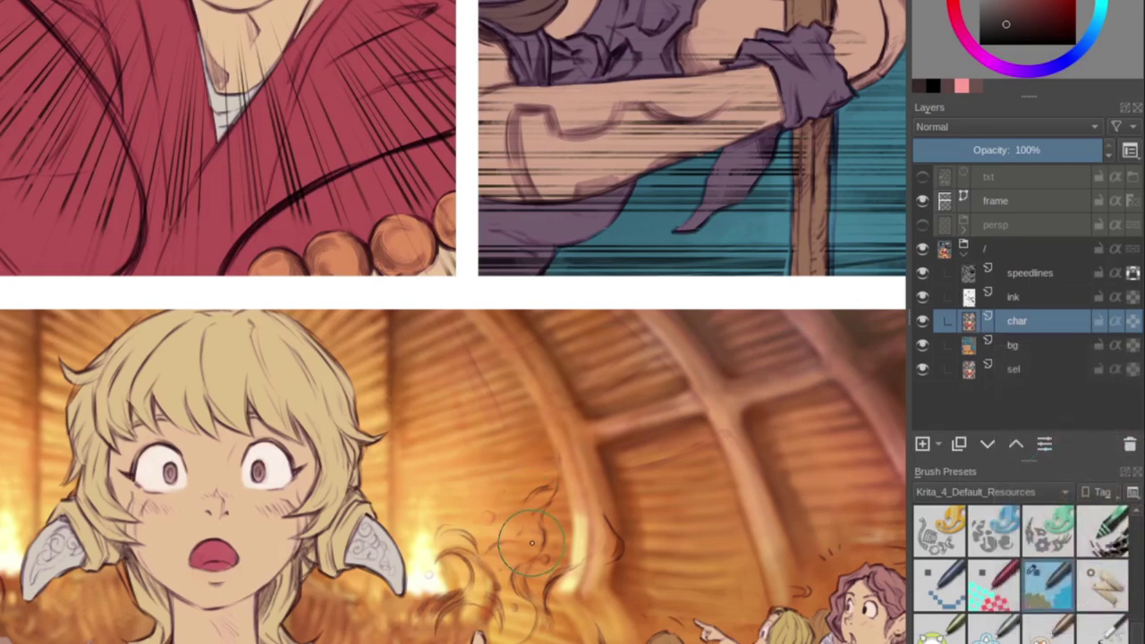
key("ctrl+g")
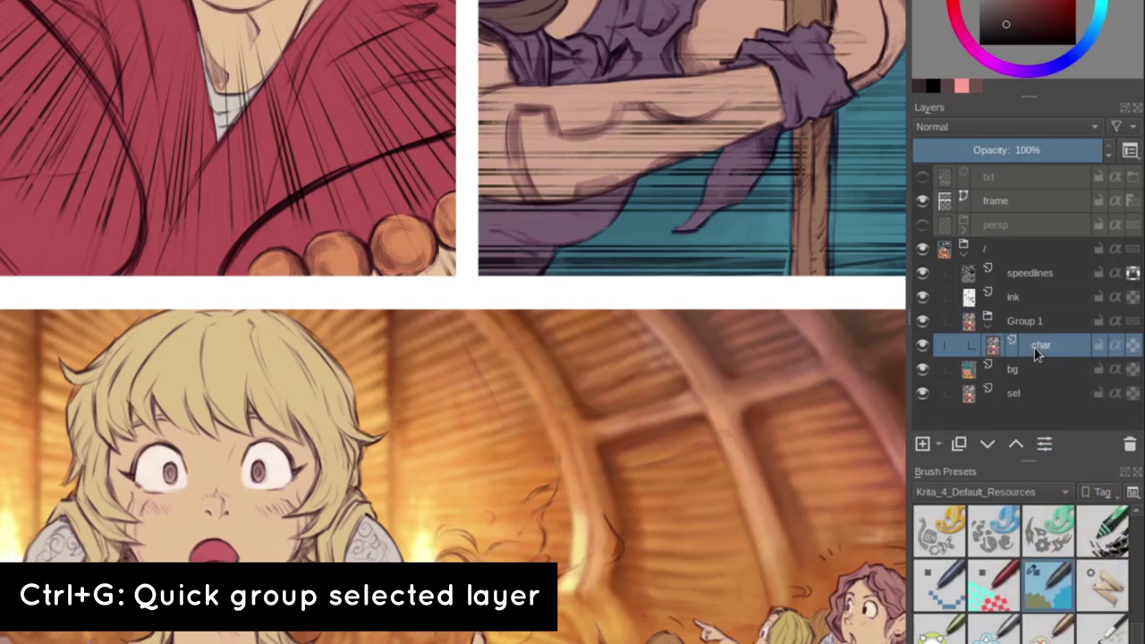
left_click(923, 445)
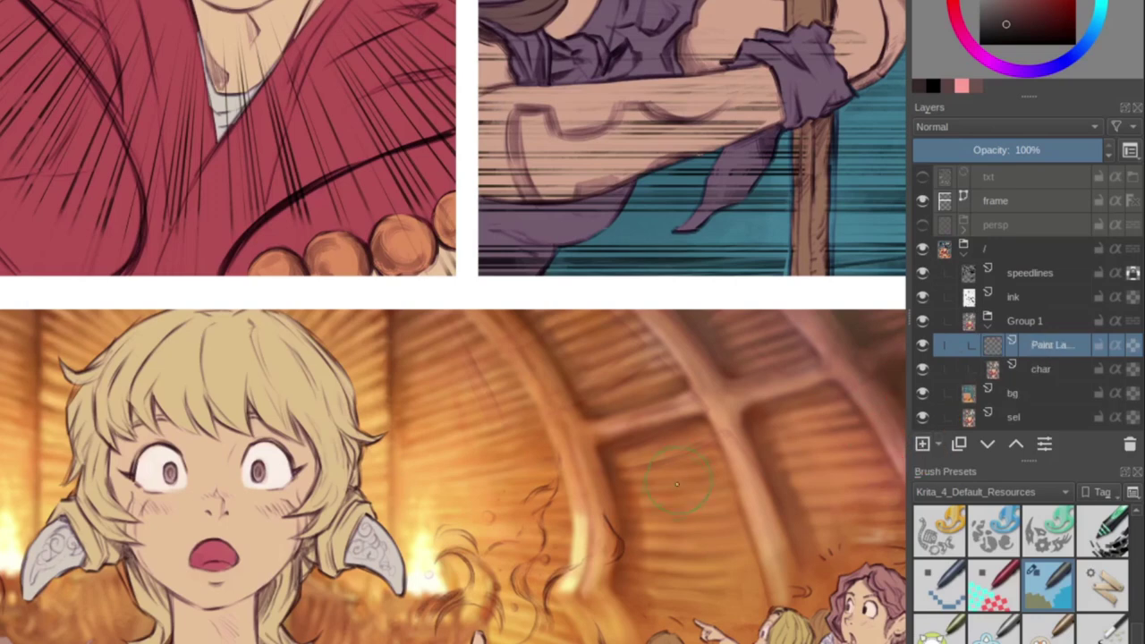
double_click(1038, 346)
type("shade")
Turn on alpha inheritance for the shade layer and choose black as the painting colour.
mouse_move(1116, 355)
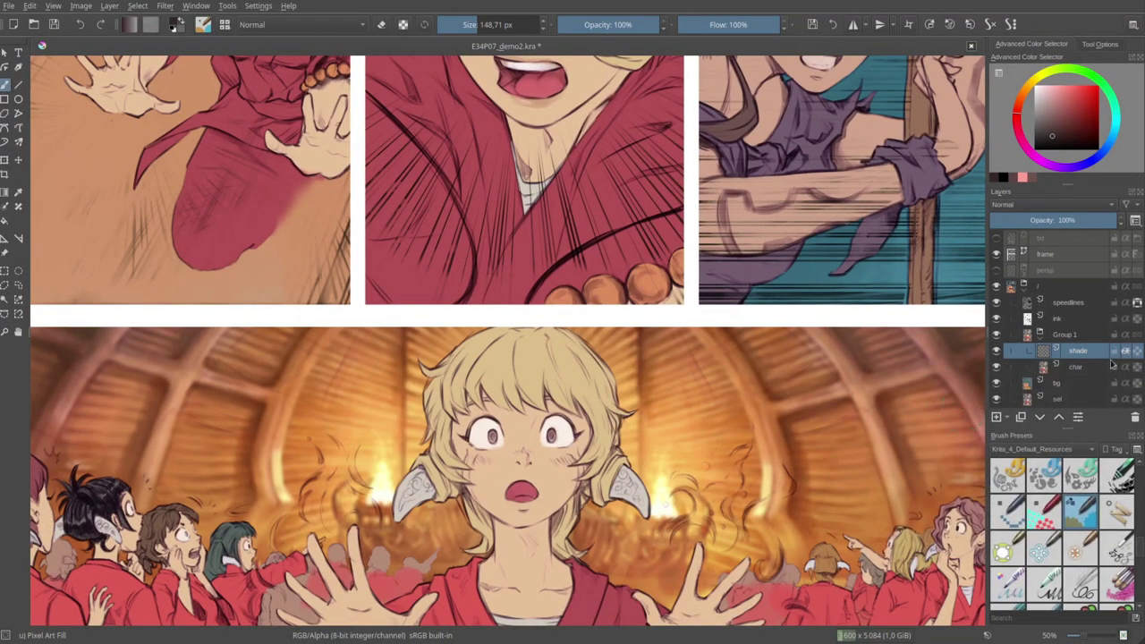
left_click(1098, 148)
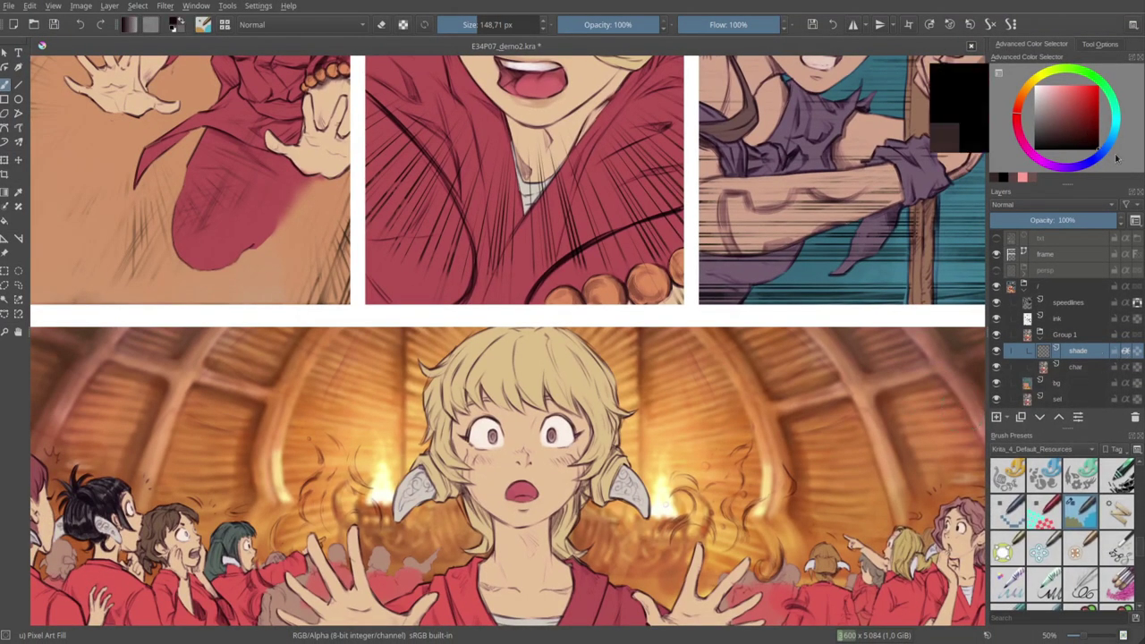
Test the shade layer with black zigzag strokes across the blonde character in the bottom panel and the two orange panels.
mouse_move(273, 502)
left_mouse_down()
mouse_move(608, 433)
mouse_move(266, 370)
left_mouse_up()
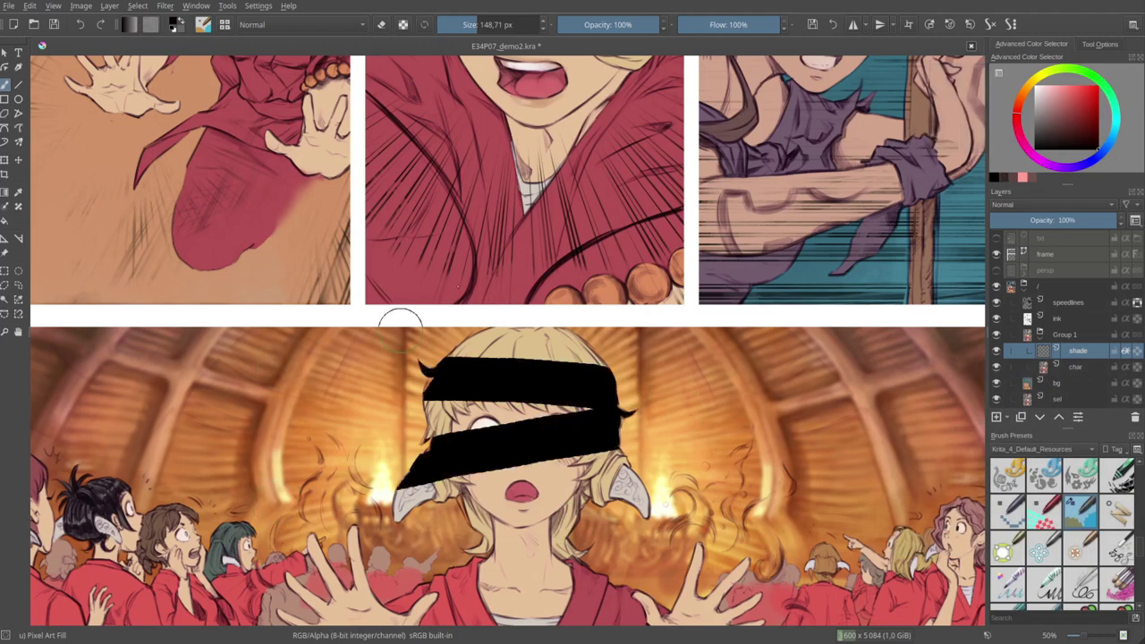
mouse_move(671, 67)
left_mouse_down()
mouse_move(663, 129)
mouse_move(596, 262)
mouse_move(529, 271)
mouse_move(612, 325)
mouse_move(830, 350)
left_mouse_up()
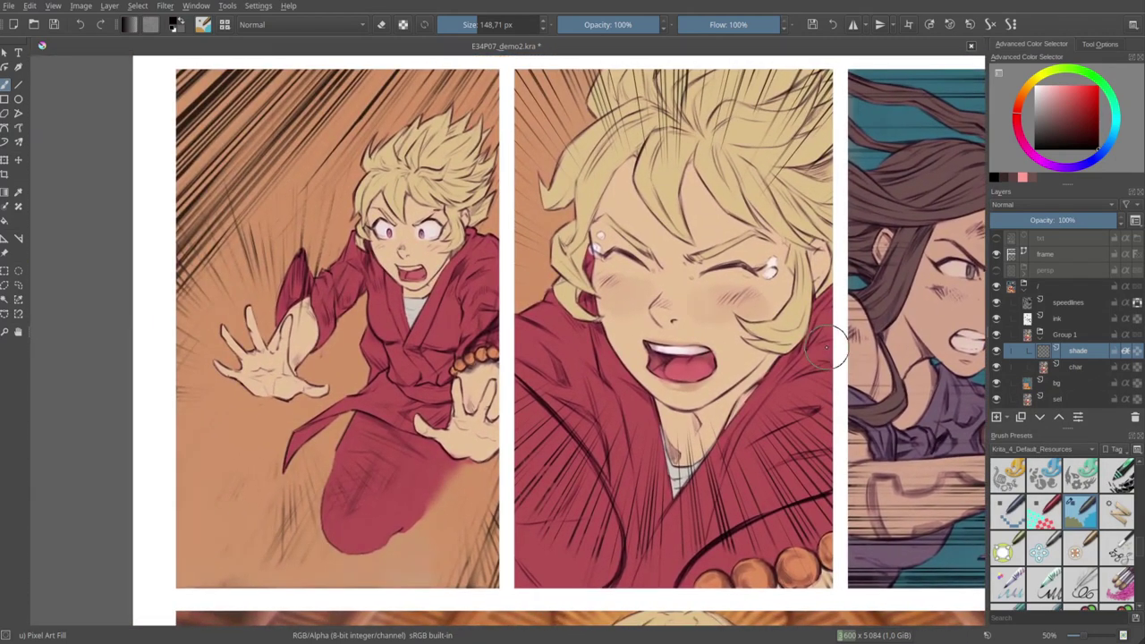
mouse_move(354, 180)
left_mouse_down()
mouse_move(519, 152)
mouse_move(560, 159)
mouse_move(252, 313)
mouse_move(561, 355)
mouse_move(288, 387)
mouse_move(234, 413)
mouse_move(529, 460)
mouse_move(247, 512)
mouse_move(584, 569)
left_mouse_up()
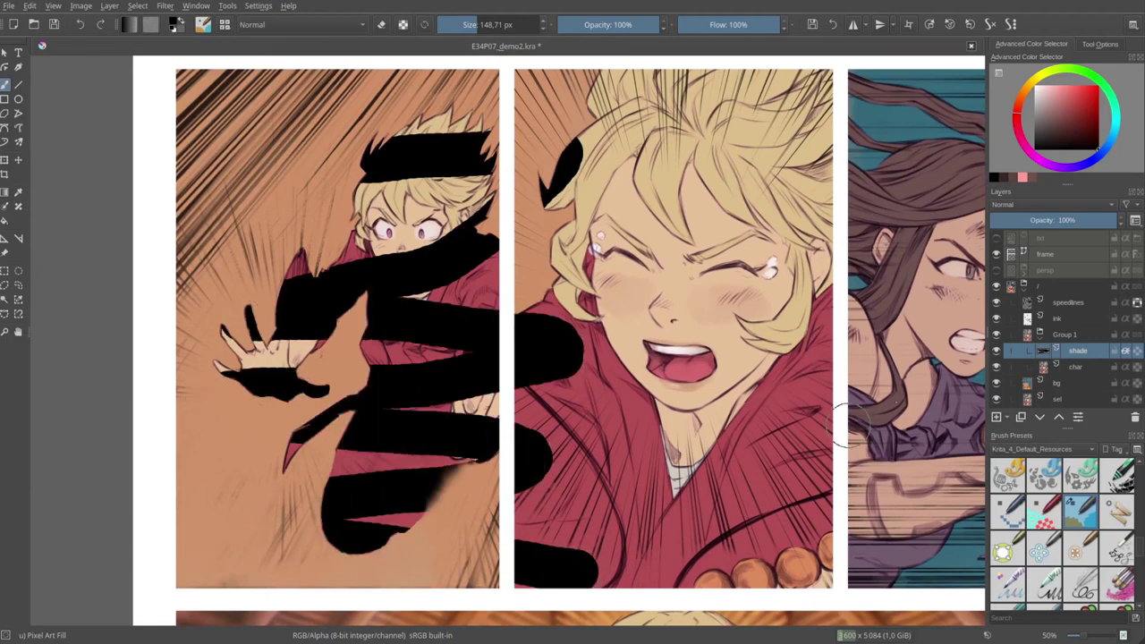
Add an alpha-inheriting paint layer above shade and paint bright red strokes across the characters in the middle-row panels.
left_click(997, 418)
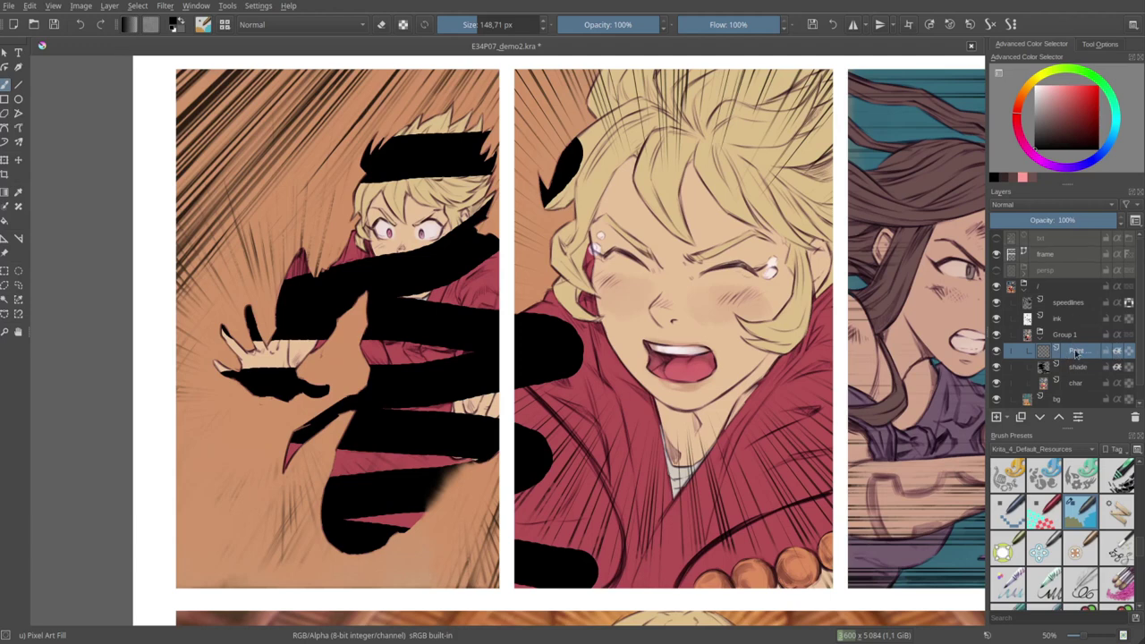
left_click_drag(1081, 128, 1098, 88)
mouse_move(341, 272)
left_mouse_down()
mouse_move(516, 565)
mouse_move(396, 111)
mouse_move(673, 471)
mouse_move(684, 171)
mouse_move(837, 509)
mouse_move(558, 168)
left_mouse_up()
left_click_drag(801, 208, 495, 377)
mouse_move(600, 273)
left_mouse_down()
mouse_move(748, 505)
mouse_move(733, 335)
mouse_move(854, 330)
left_mouse_up()
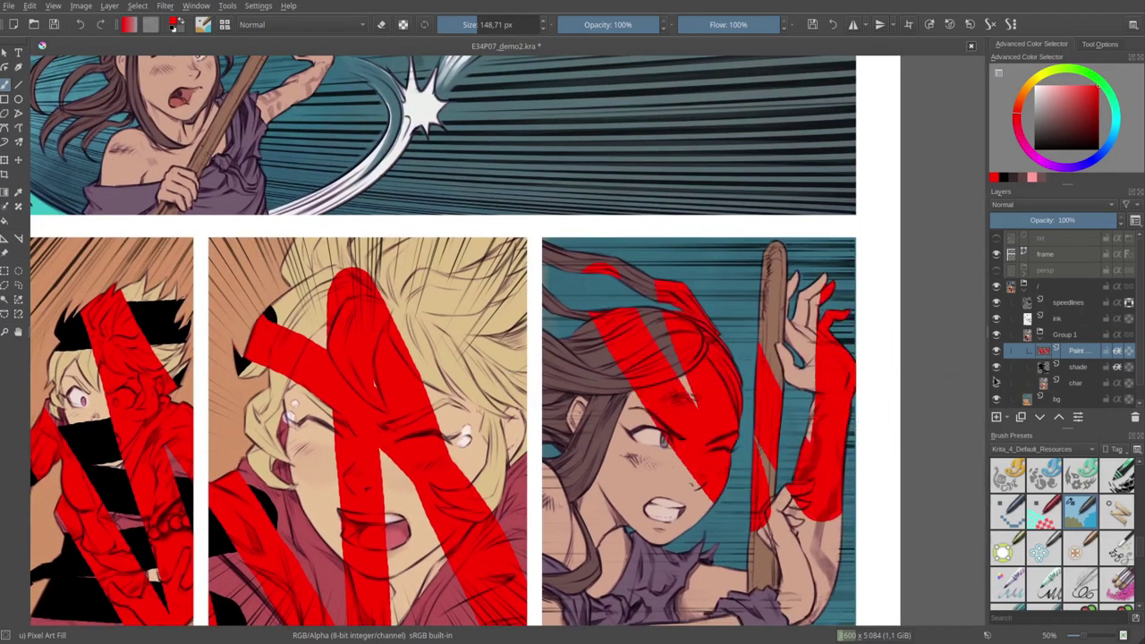
Delete the extra layer with the red strokes and clear all black test paint from the shade layer.
left_click(1136, 417)
mouse_move(273, 501)
left_mouse_down()
mouse_move(506, 335)
mouse_move(540, 297)
left_mouse_up()
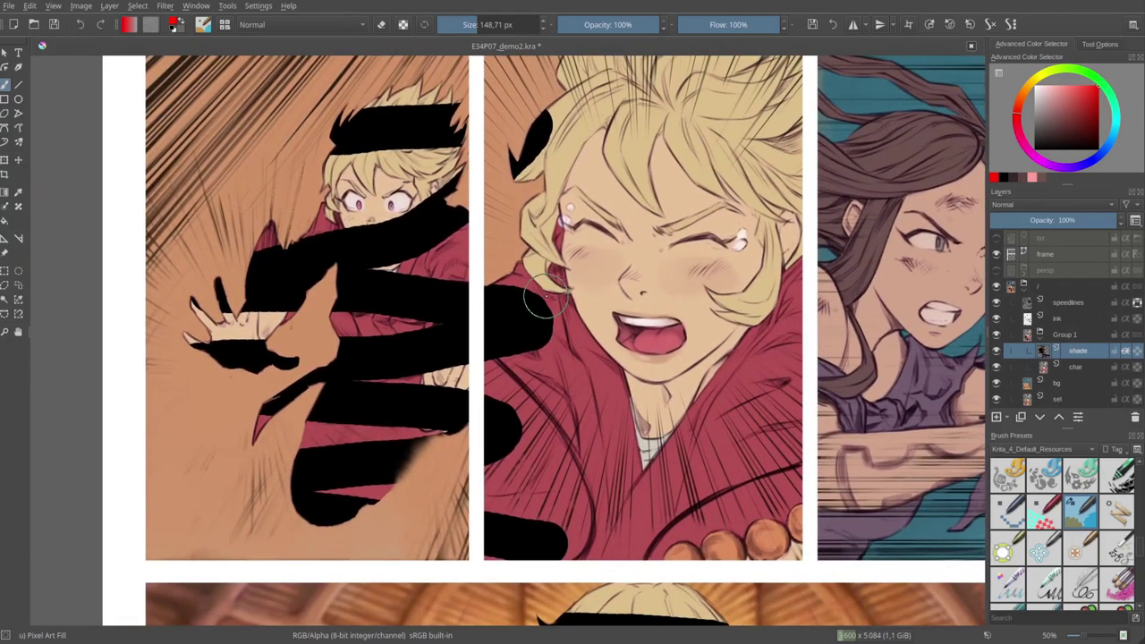
key("Delete")
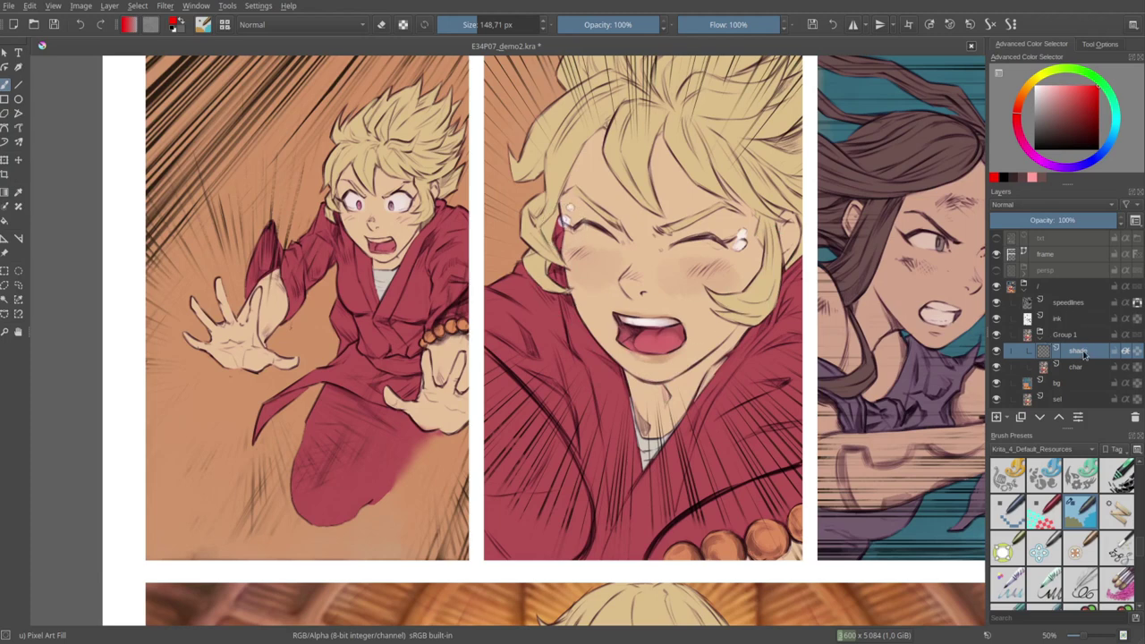
Set the shade layer's blending mode to Hard Light from the Lighten category.
left_click(1016, 208)
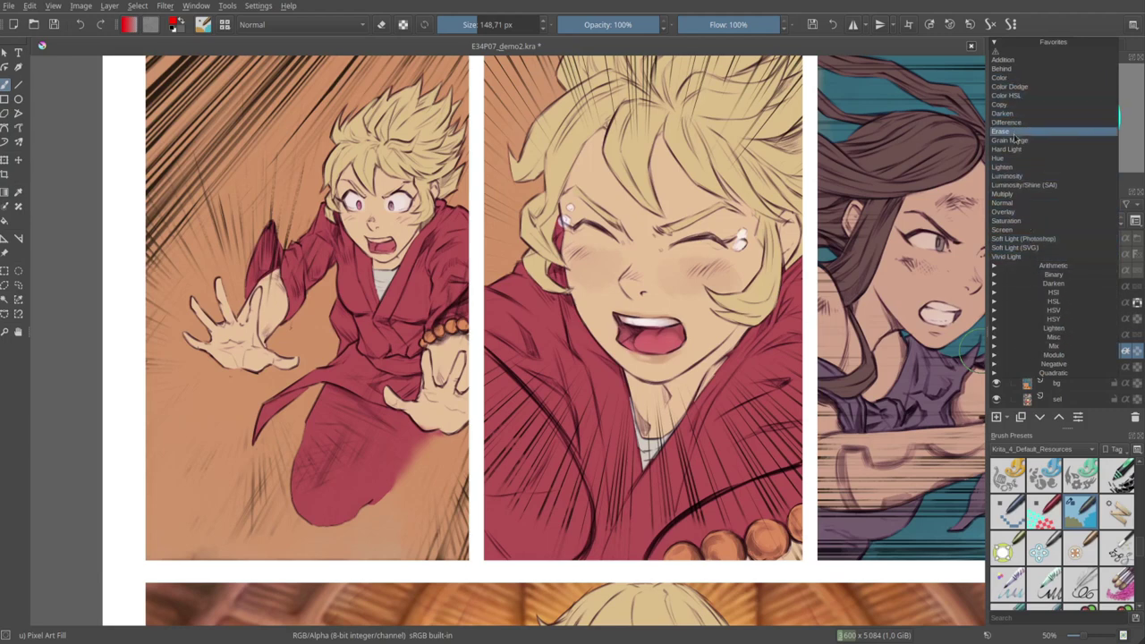
left_click(994, 331)
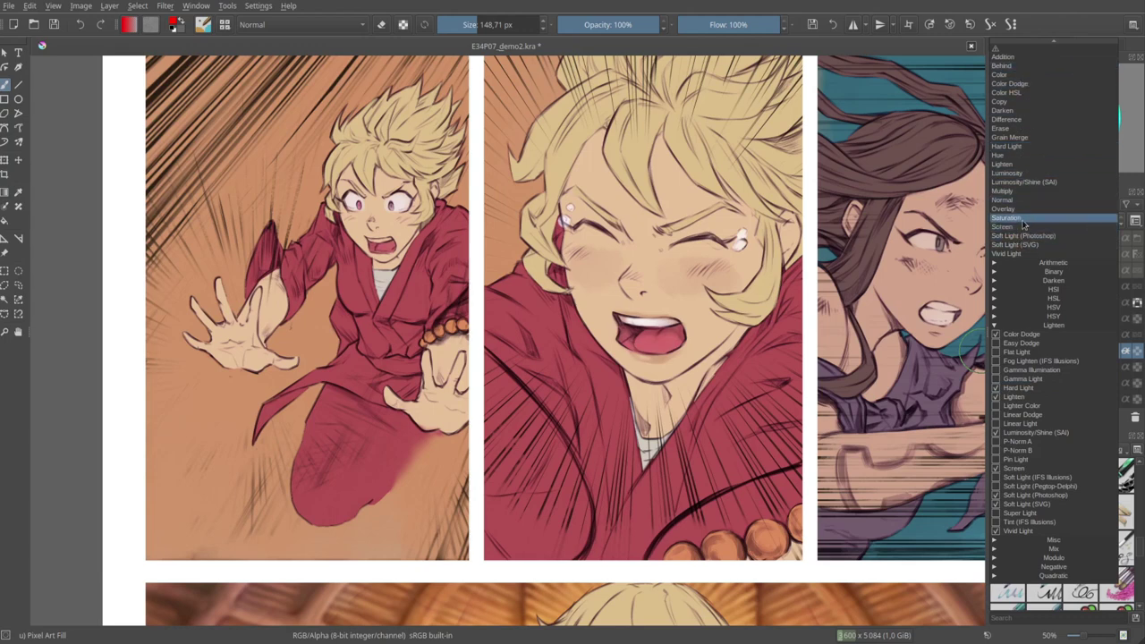
left_click(1031, 388)
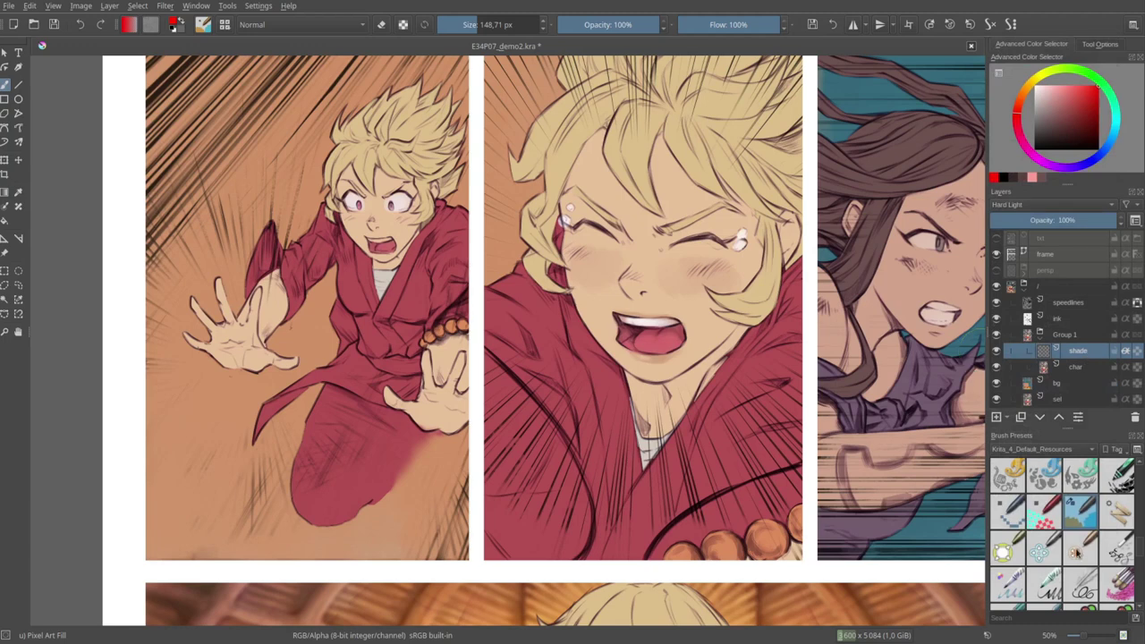
Choose the Dry Roller brush preset and enlarge its size to about 254 px.
scroll(1075, 549, "down", 3)
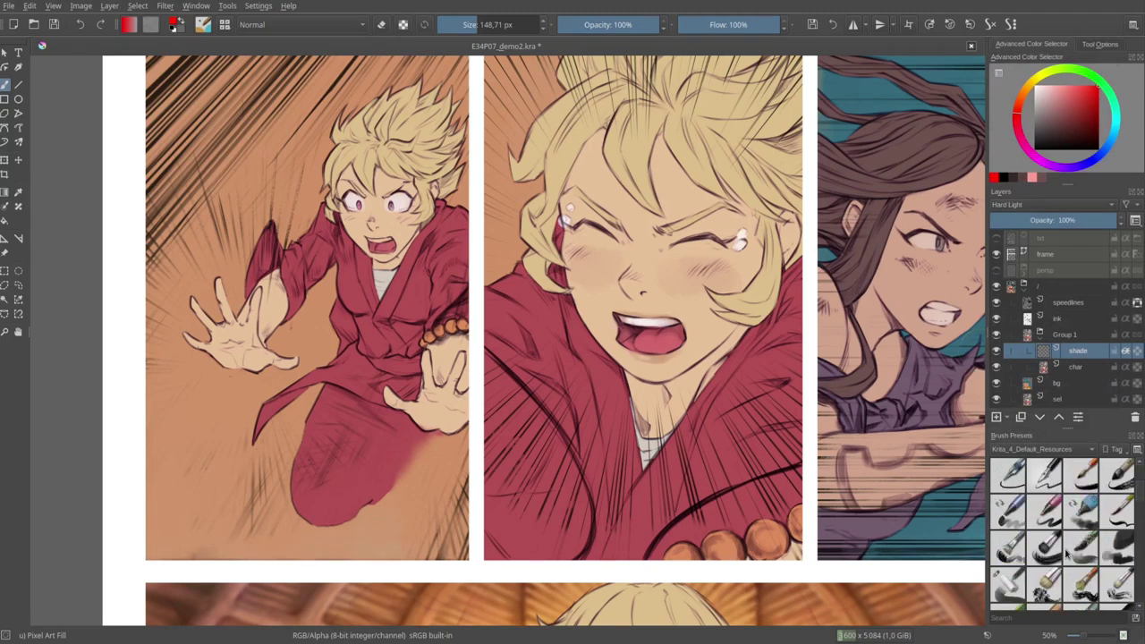
left_click(1019, 588)
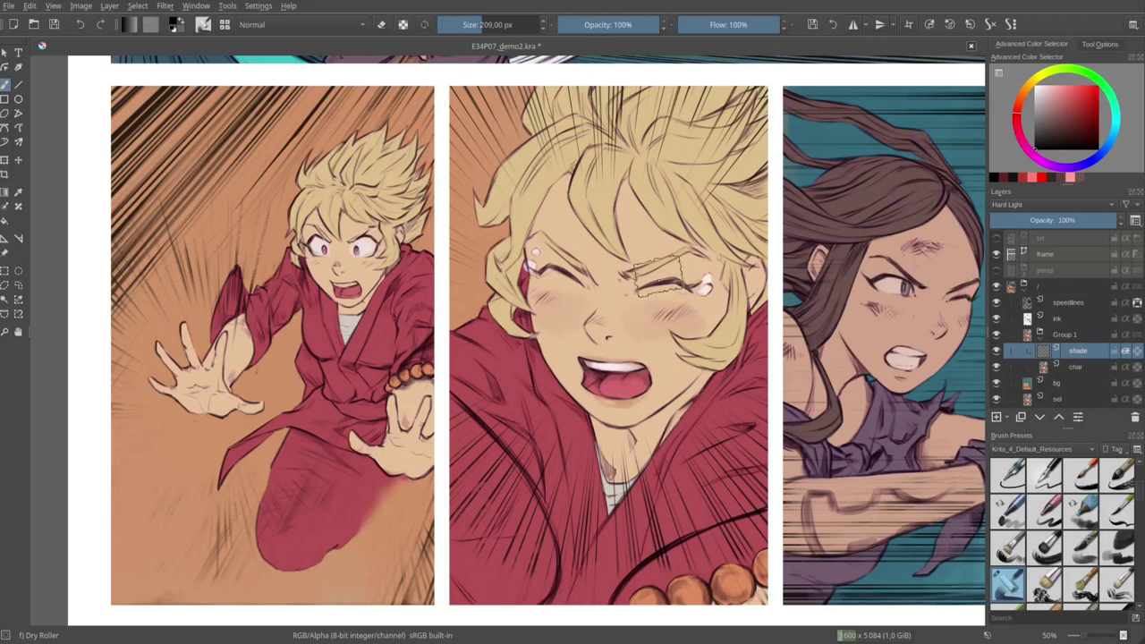
left_click_drag(702, 383, 691, 383, "shift")
key("bracketleft")
left_click_drag(605, 352, 659, 352, "shift")
Paint a black test stroke over the crying blonde character's face and sample its colour from the shade layer only.
mouse_move(600, 196)
left_mouse_down()
mouse_move(572, 233)
mouse_move(576, 258)
mouse_move(612, 278)
mouse_move(619, 317)
mouse_move(657, 376)
mouse_move(729, 403)
mouse_move(707, 420)
left_mouse_up()
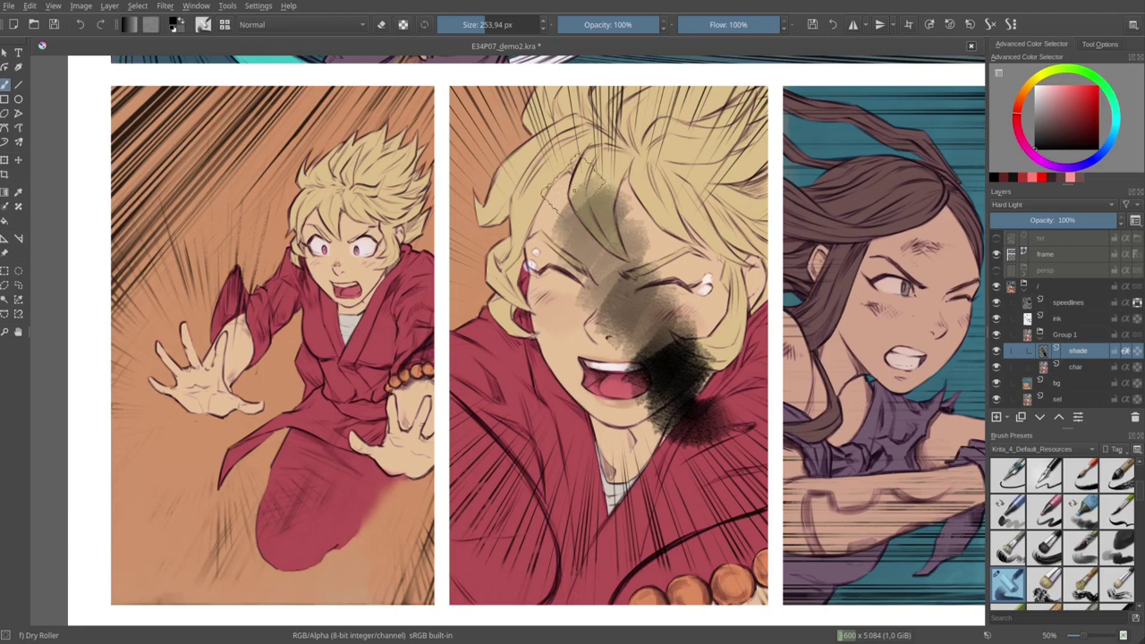
key("ctrl")
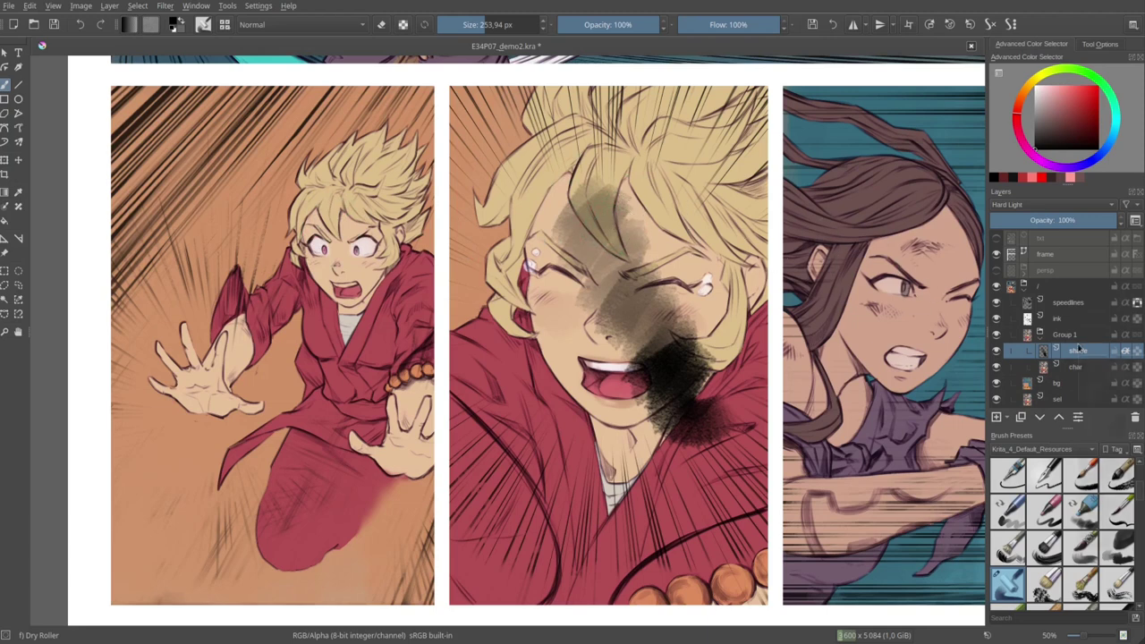
mouse_move(1079, 354)
left_click(615, 205, "ctrl+alt")
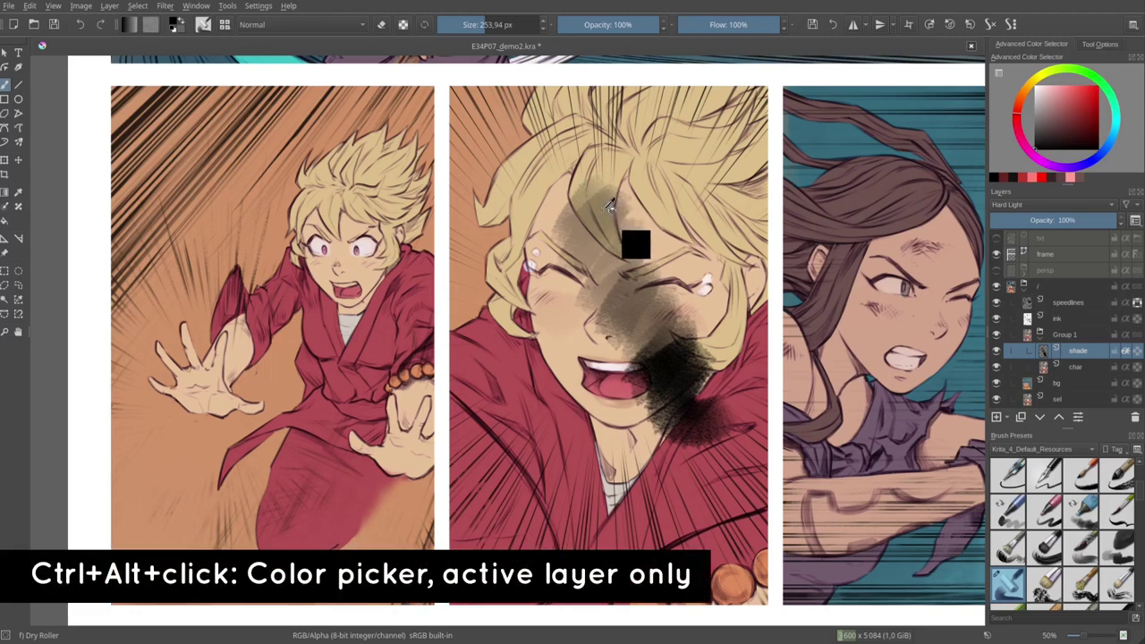
left_click(601, 208, "ctrl+alt")
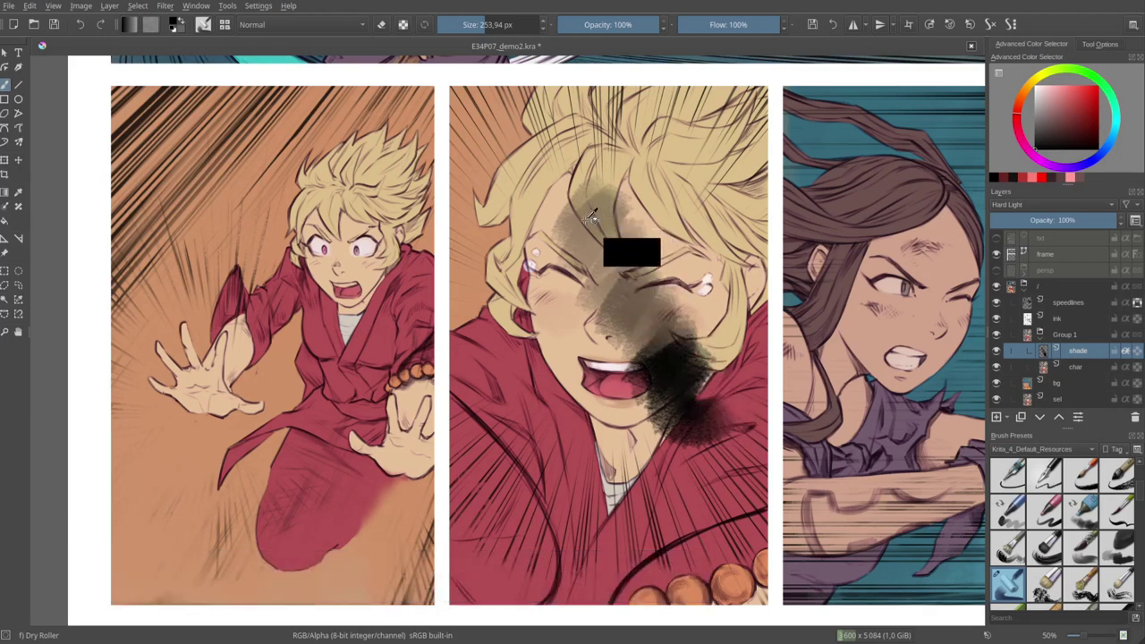
Dab black on the running character's forehead with a brush of about 89 px, and remove all test paint from shade.
left_click_drag(624, 230, 513, 228)
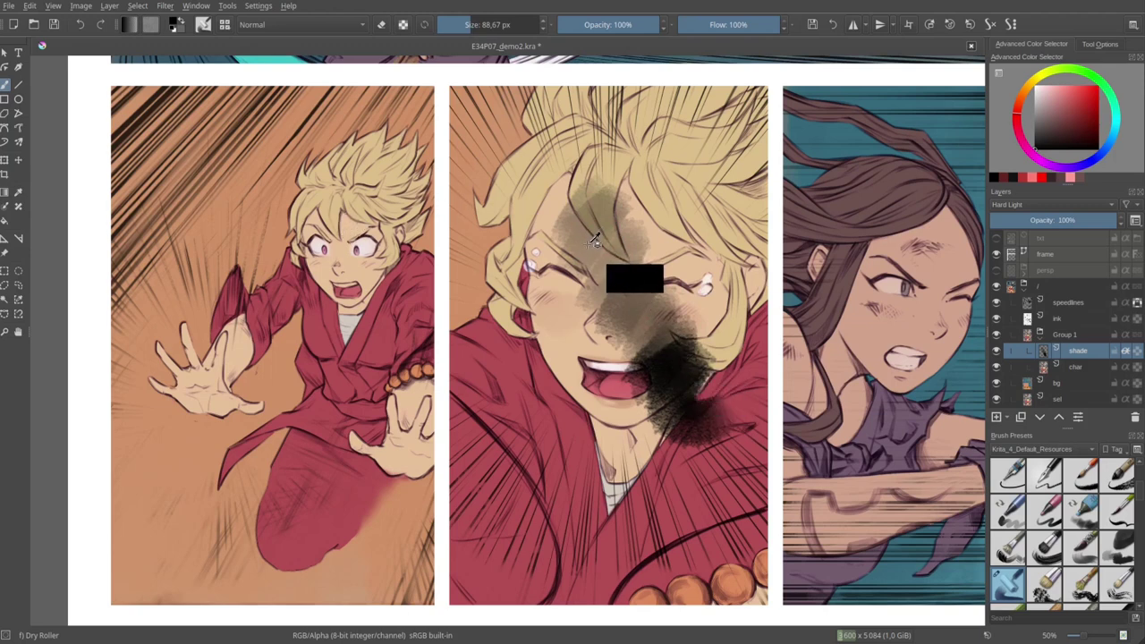
mouse_move(333, 231)
left_mouse_down()
mouse_move(345, 220)
mouse_move(344, 235)
left_mouse_up()
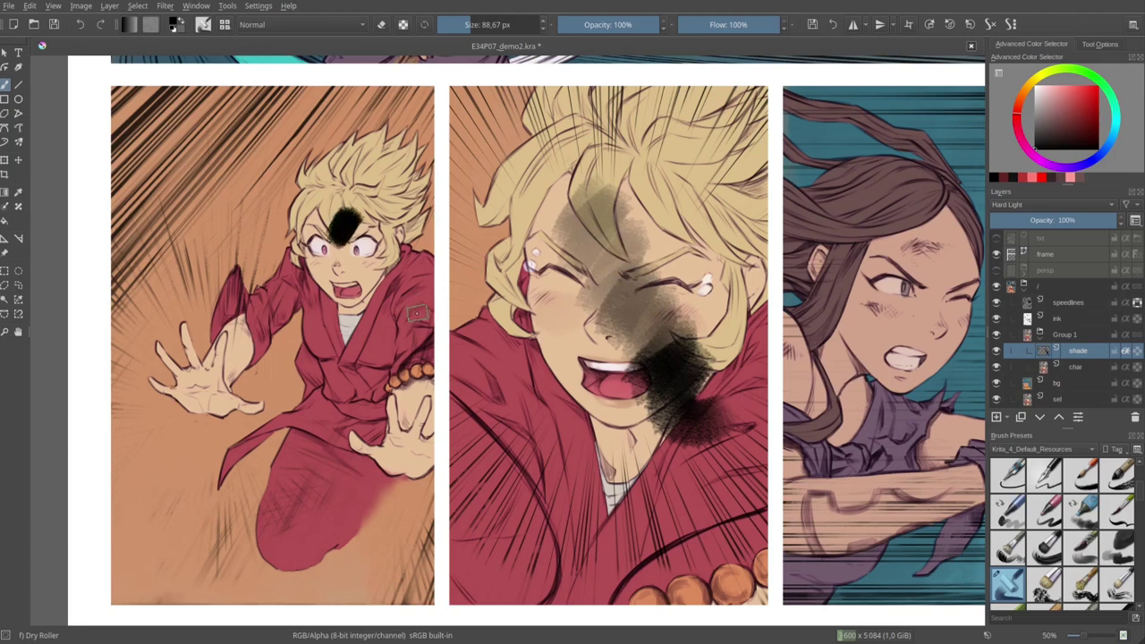
key("ctrl+z")
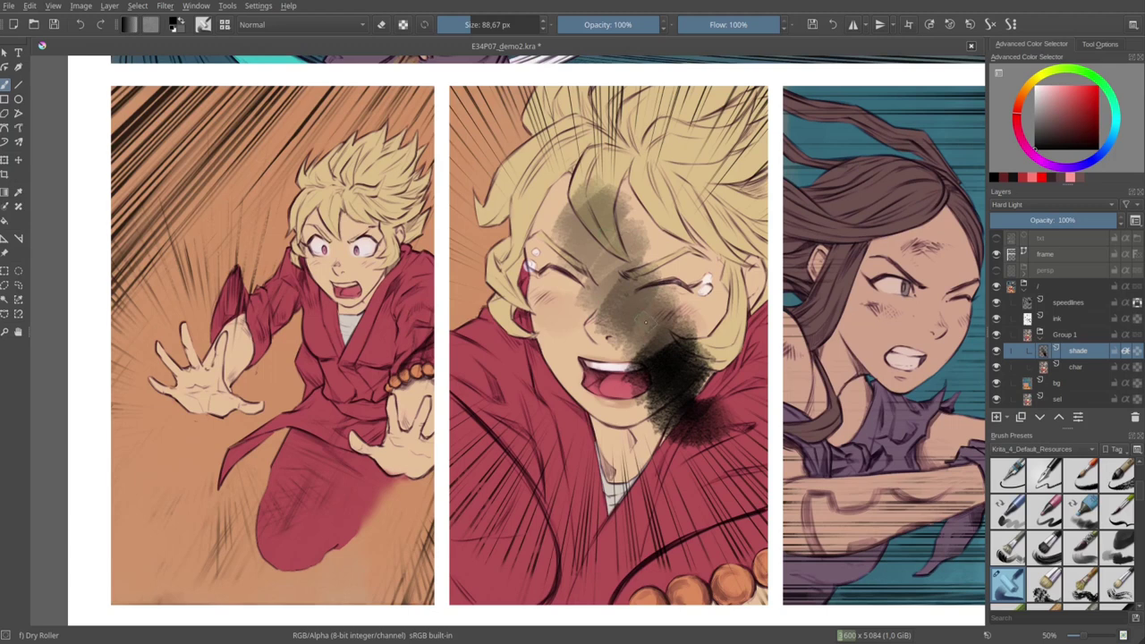
key("ctrl+z")
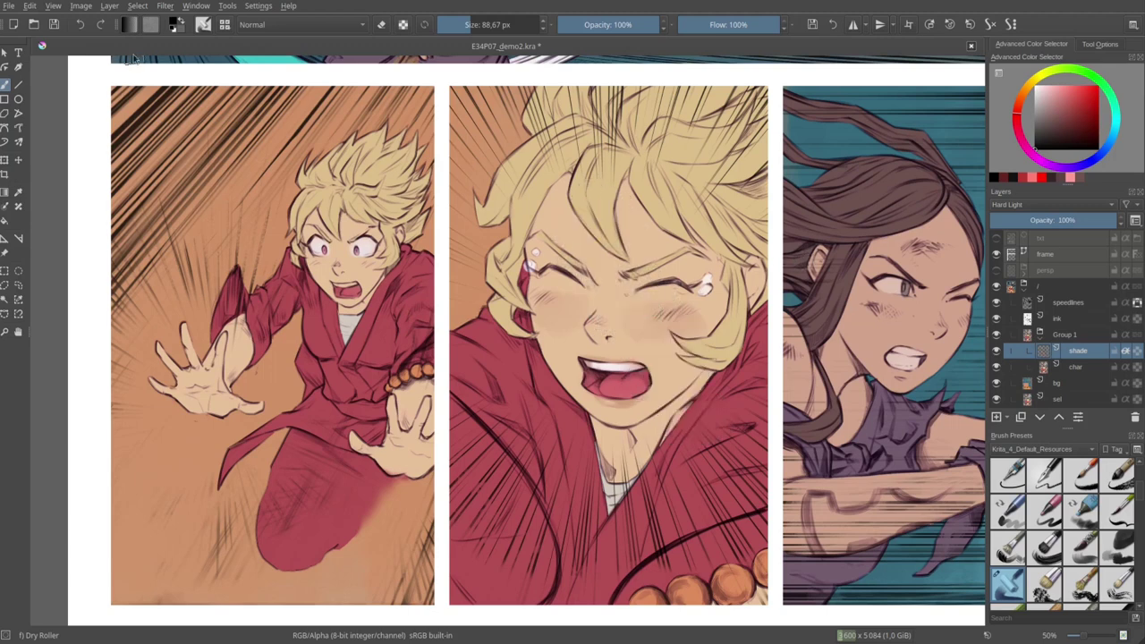
Set the foreground colour to neutral grey with red, green and blue at 127, and fill the shade layer with it.
left_click(175, 24)
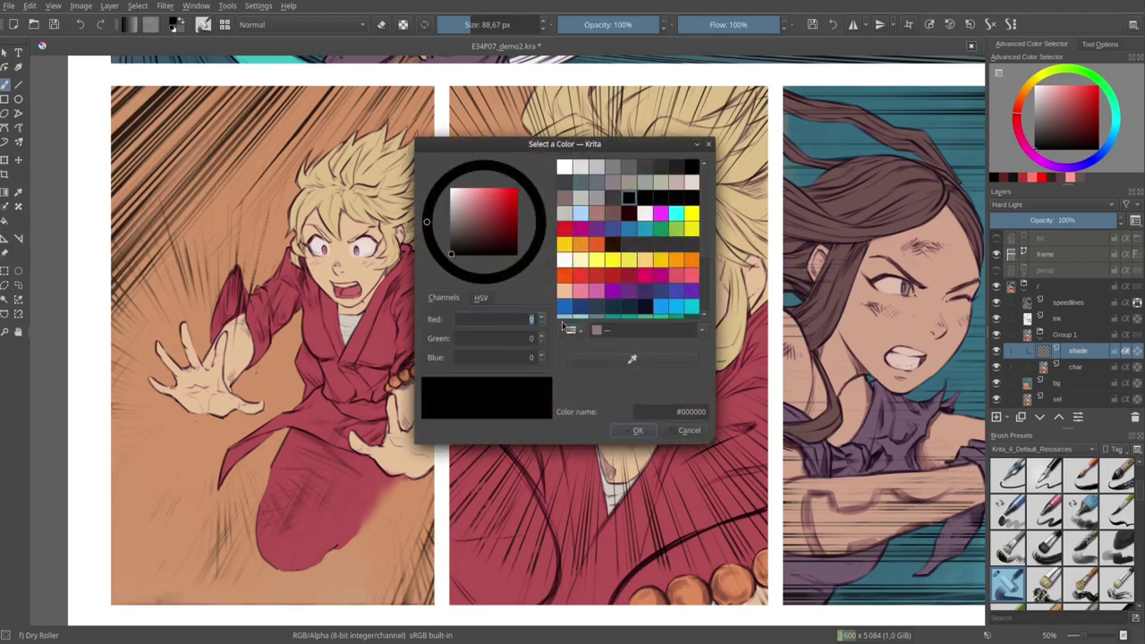
type("127")
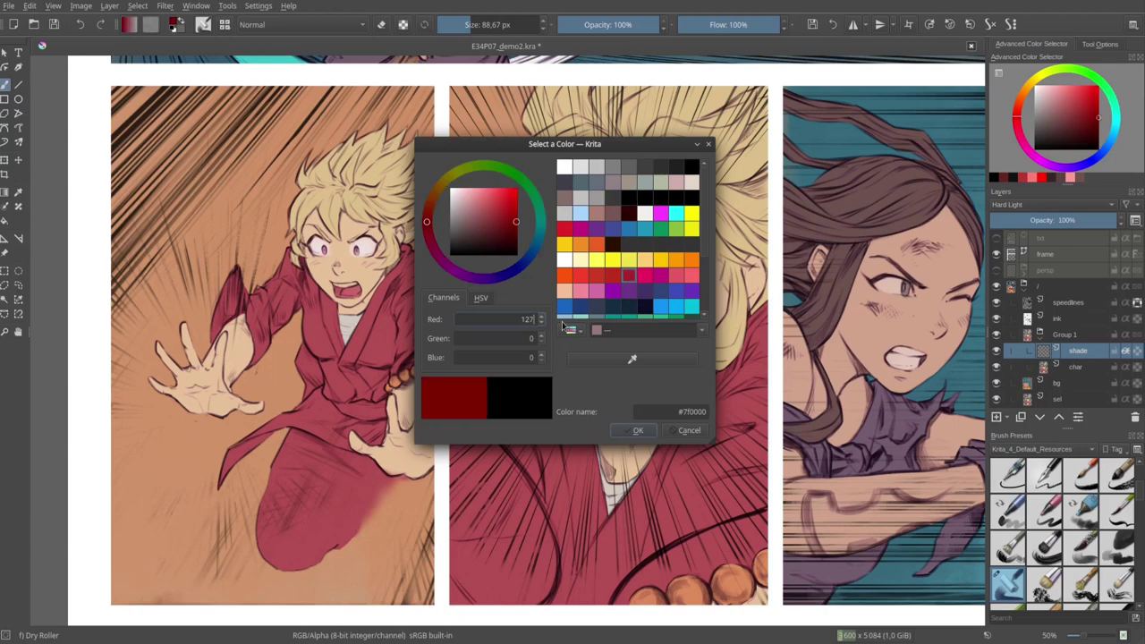
double_click(534, 338)
type("127")
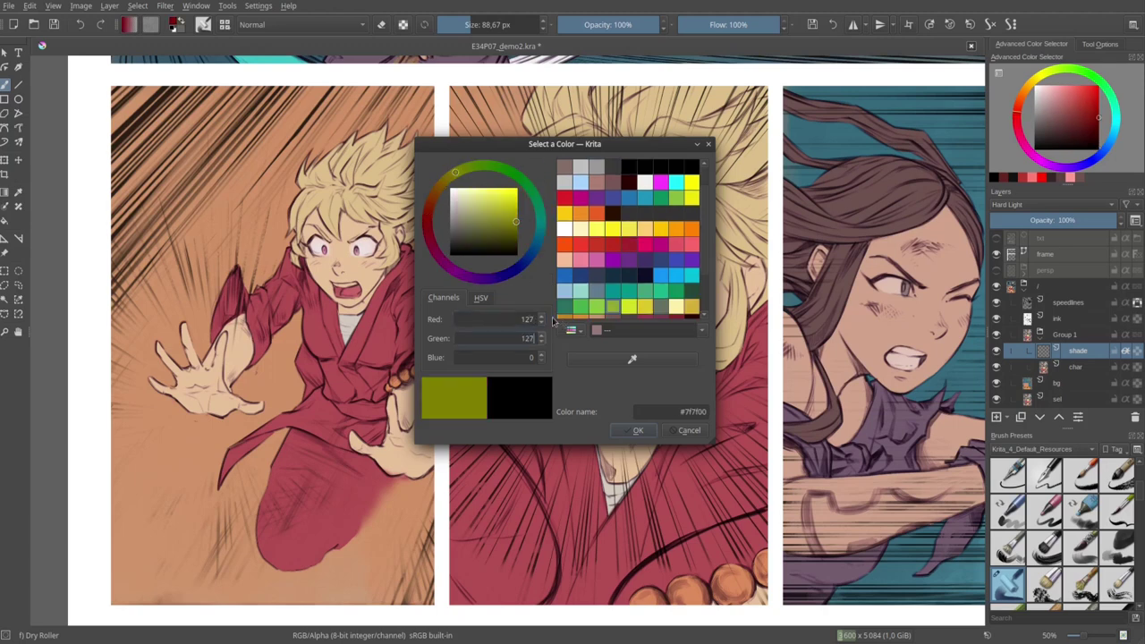
double_click(532, 357)
type("127")
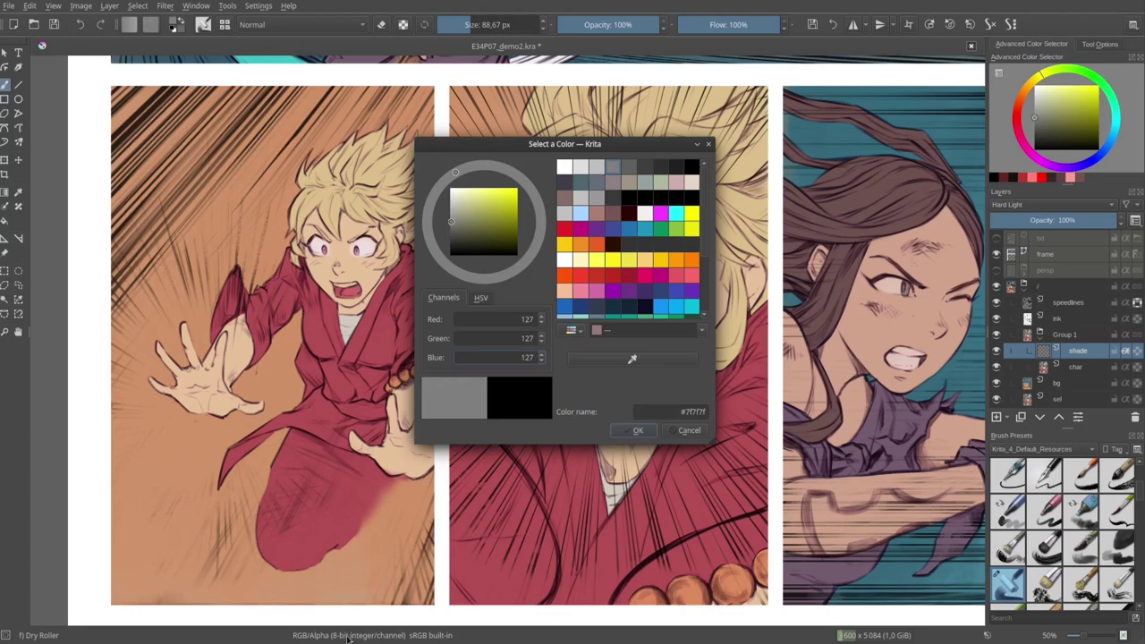
left_click(638, 431)
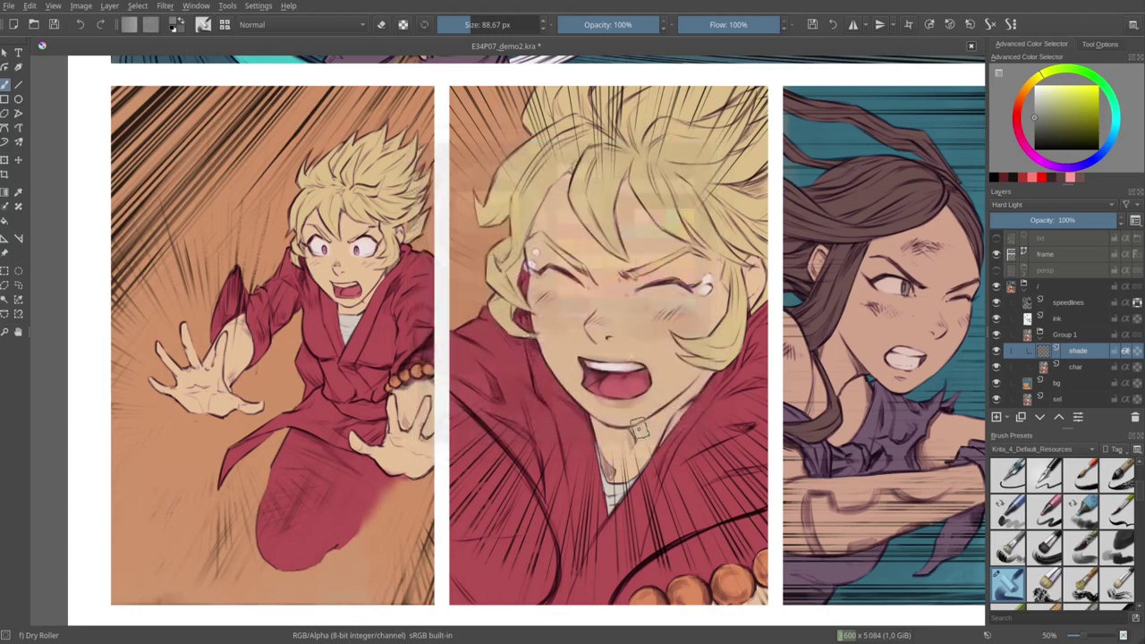
left_click(31, 7)
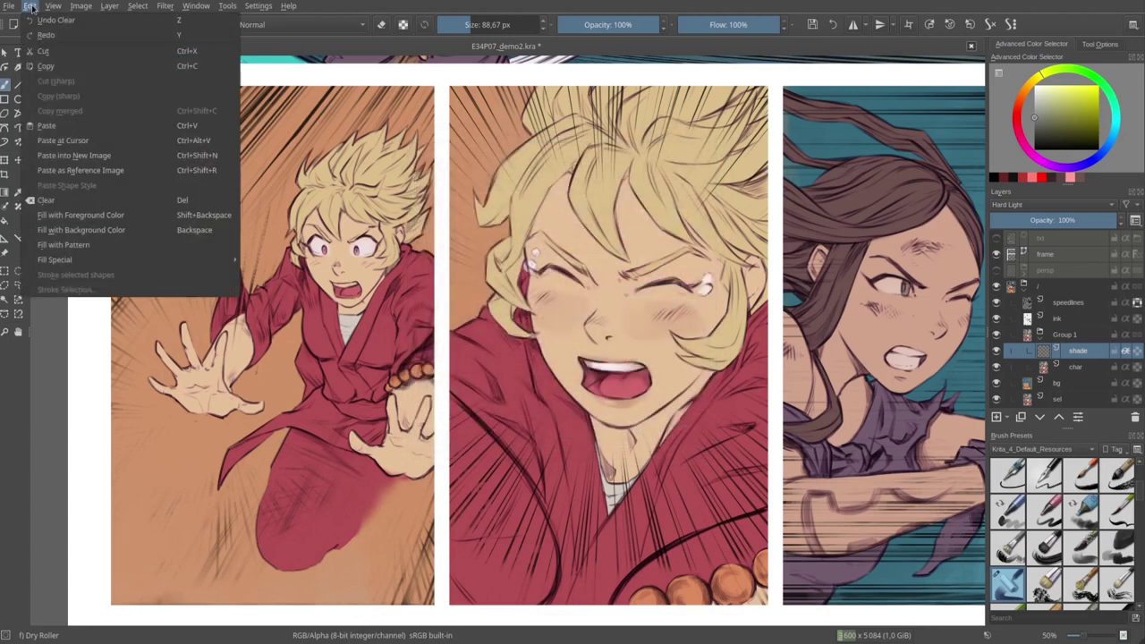
left_click(128, 216)
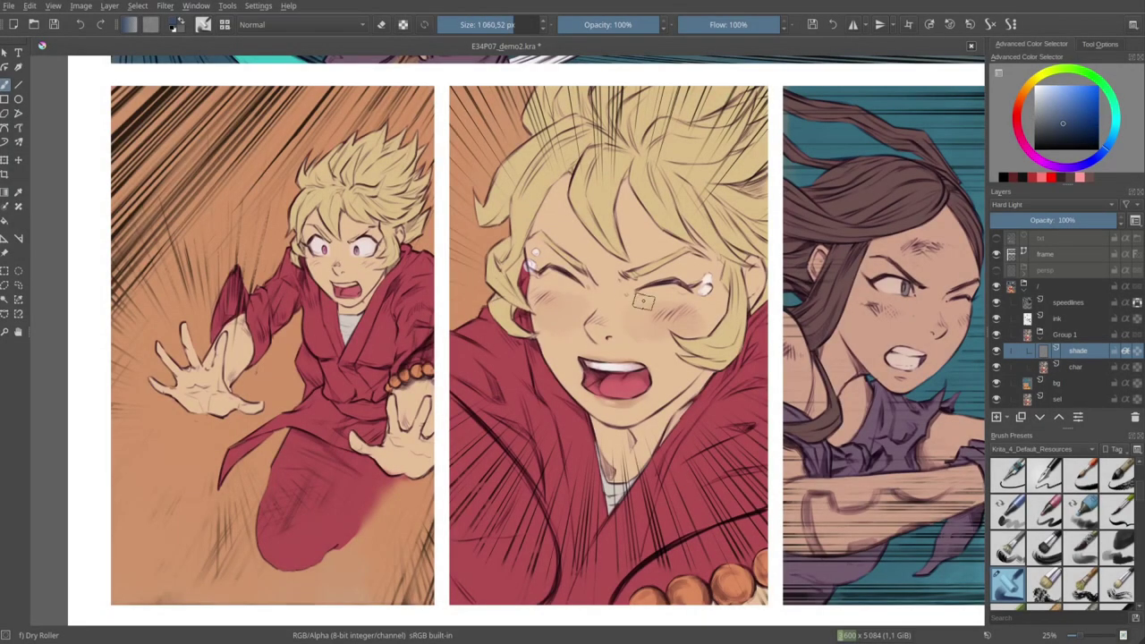
Paint a dark blue tint over the characters in the two upper teal panels with a brush of about 1060 px.
scroll(628, 314, "down", 2)
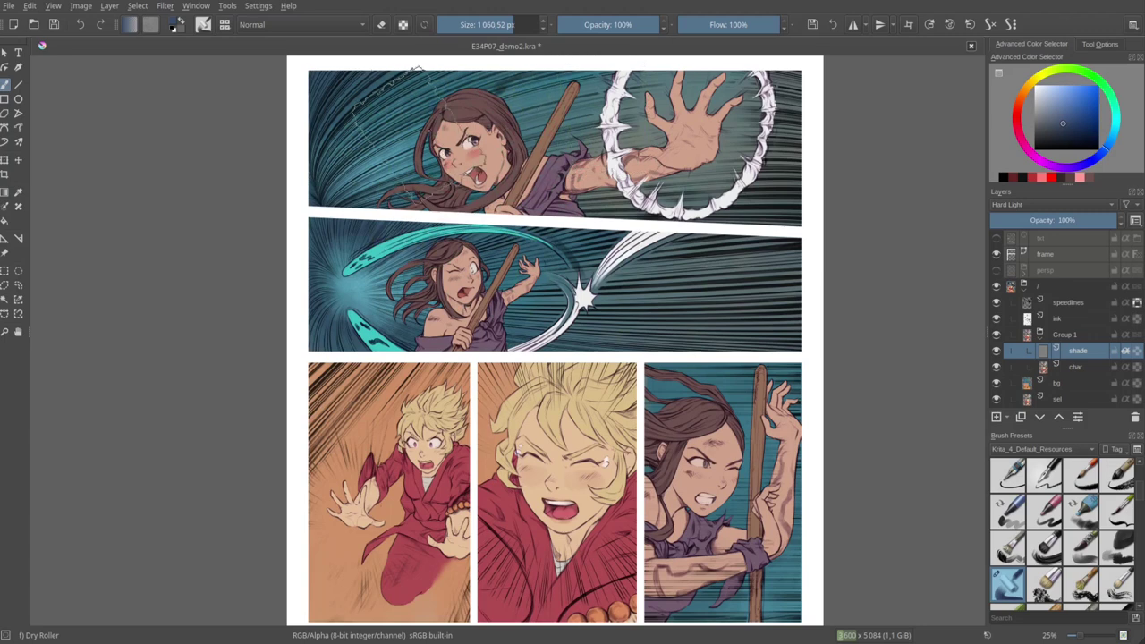
mouse_move(465, 170)
left_mouse_down()
mouse_move(524, 221)
mouse_move(695, 61)
mouse_move(626, 117)
mouse_move(618, 144)
left_mouse_up()
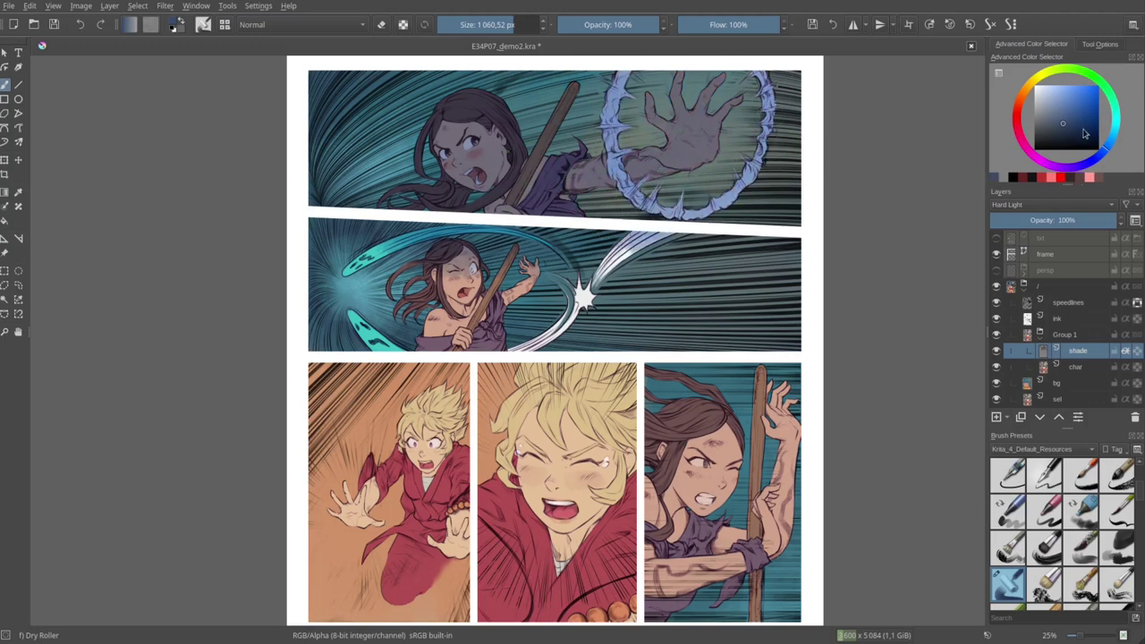
mouse_move(501, 219)
left_mouse_down()
mouse_move(358, 215)
mouse_move(420, 295)
mouse_move(671, 240)
left_mouse_up()
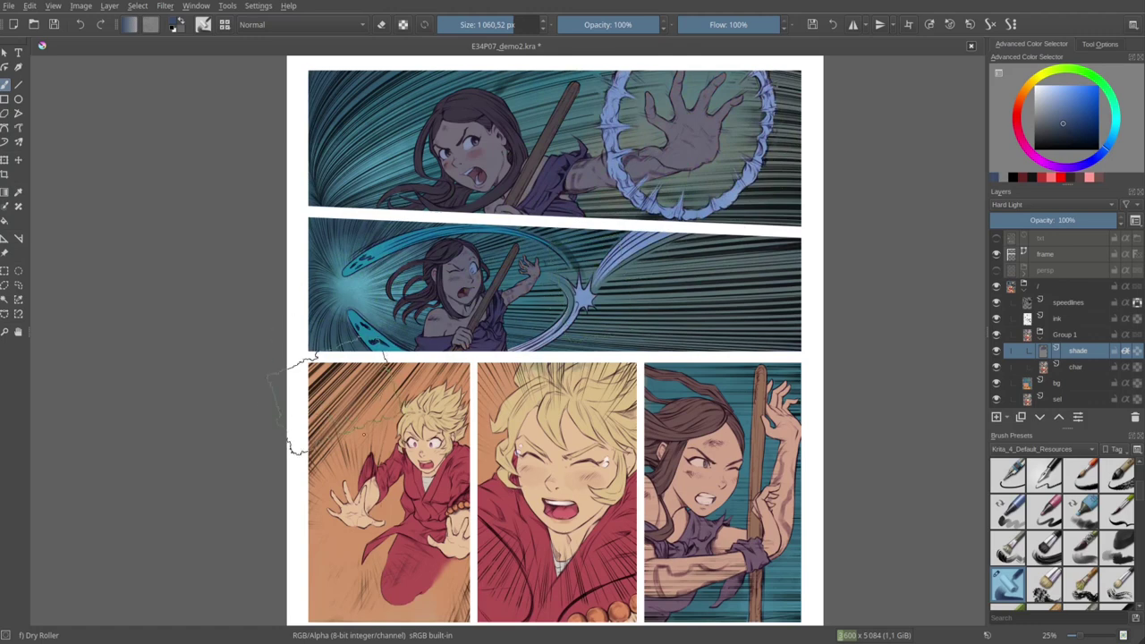
Try the dark blue tint on the blonde characters in the two orange panels, and cover it with orange sampled from the background.
left_click_drag(555, 412, 553, 258)
mouse_move(429, 246)
left_mouse_down()
mouse_move(394, 331)
mouse_move(497, 307)
mouse_move(595, 214)
mouse_move(649, 223)
mouse_move(581, 429)
mouse_move(412, 398)
left_mouse_up()
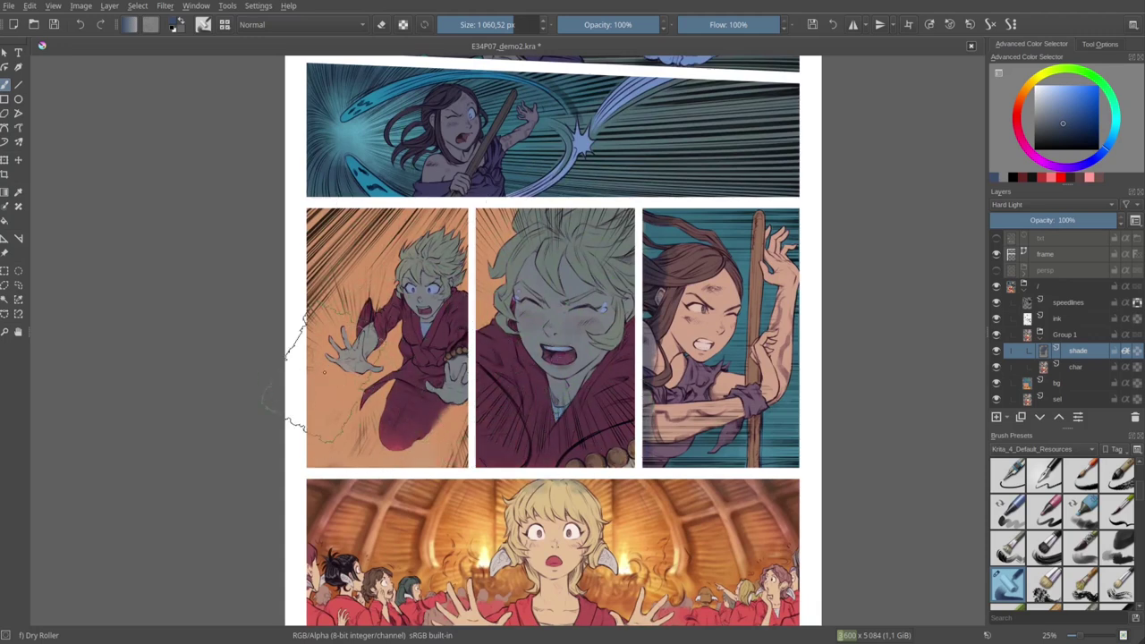
left_click(349, 385, "ctrl")
mouse_move(420, 340)
left_mouse_down()
mouse_move(396, 257)
mouse_move(467, 274)
mouse_move(476, 266)
mouse_move(427, 467)
mouse_move(342, 324)
mouse_move(467, 275)
mouse_move(471, 284)
mouse_move(494, 239)
mouse_move(606, 233)
mouse_move(624, 244)
mouse_move(620, 364)
mouse_move(564, 333)
mouse_move(541, 406)
mouse_move(541, 354)
mouse_move(512, 405)
mouse_move(490, 409)
mouse_move(488, 434)
mouse_move(587, 425)
left_mouse_up()
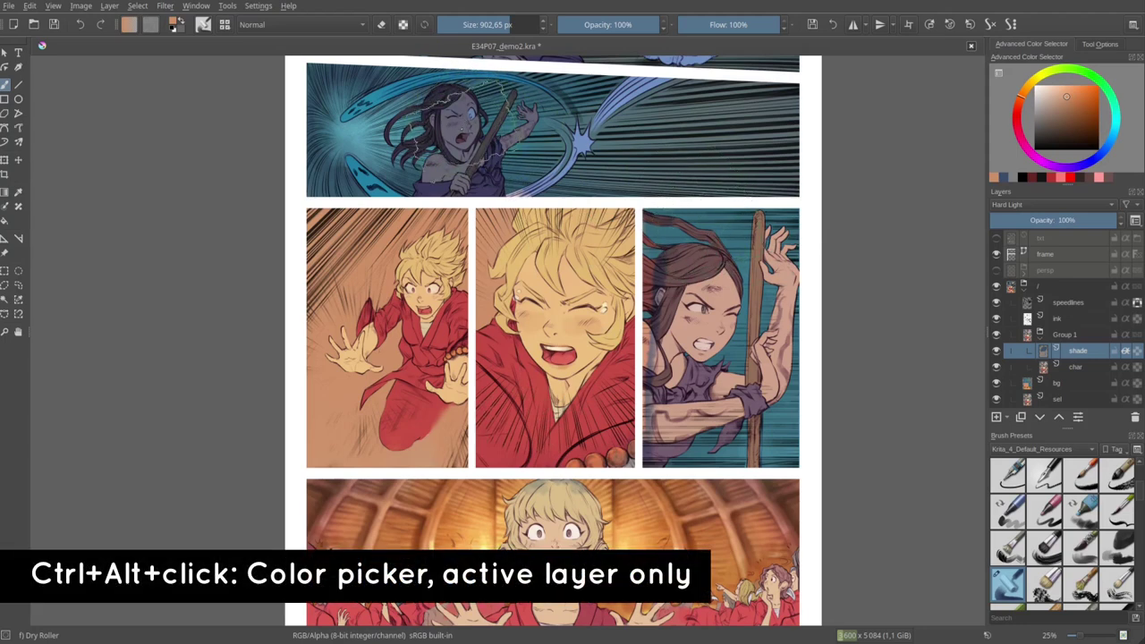
Pick the dark blue from the shade layer and tint the dark-haired character beside the crying close-up, using a brush of about 687 px.
left_click(466, 124, "ctrl+alt")
left_click_drag(703, 284, 655, 285, "shift")
mouse_move(676, 247)
left_mouse_down()
mouse_move(682, 303)
mouse_move(722, 299)
mouse_move(793, 248)
mouse_move(743, 421)
mouse_move(757, 363)
mouse_move(685, 394)
mouse_move(653, 376)
mouse_move(662, 430)
mouse_move(675, 416)
left_mouse_up()
key("ctrl")
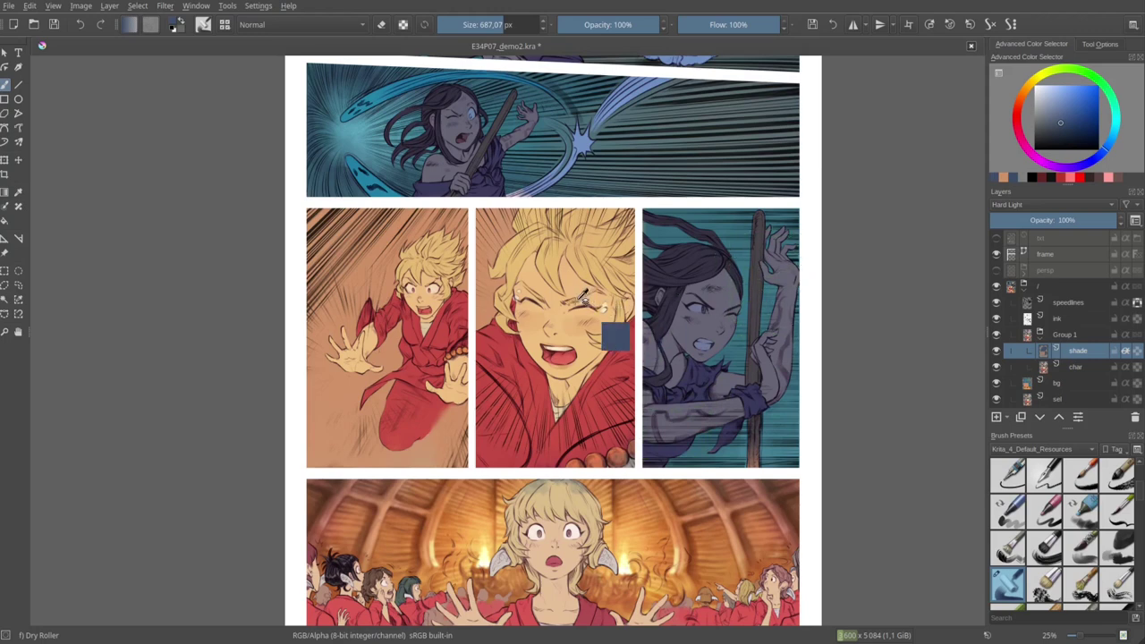
Sample a muted orange tone and paint it over the characters in the large firelit panel below.
left_click(582, 324, "ctrl")
mouse_move(582, 324)
left_mouse_down()
mouse_move(564, 358)
mouse_move(600, 259)
mouse_move(586, 268)
left_mouse_up()
left_click_drag(572, 367, 599, 243)
mouse_move(574, 425)
left_mouse_down()
mouse_move(537, 416)
mouse_move(582, 390)
mouse_move(605, 404)
mouse_move(631, 475)
mouse_move(651, 488)
mouse_move(604, 467)
left_mouse_up()
left_click_drag(633, 121, 647, 400)
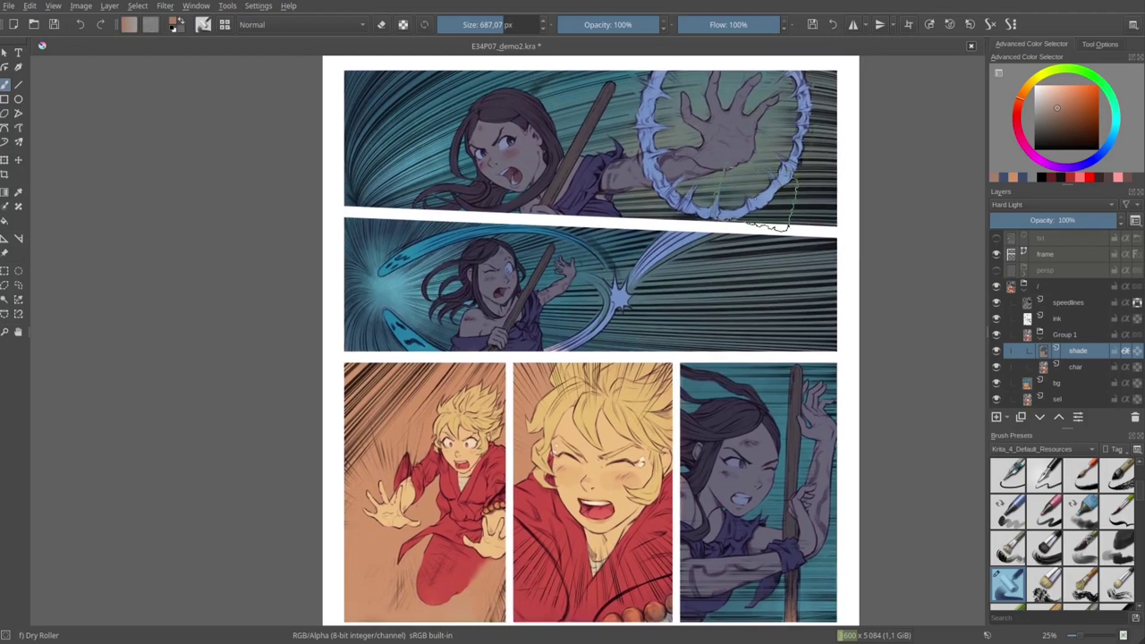
scroll(626, 416, "up", 2)
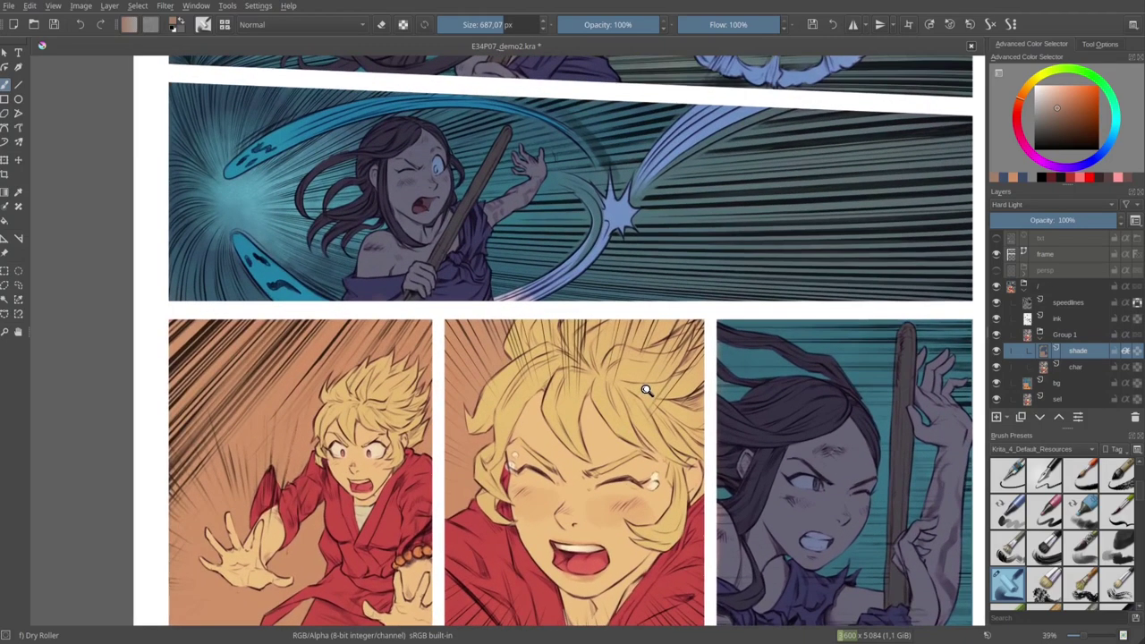
Sample the blonde tone from the crying close-up and reduce the brush size to 121.50 px.
left_click_drag(644, 415, 656, 330)
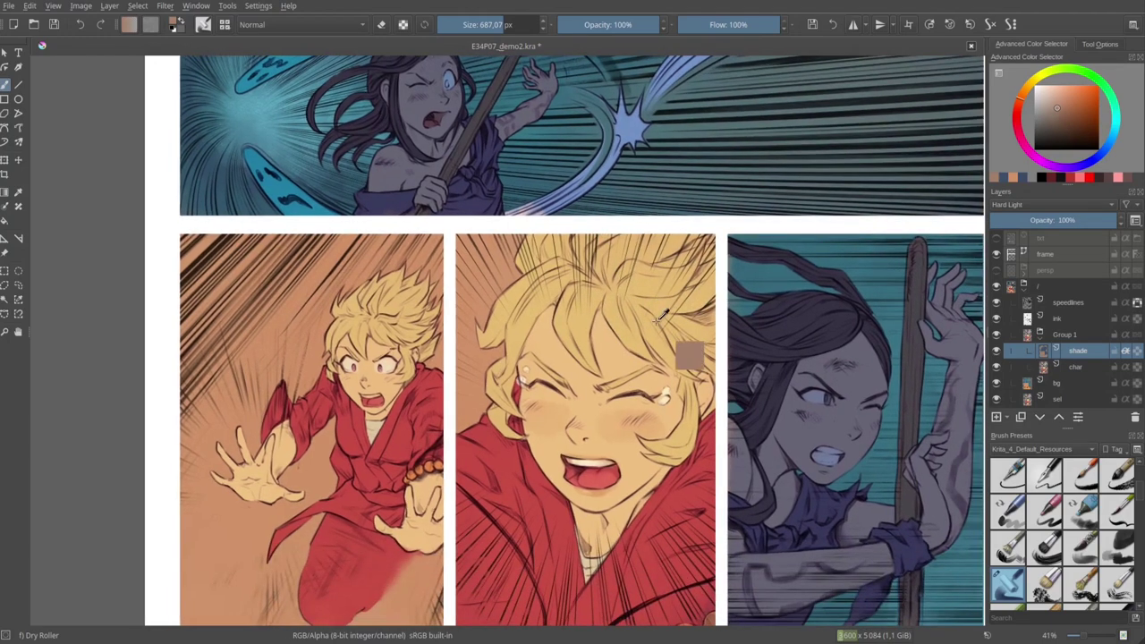
mouse_move(615, 391)
left_mouse_down()
mouse_move(636, 282)
mouse_move(619, 262)
mouse_move(554, 263)
left_mouse_up()
key("bracketleft")
key("bracketleft")
key("bracketleft")
key("bracketleft")
key("bracketleft")
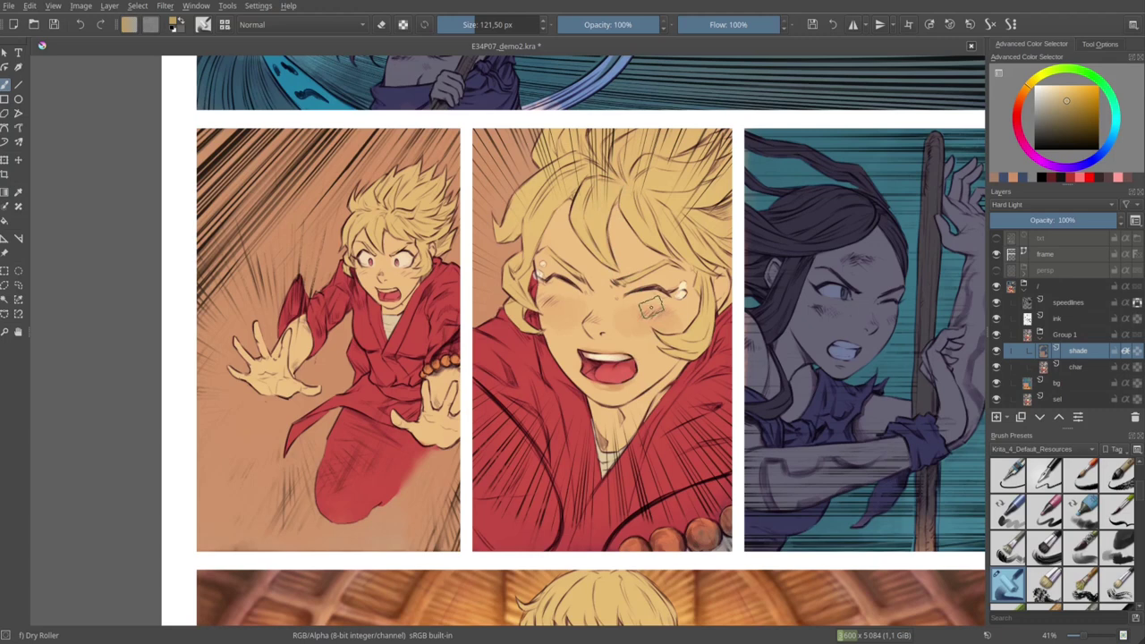
Give the sel layer, the lowest one in the group below bg, a purple color label.
left_click(1065, 399)
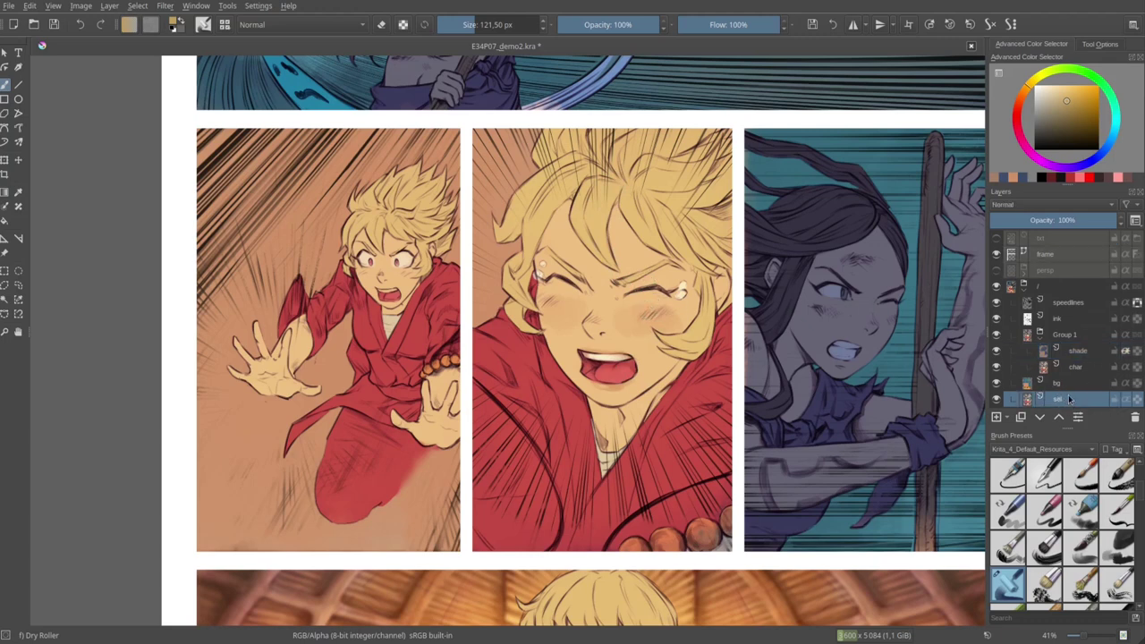
mouse_move(1066, 403)
right_click(1056, 401)
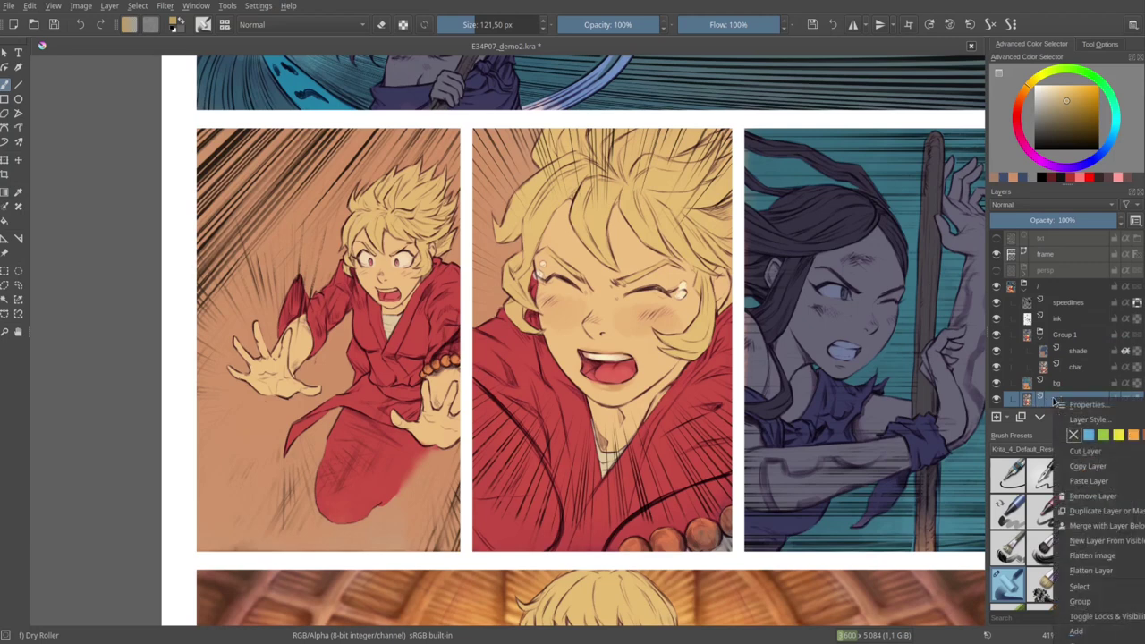
left_click(1002, 3)
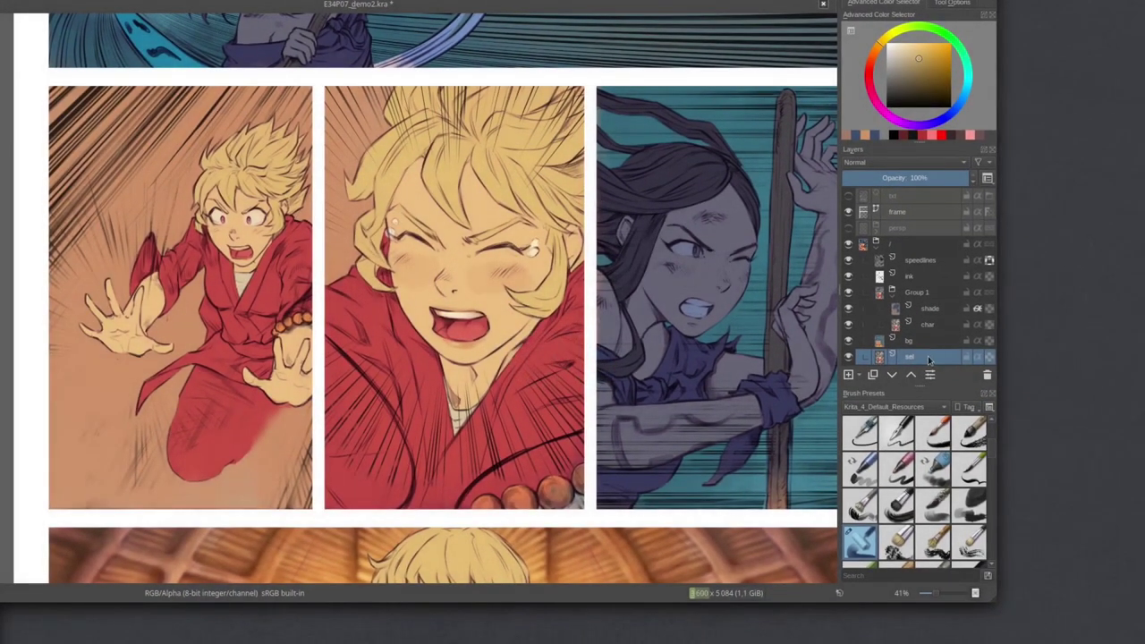
right_click(928, 359)
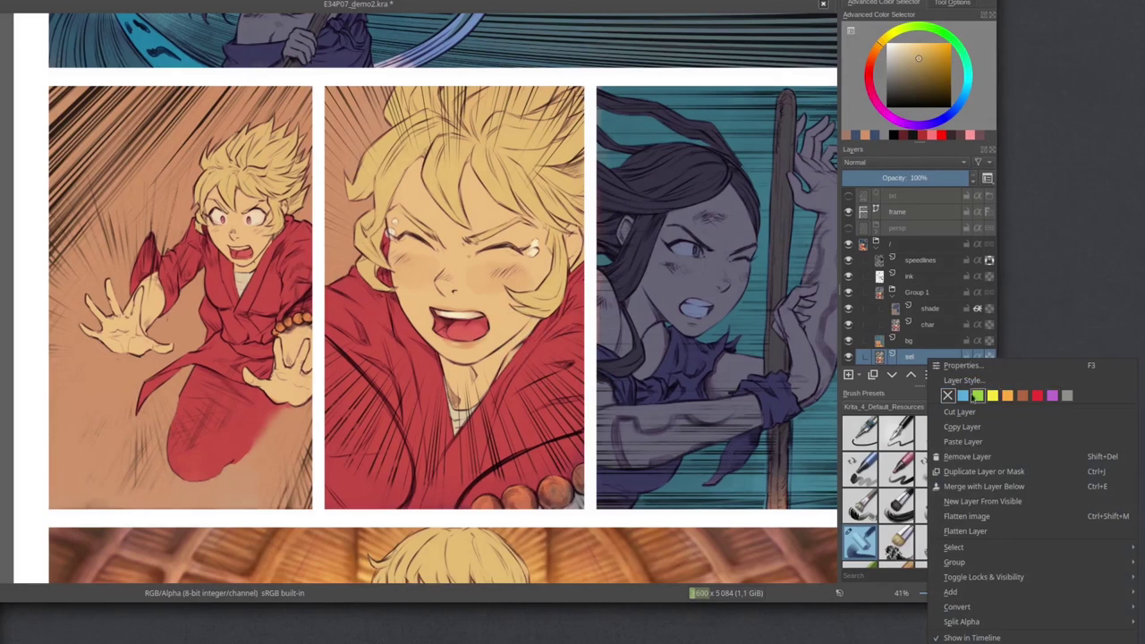
left_click(1053, 396)
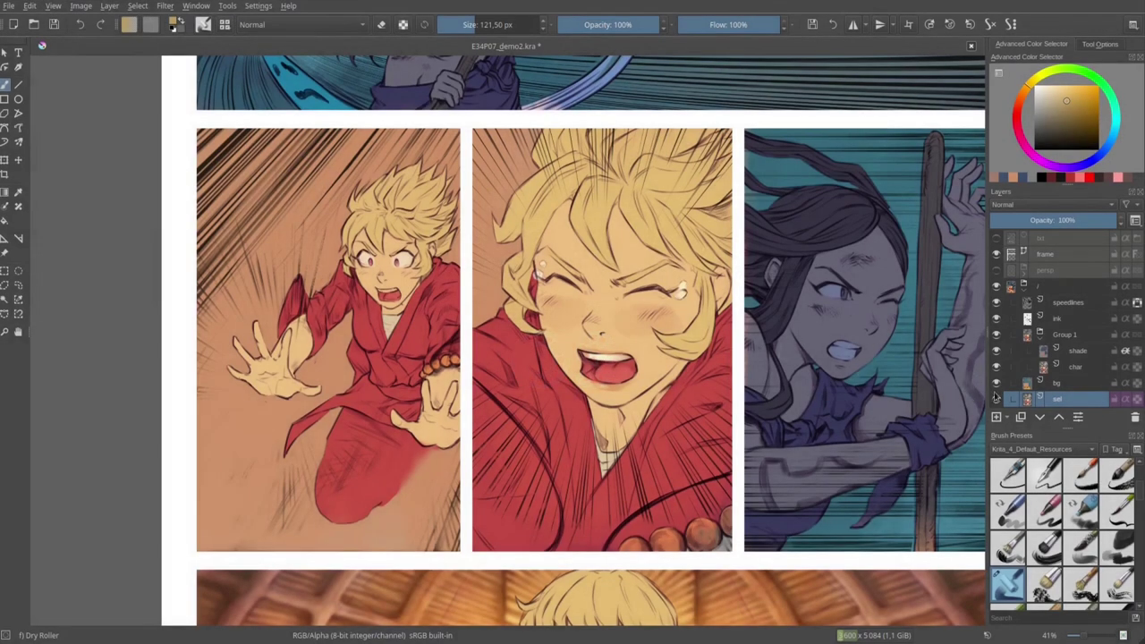
Set Contiguous Area Selection to reference Color Labeled Layers with the purple label, and activate the shade layer.
left_click(4, 301)
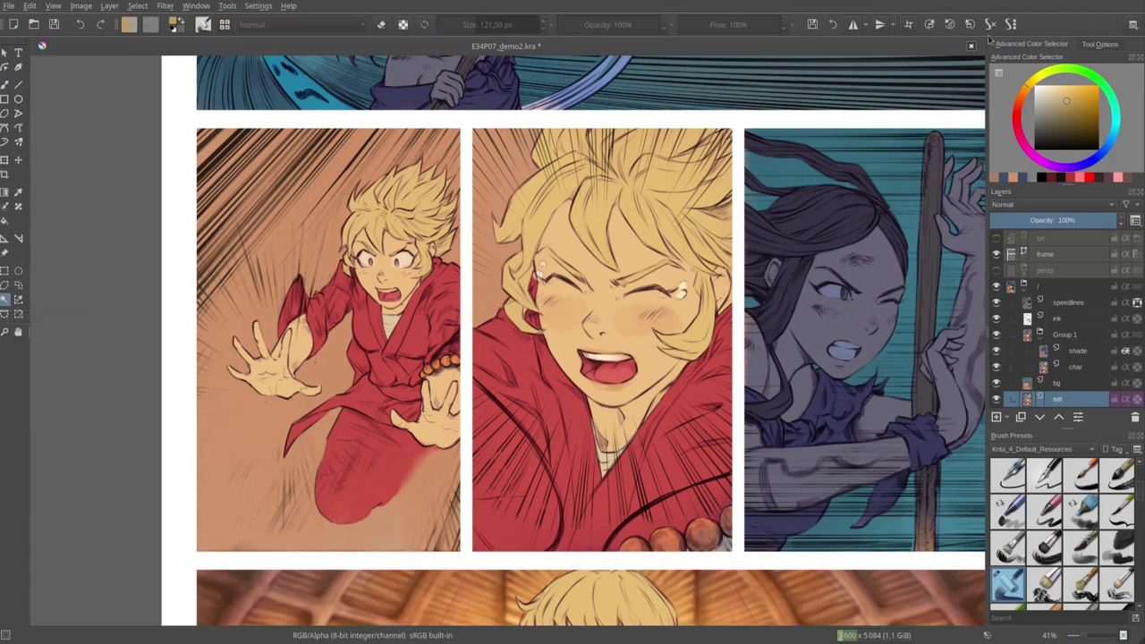
left_click(1088, 44)
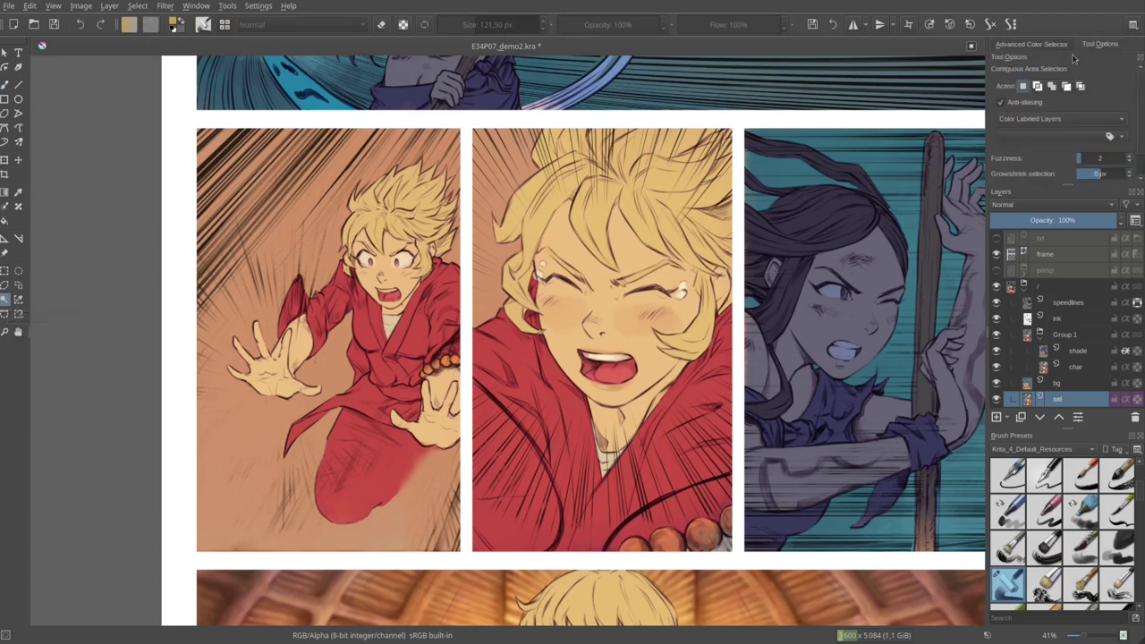
left_click_drag(988, 105, 959, 102)
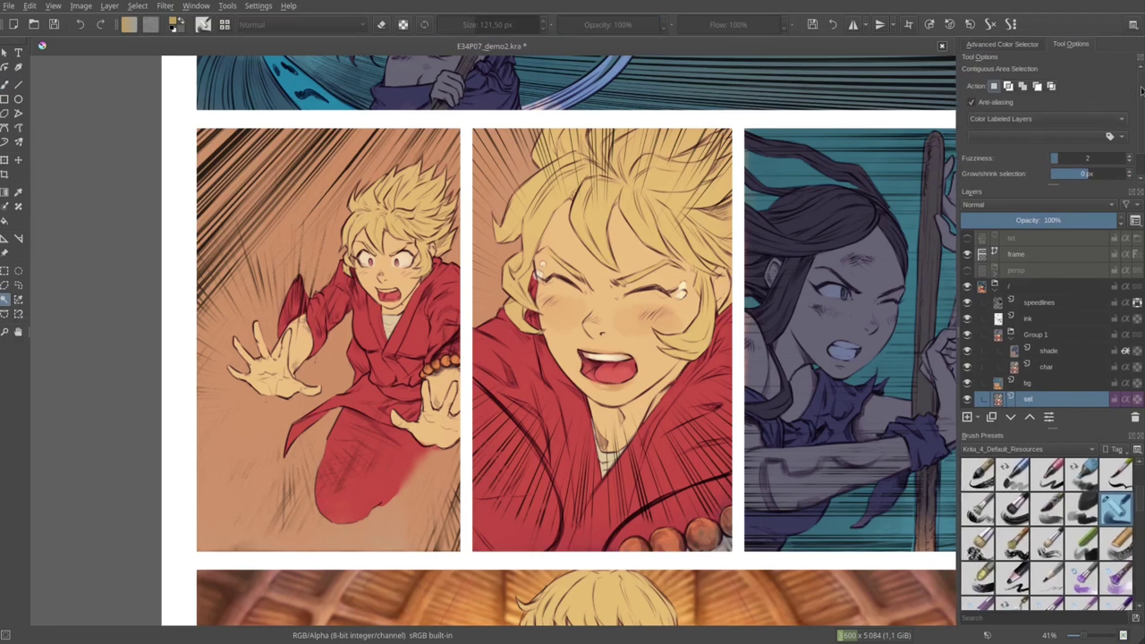
left_click(972, 121)
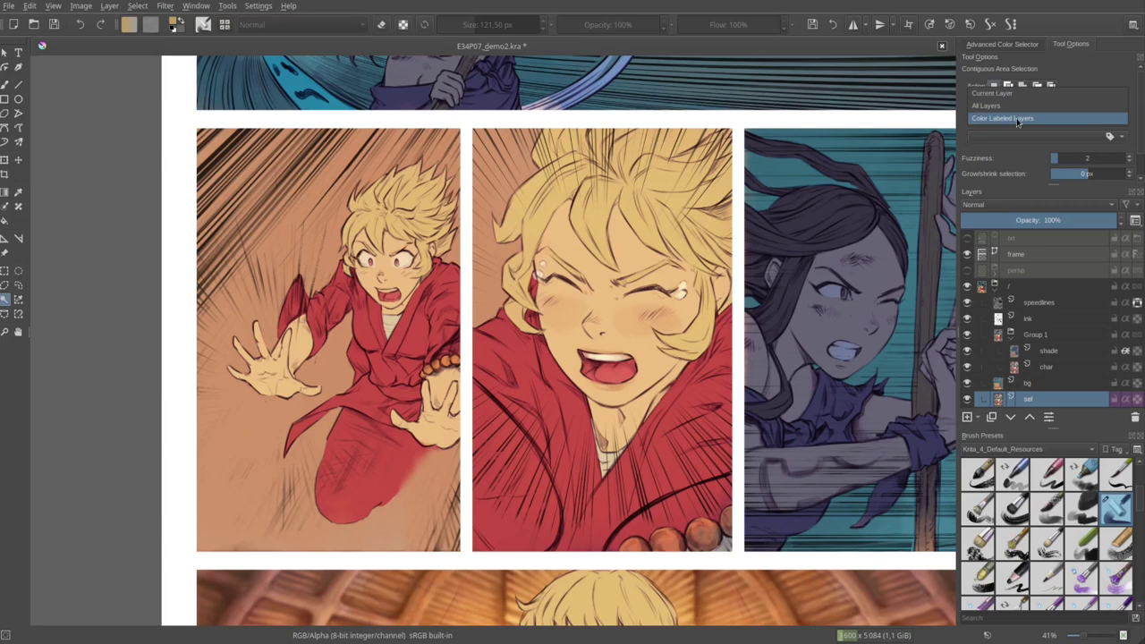
left_click(1017, 119)
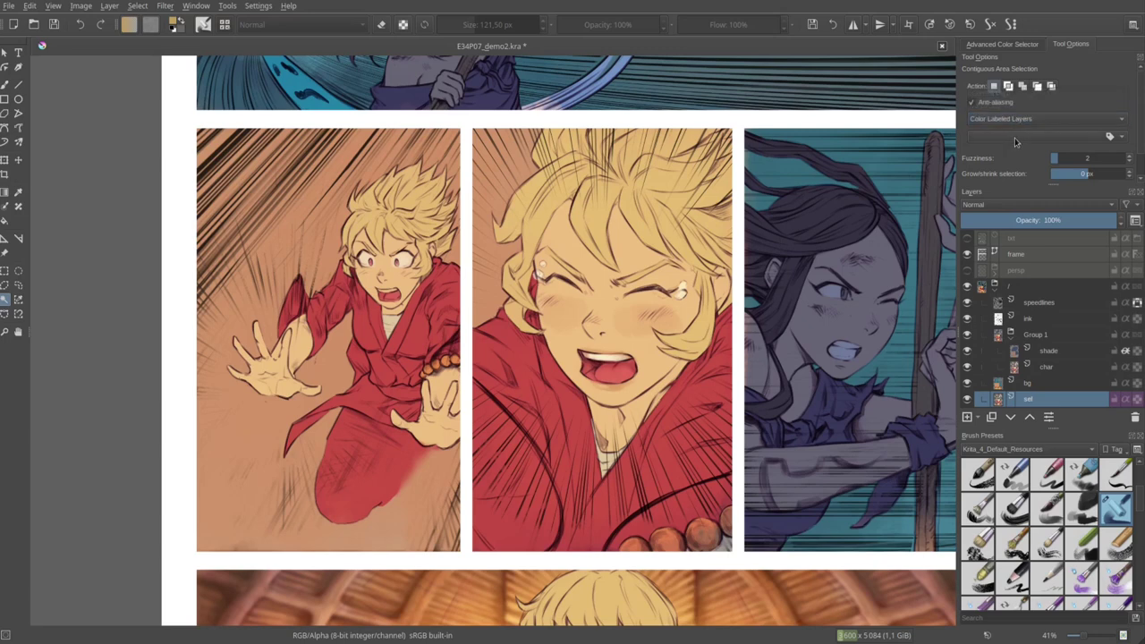
left_click(1017, 137)
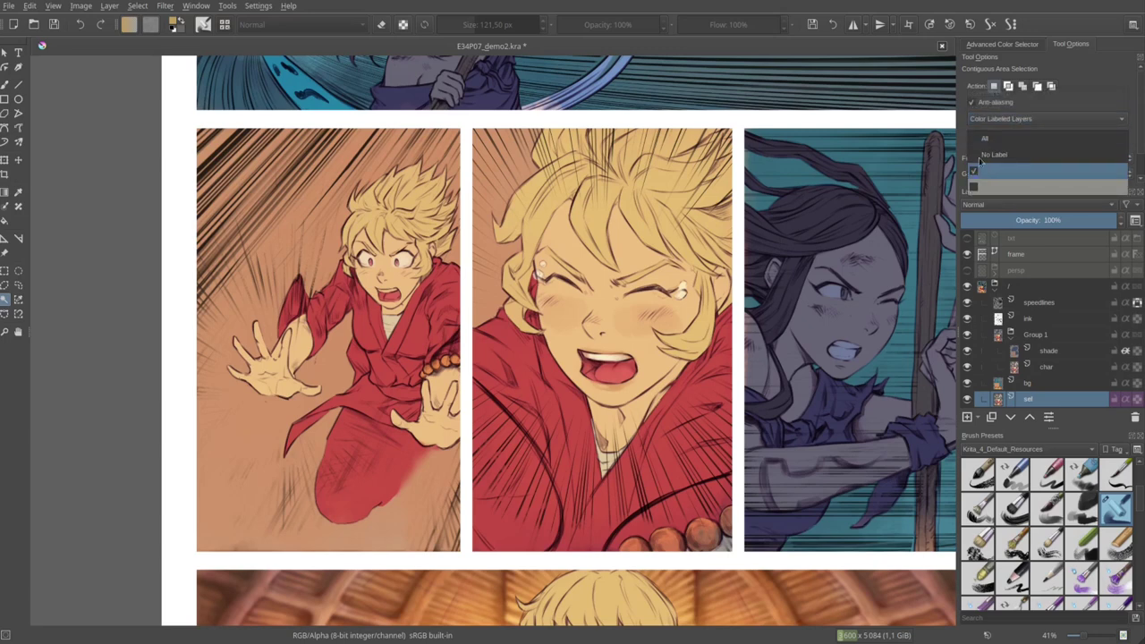
left_click(1017, 122)
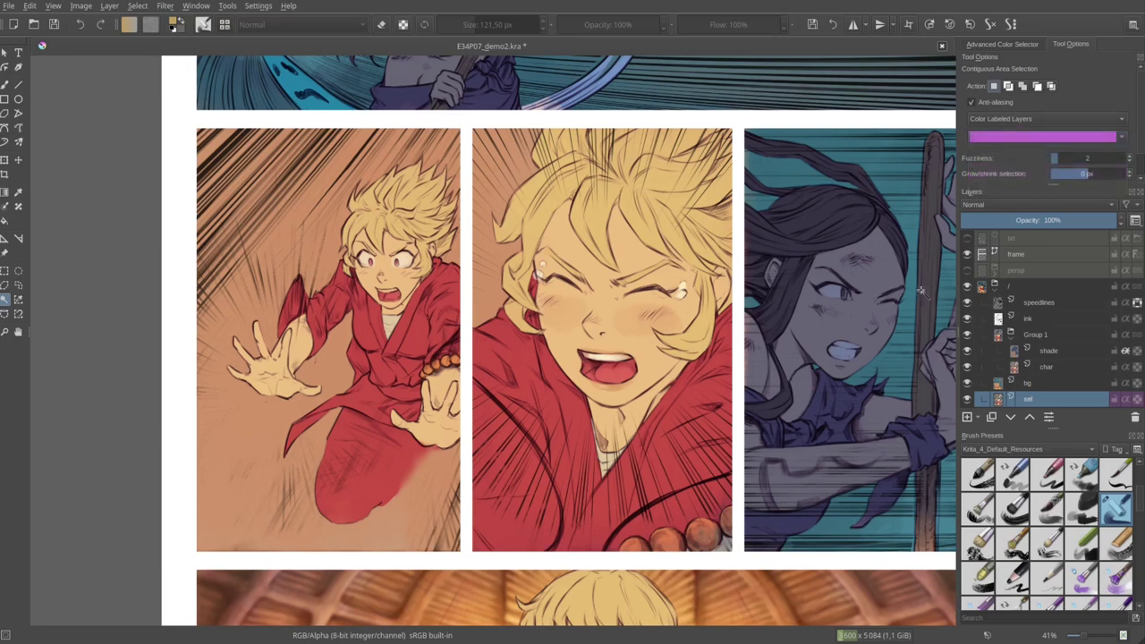
left_click(1047, 352)
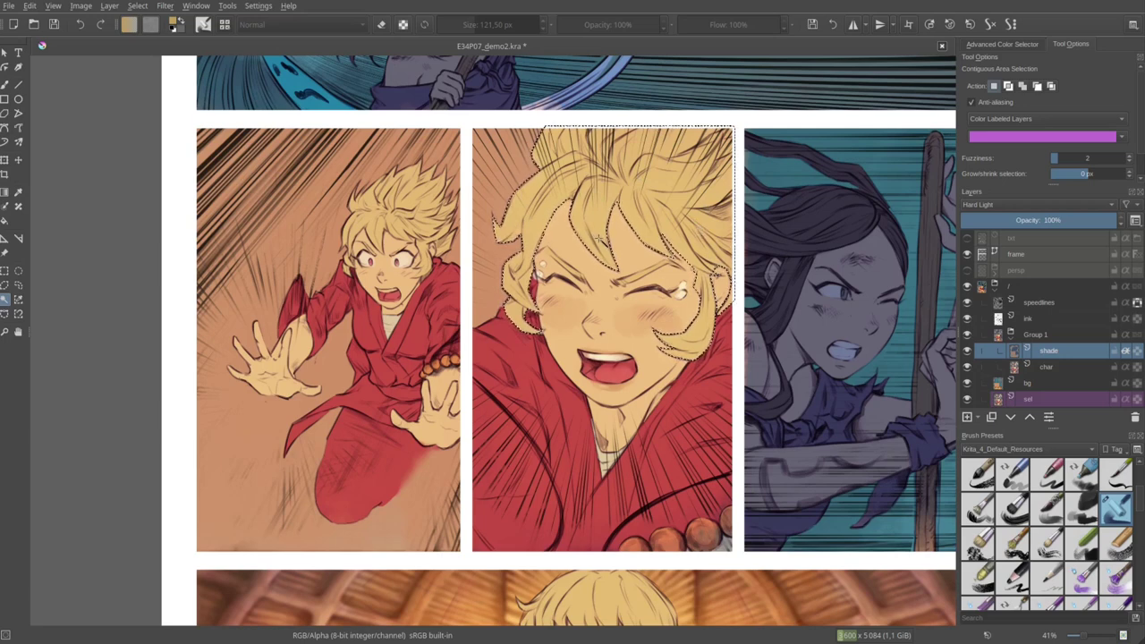
Try scribbling a dark olive tone across the crying character's hair and face without a selection.
key("b")
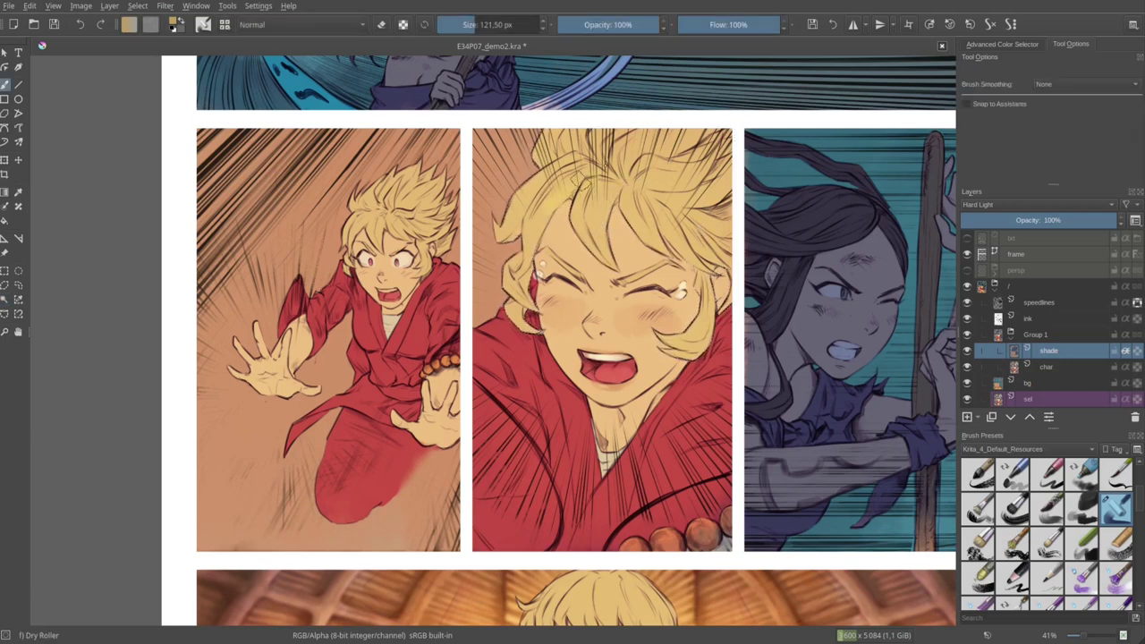
left_click(1006, 44)
left_click(1009, 134)
mouse_move(515, 220)
left_mouse_down()
mouse_move(627, 223)
mouse_move(689, 295)
left_mouse_up()
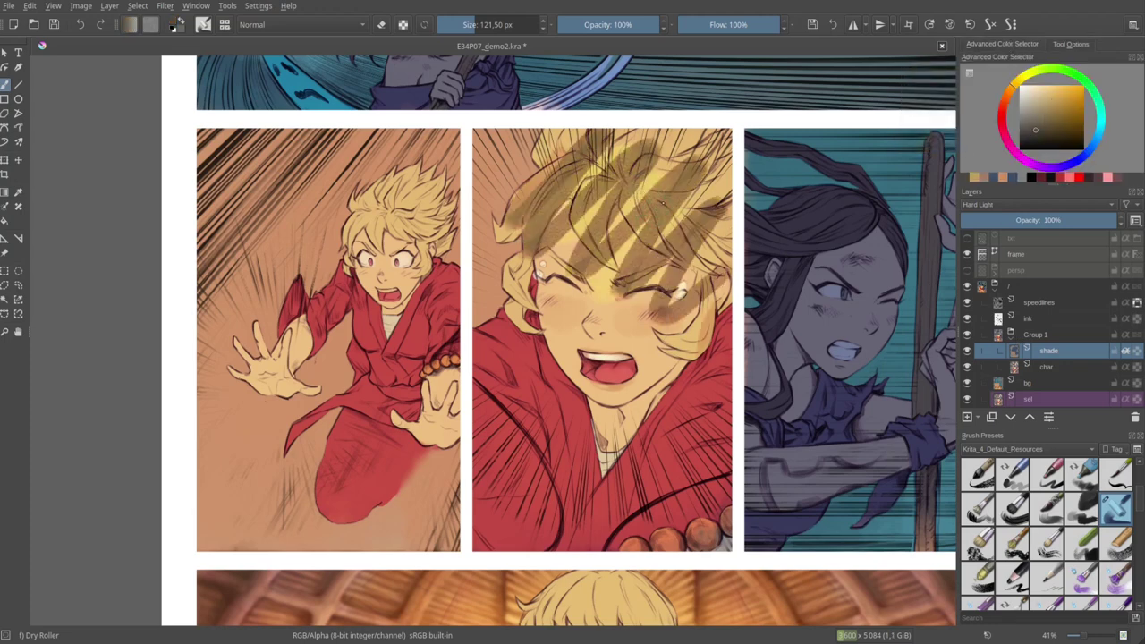
Test contiguous selection on the crying character's hair, skin and red clothes, ending with the hair selected.
key("w")
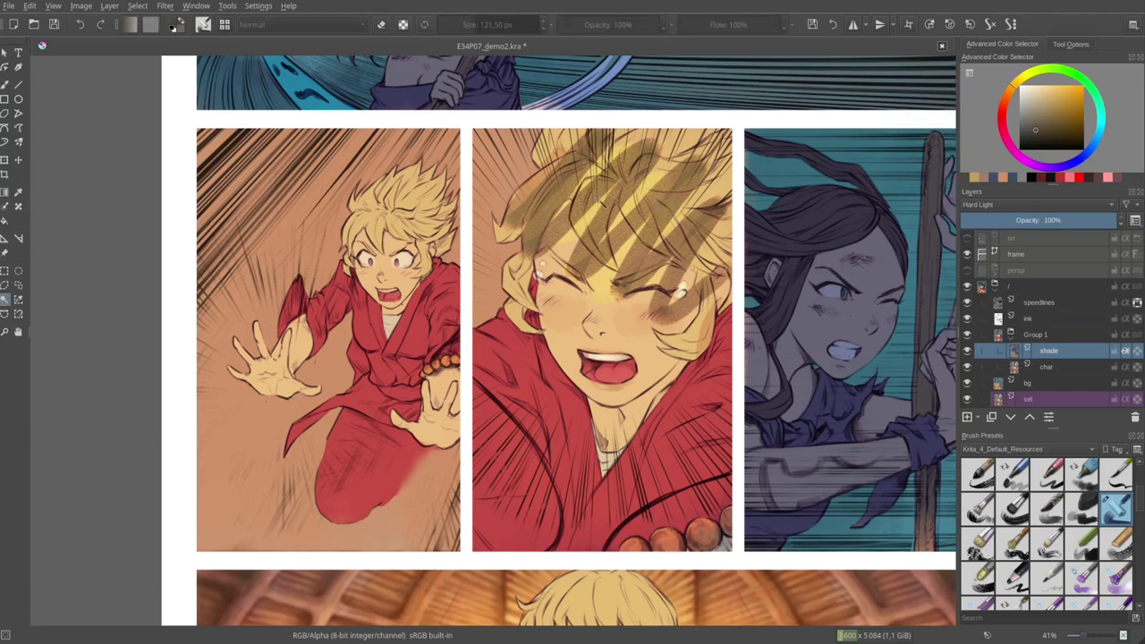
left_click(8, 304)
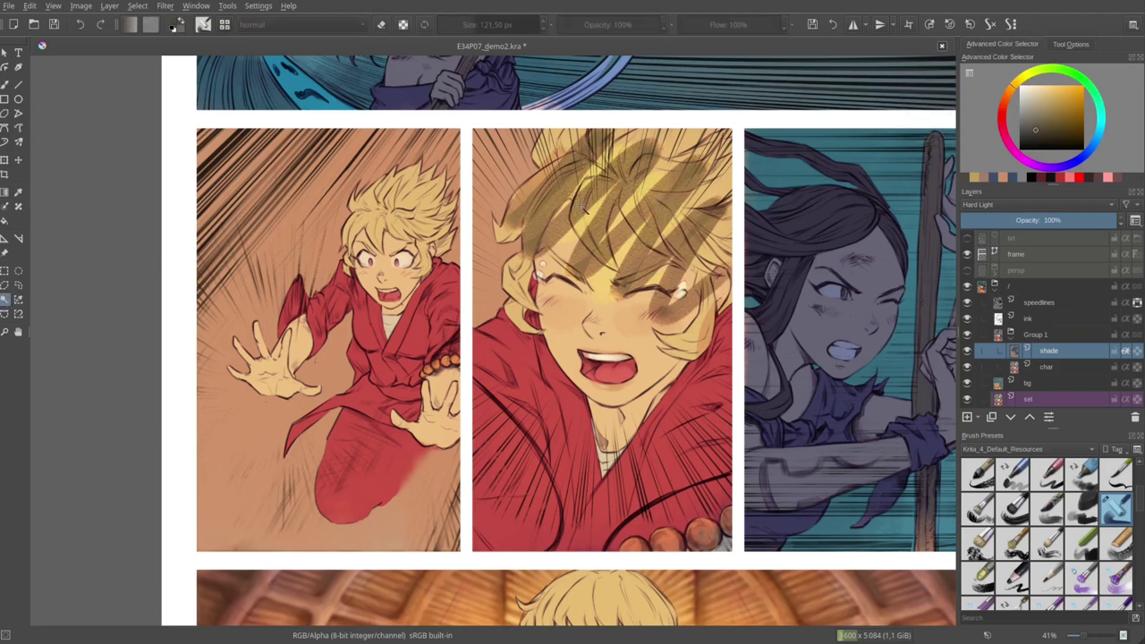
left_click(655, 178)
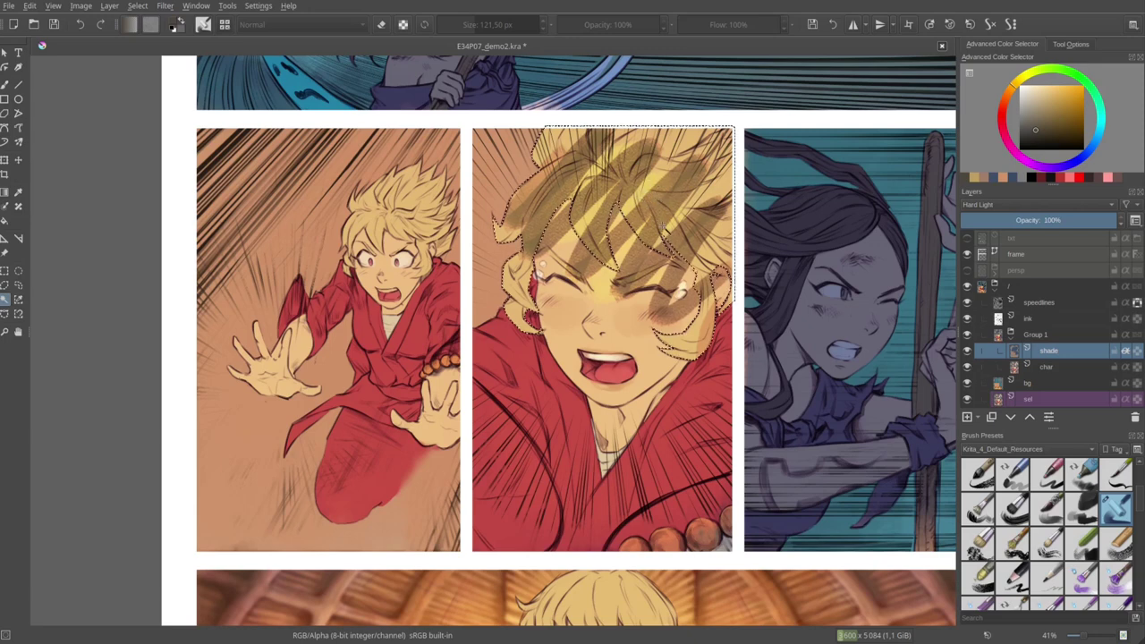
left_click(616, 437)
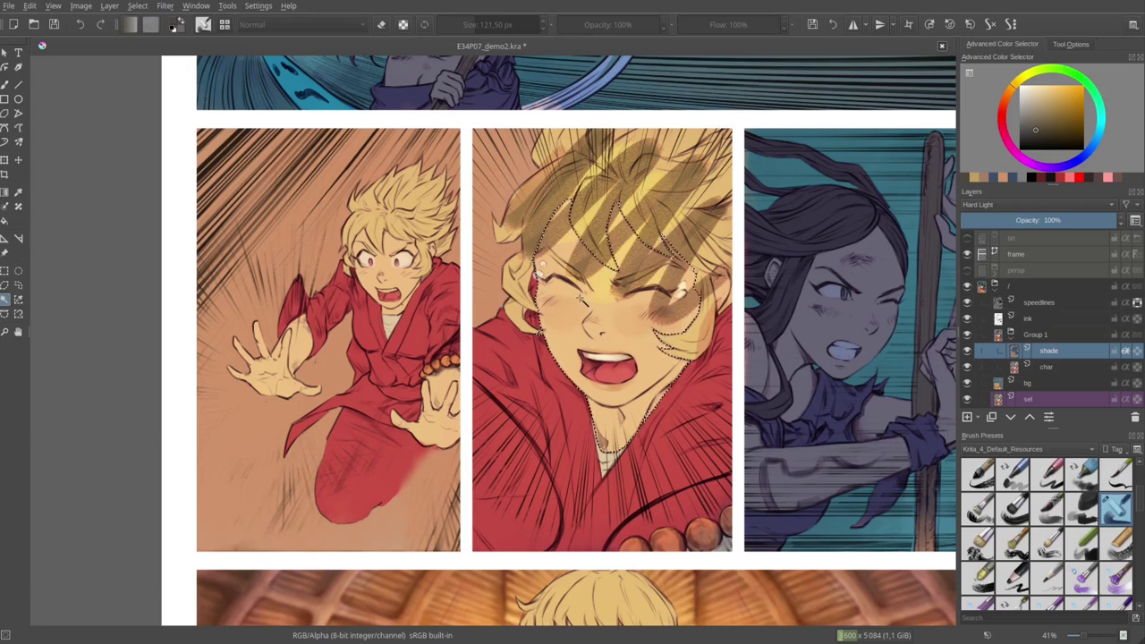
left_click(666, 389)
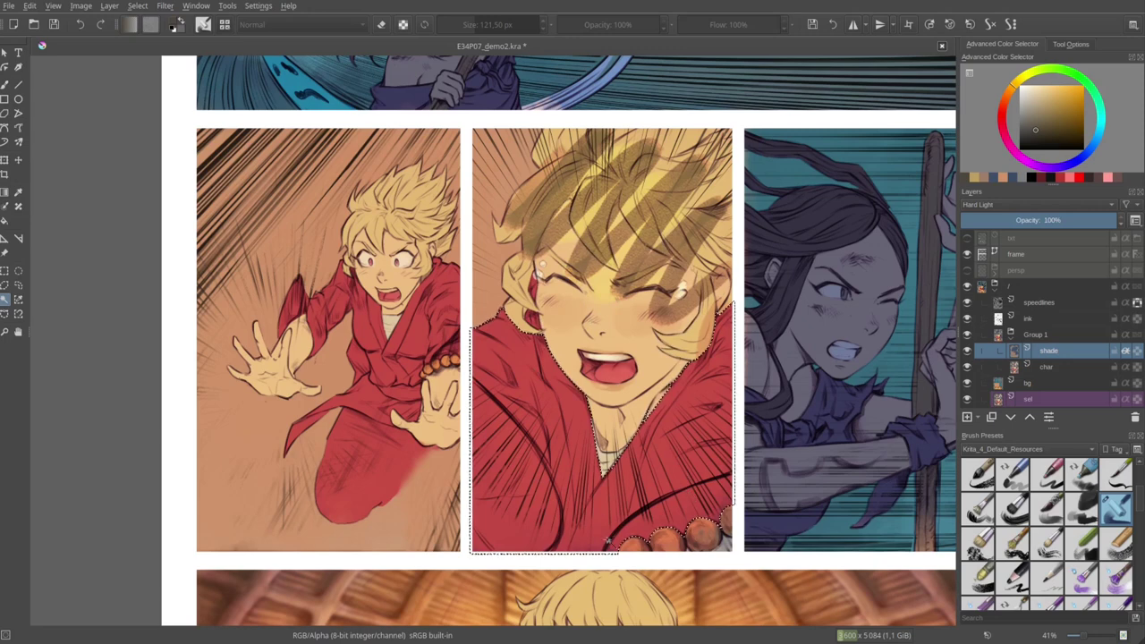
left_click(626, 294)
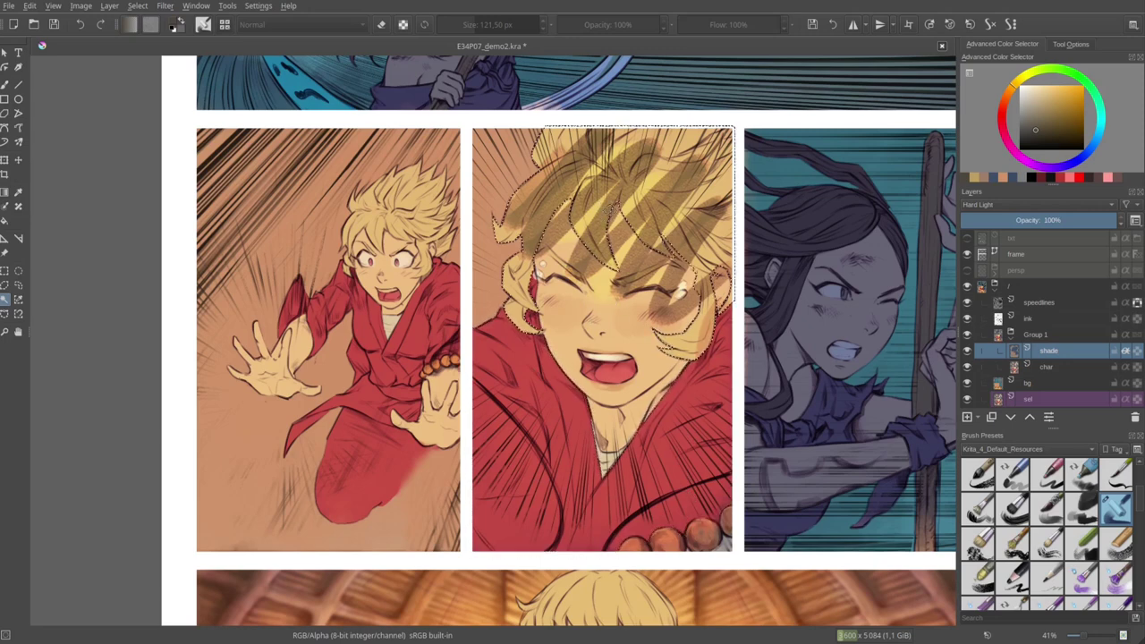
Undo the trial selections and the dark scribble on the crying close-up.
key("ctrl+z")
key("ctrl+z")
key("ctrl+z")
key("ctrl+z")
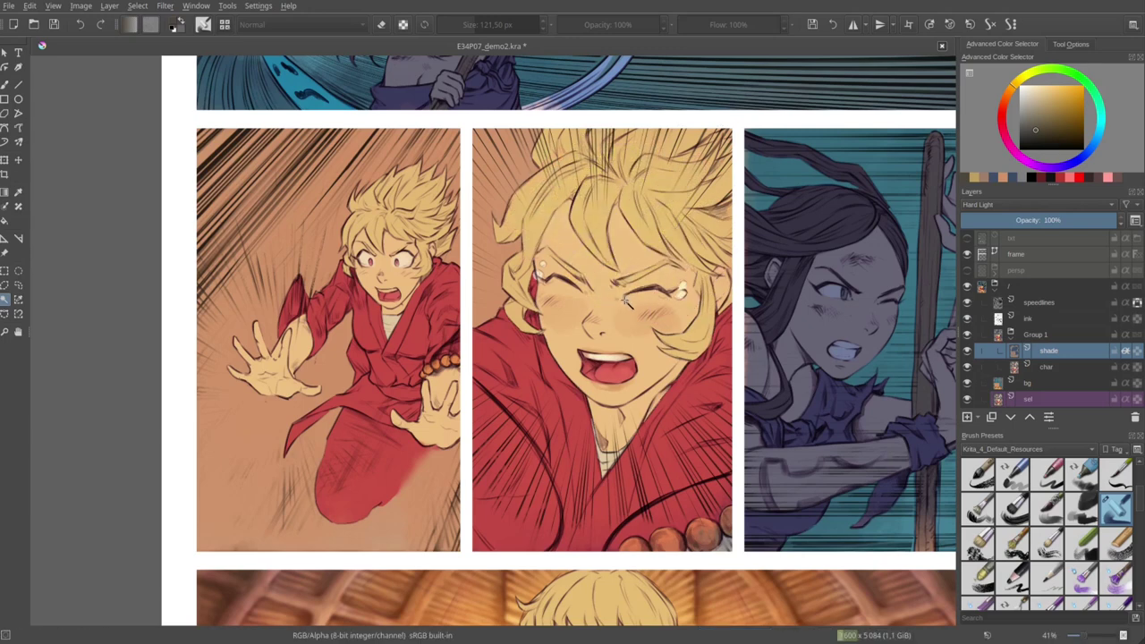
Select the crying character's hair by contiguous area and set the brush size to 66.97 px.
key("b")
key("w")
key("b")
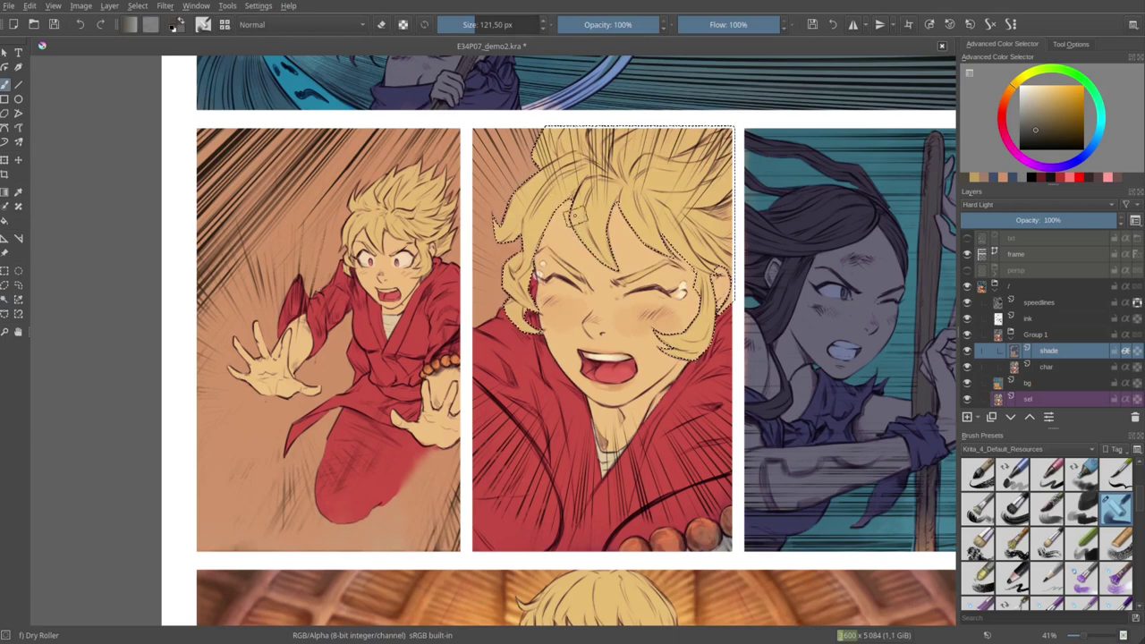
left_click_drag(600, 265, 580, 264, "shift")
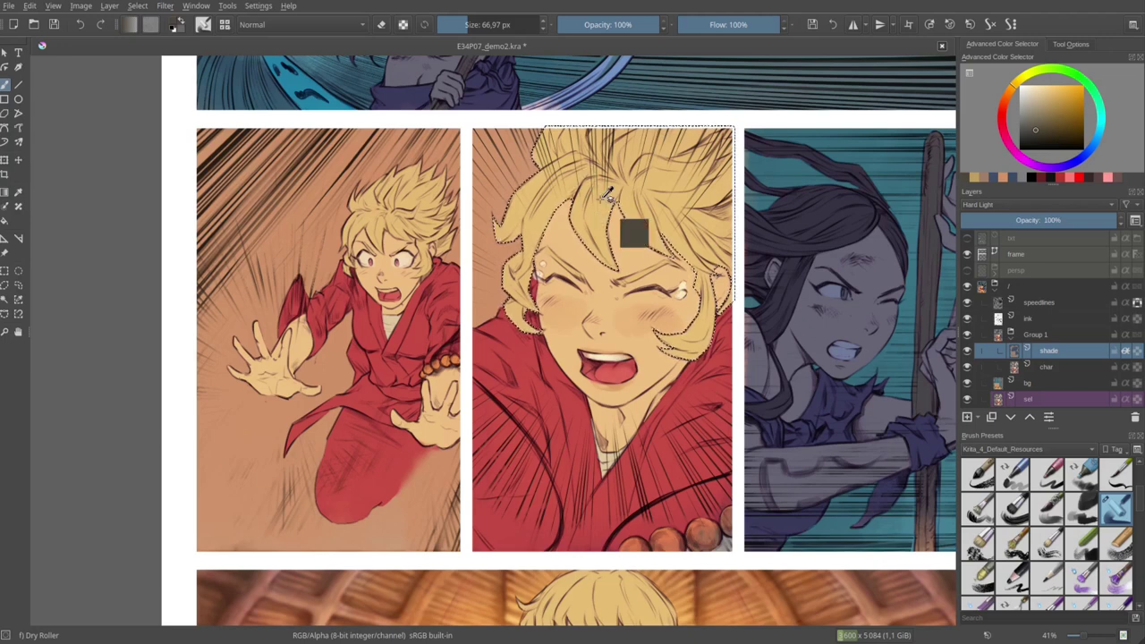
Sample the muted orange from the shade layer, darken it in increments, and try it as a shadow on the central fringe lock.
left_click(607, 202, "ctrl")
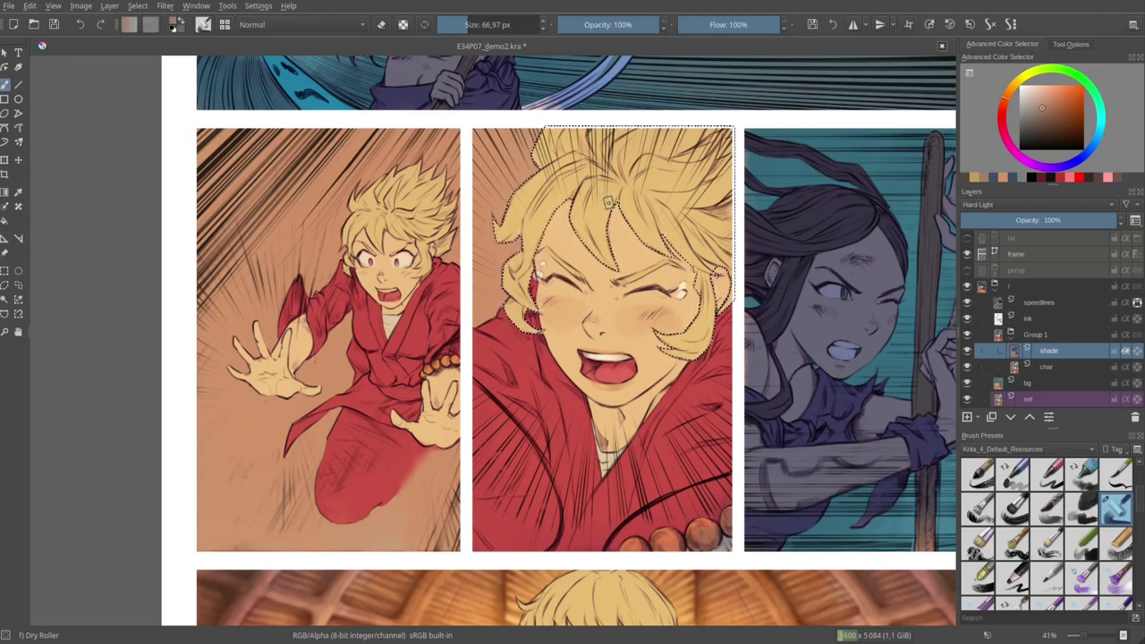
key("k")
key("k")
key("k")
key("k")
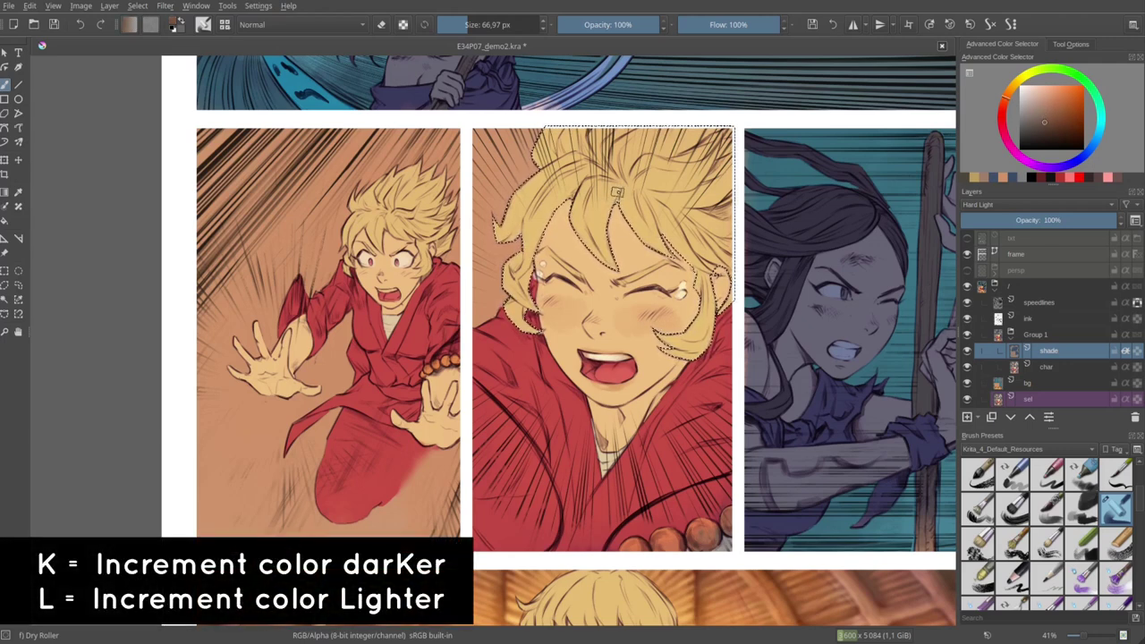
left_click_drag(610, 190, 599, 206)
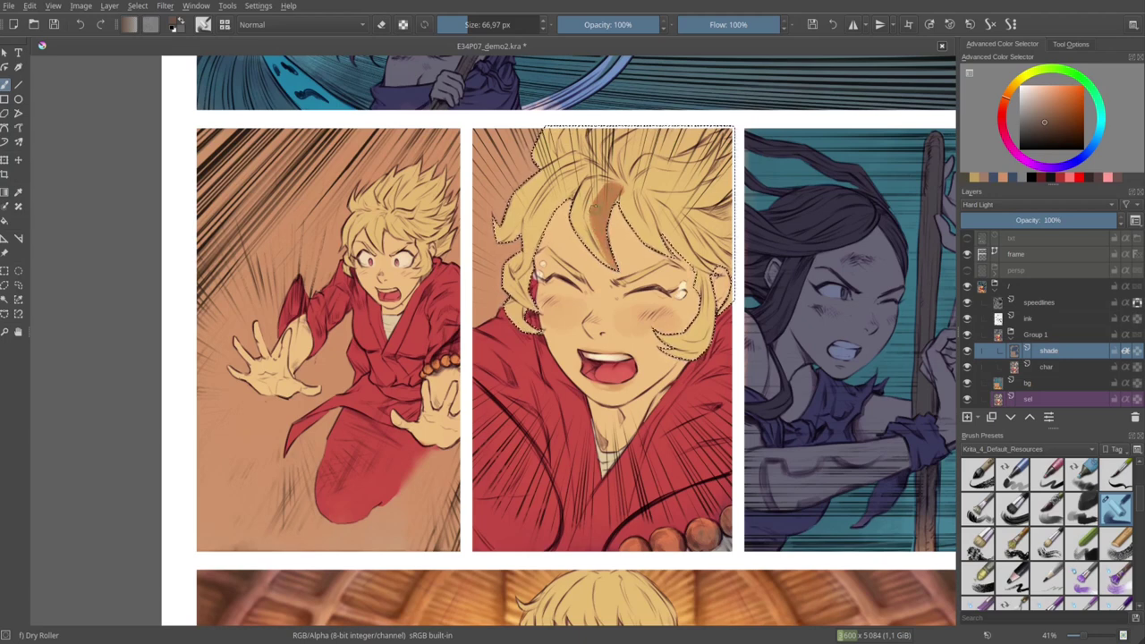
Enlarge the brush to 121.90 px, shift the shadow colour to a muted mauve, and paint it over the fringe's upper locks.
left_click_drag(596, 209, 639, 208, "shift")
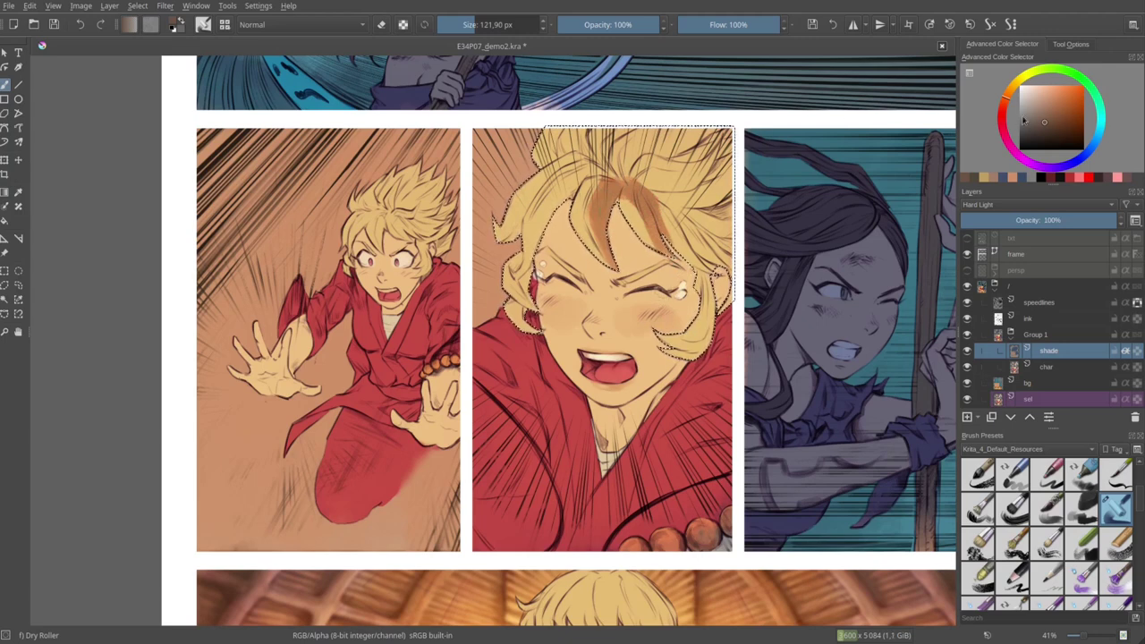
mouse_move(1005, 105)
left_mouse_down()
mouse_move(1003, 130)
mouse_move(1031, 122)
left_mouse_up()
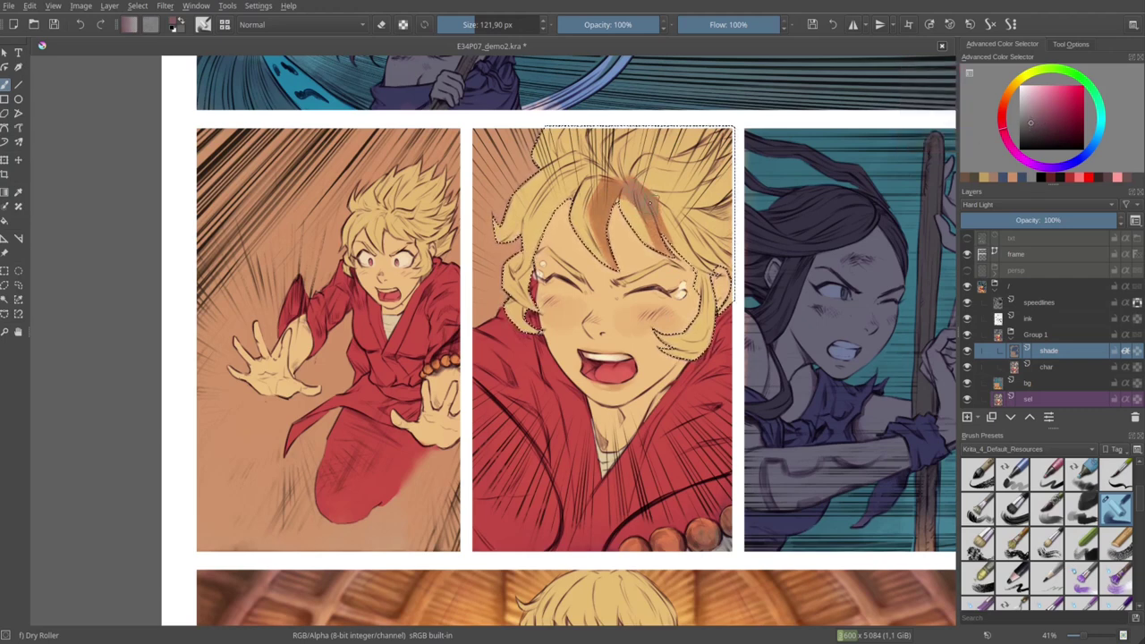
left_click(613, 190)
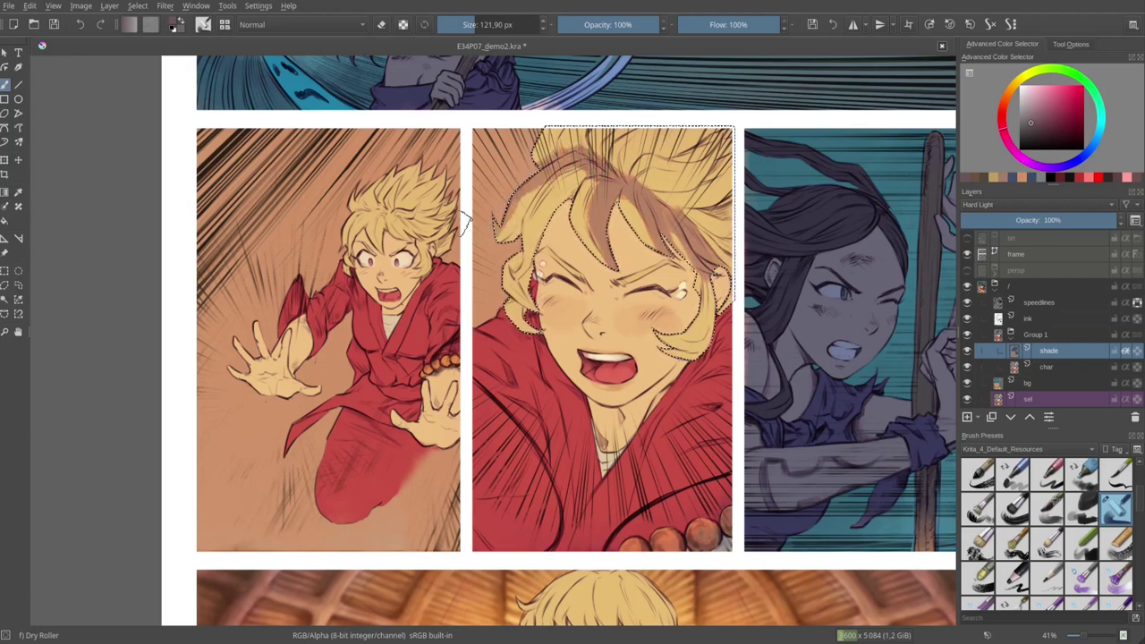
Cover the crown and outer side locks of the selected hair with mauve shadow, at brush sizes from 77.06 to 129.36 px.
left_click_drag(573, 186, 537, 195, "shift")
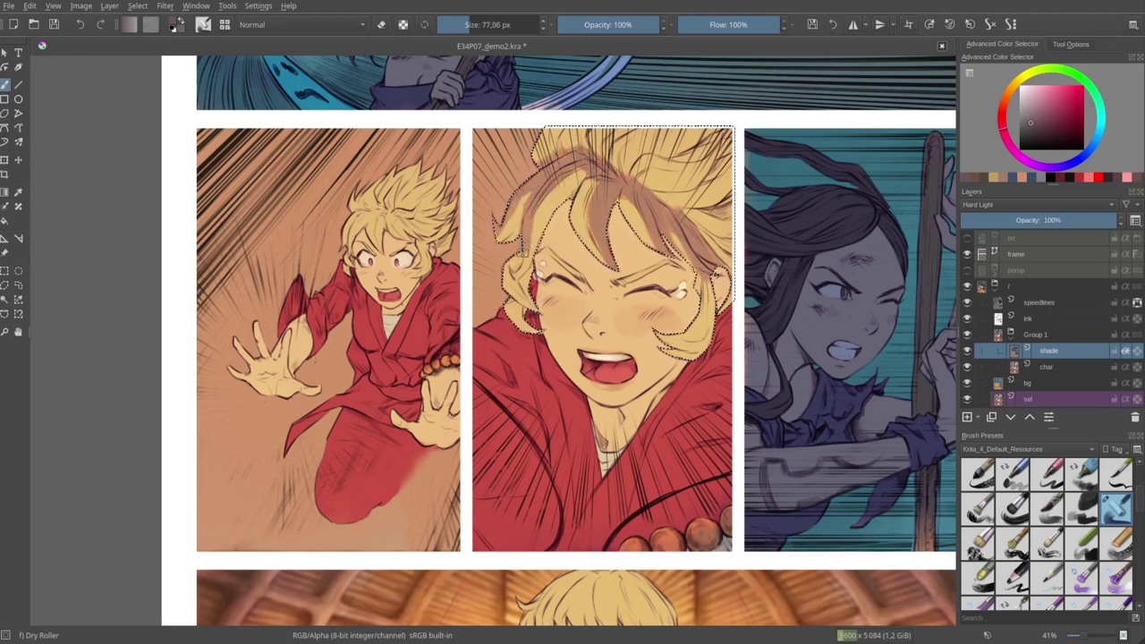
left_click_drag(583, 132, 618, 134)
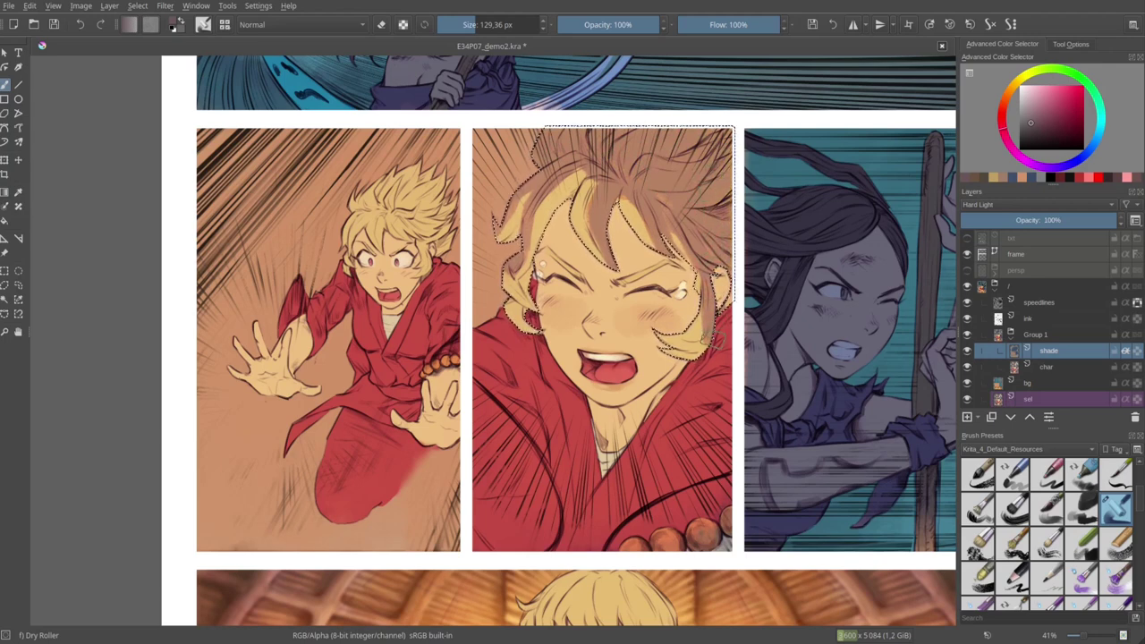
left_click_drag(684, 320, 656, 321)
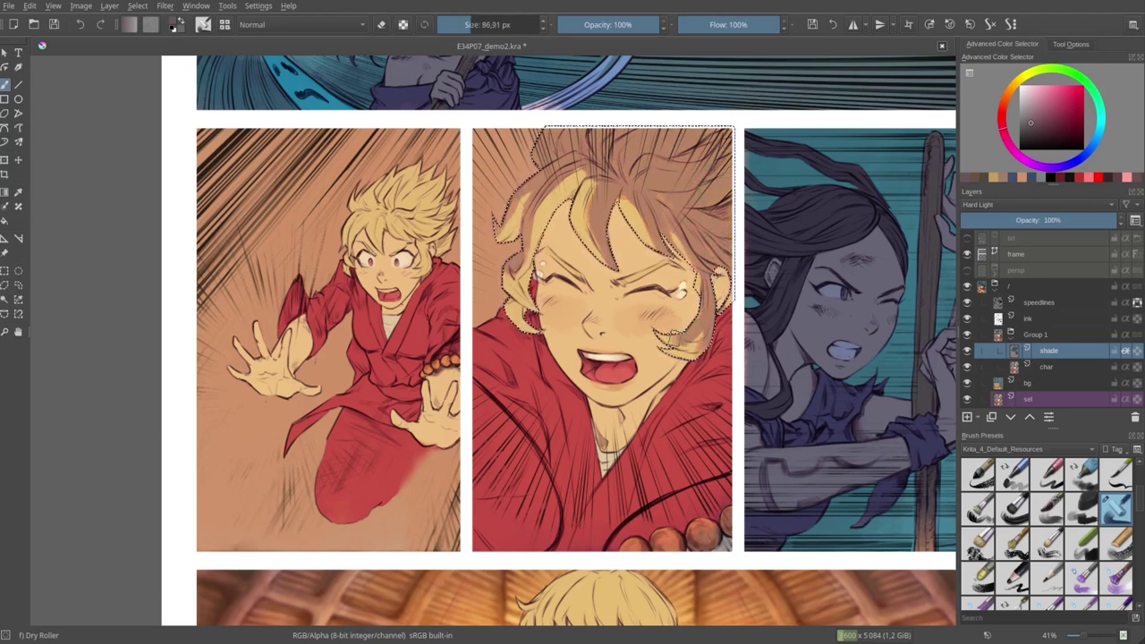
key("bracketright")
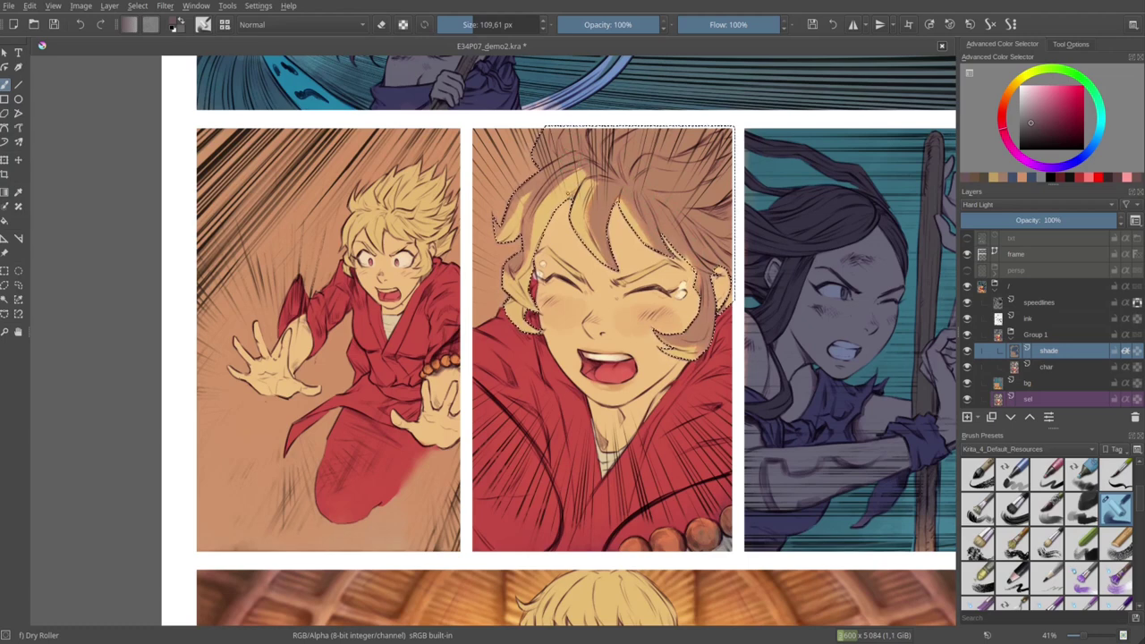
Sample the lighter orange from the lit hair and refine the shadow edge on the forelock.
left_click(573, 190, "ctrl")
left_click_drag(582, 195, 583, 201)
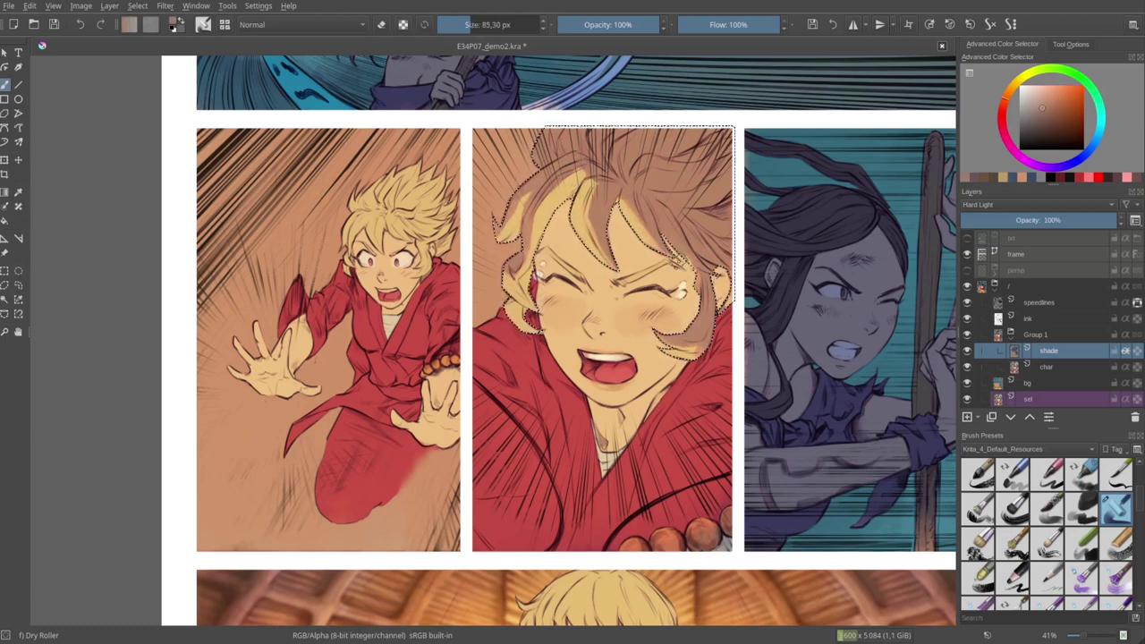
key("bracketleft")
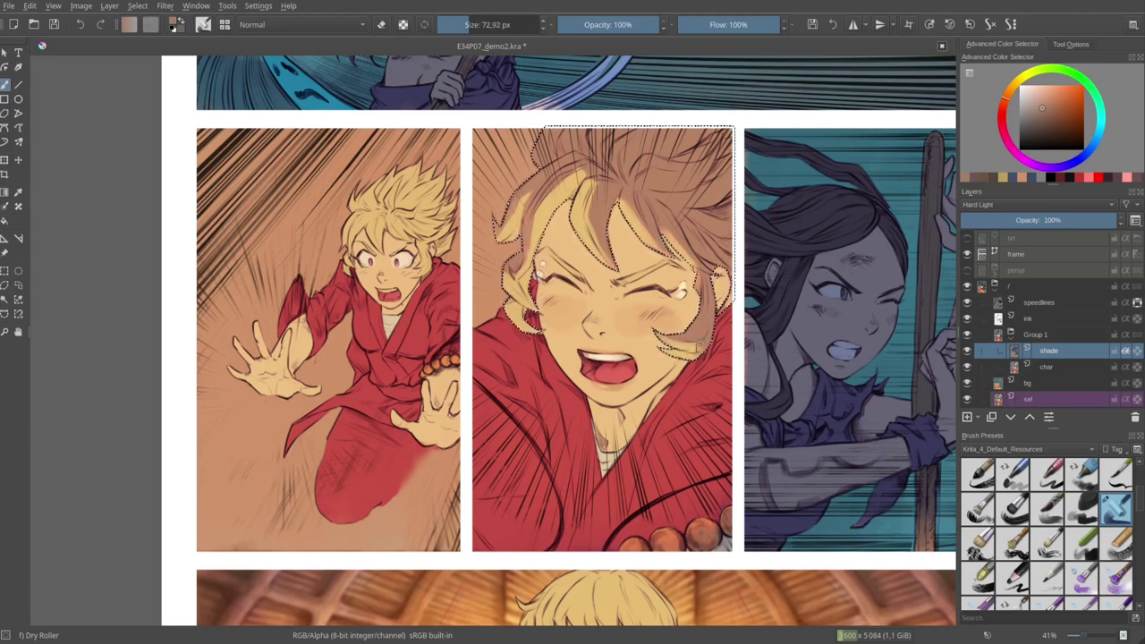
Refine the light and shadow of the hair locks beside the left temple, sampling both tones, at 63.29 px.
left_click(515, 260, "ctrl")
key("bracketleft")
left_click_drag(521, 258, 512, 295)
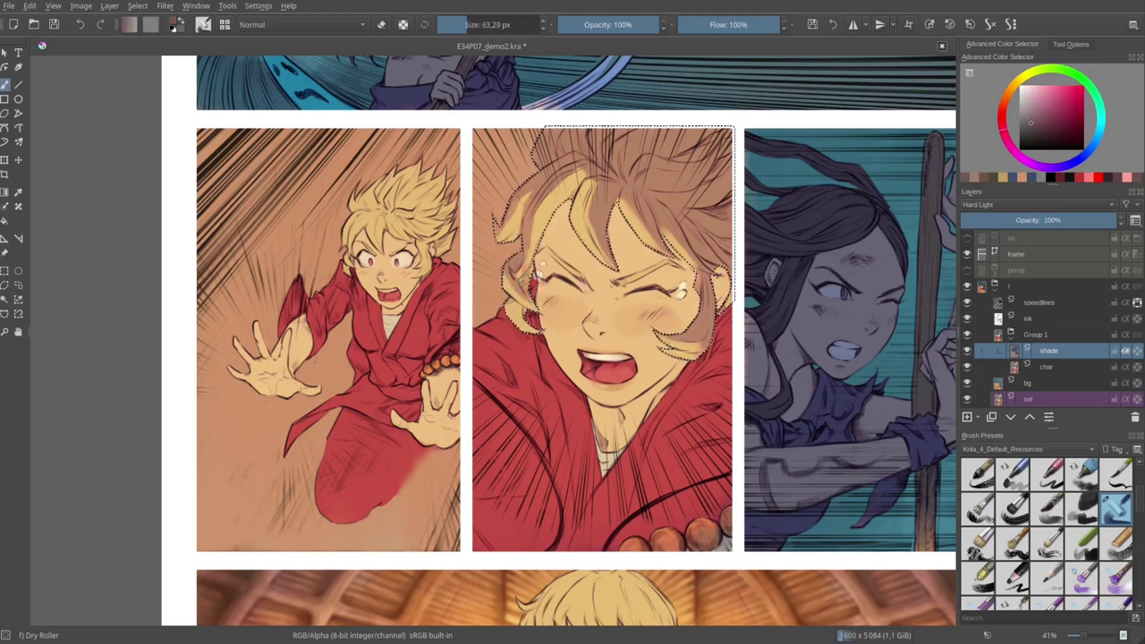
left_click(540, 235, "ctrl")
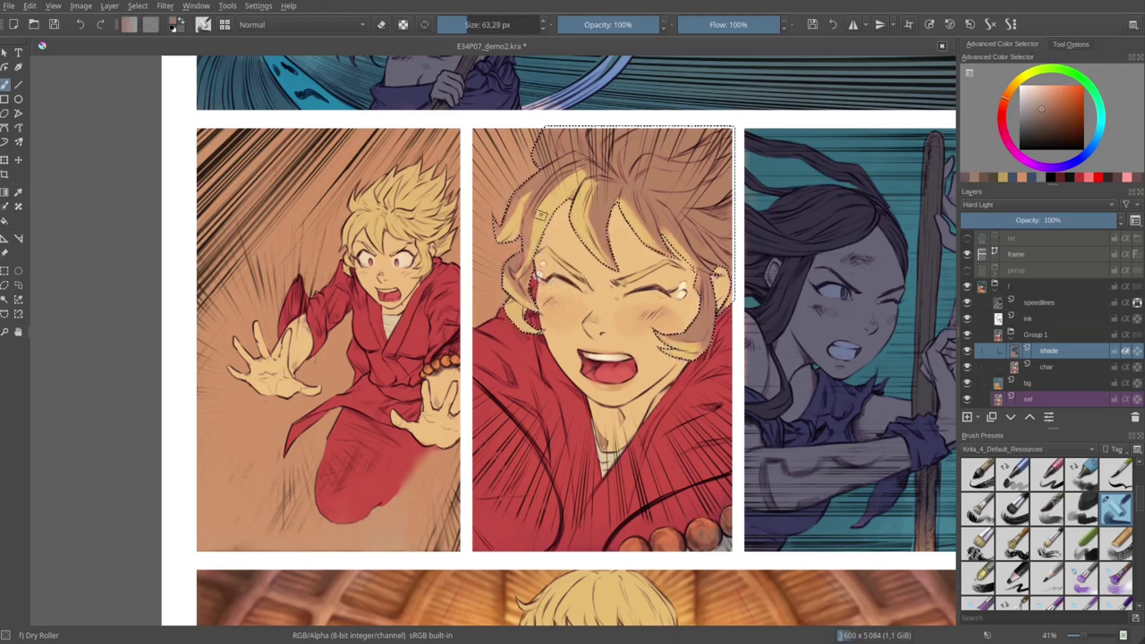
left_click_drag(540, 218, 530, 258)
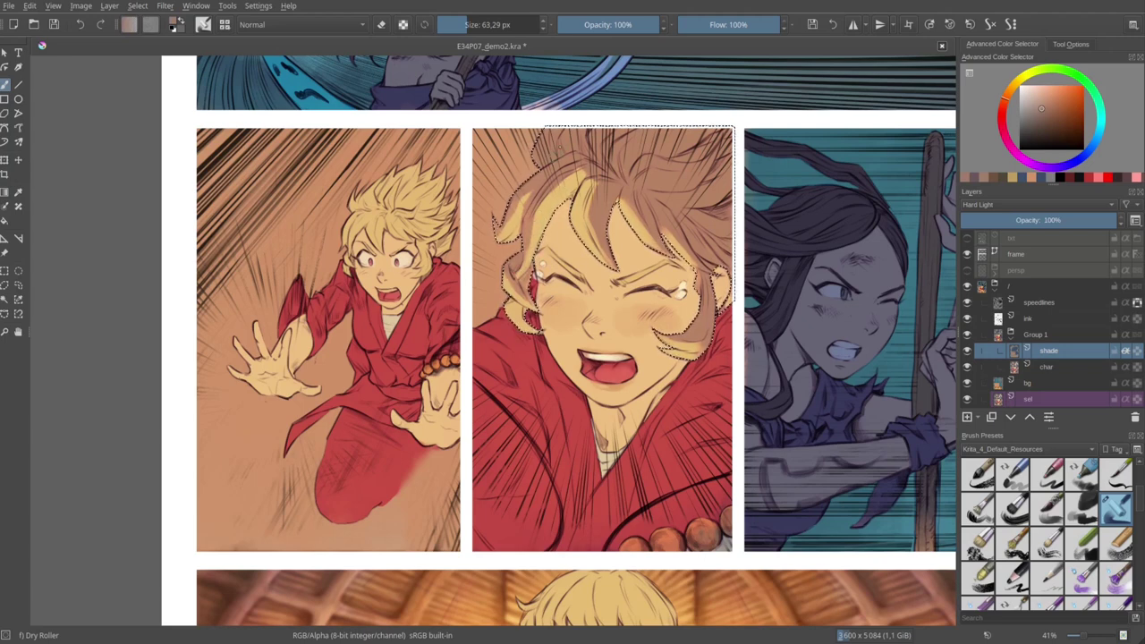
Rework the shadow at the fringe's root, sampling the mauve from the active layer only, with the brush at 72.66 px.
left_click(597, 179, "ctrl")
left_click_drag(592, 179, 598, 194)
left_click(598, 188, "ctrl+alt")
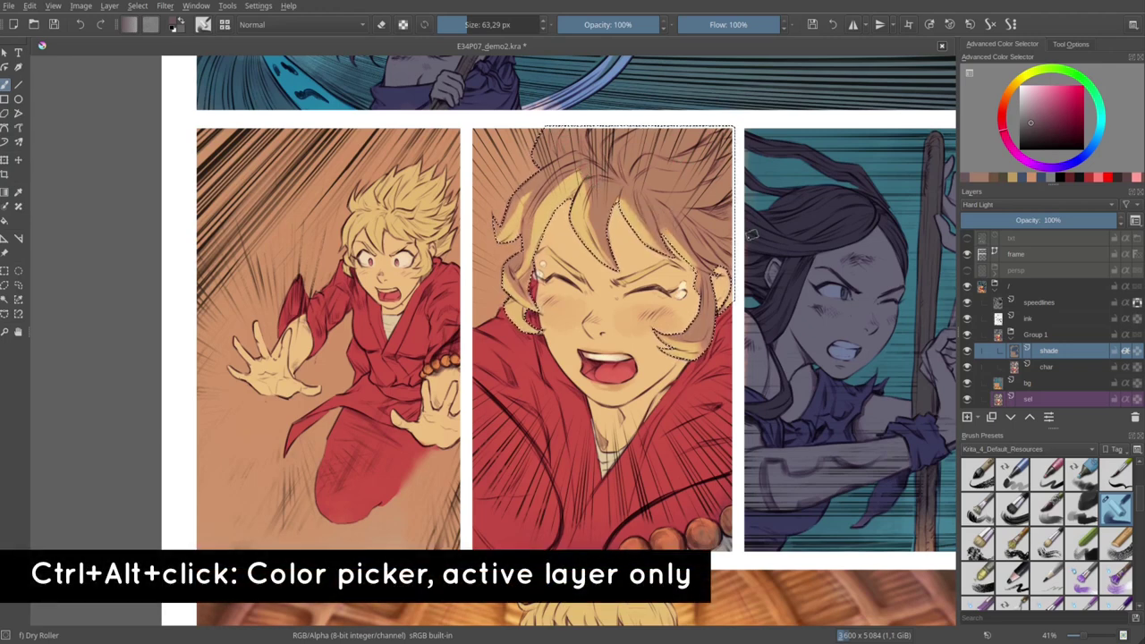
key("bracketright")
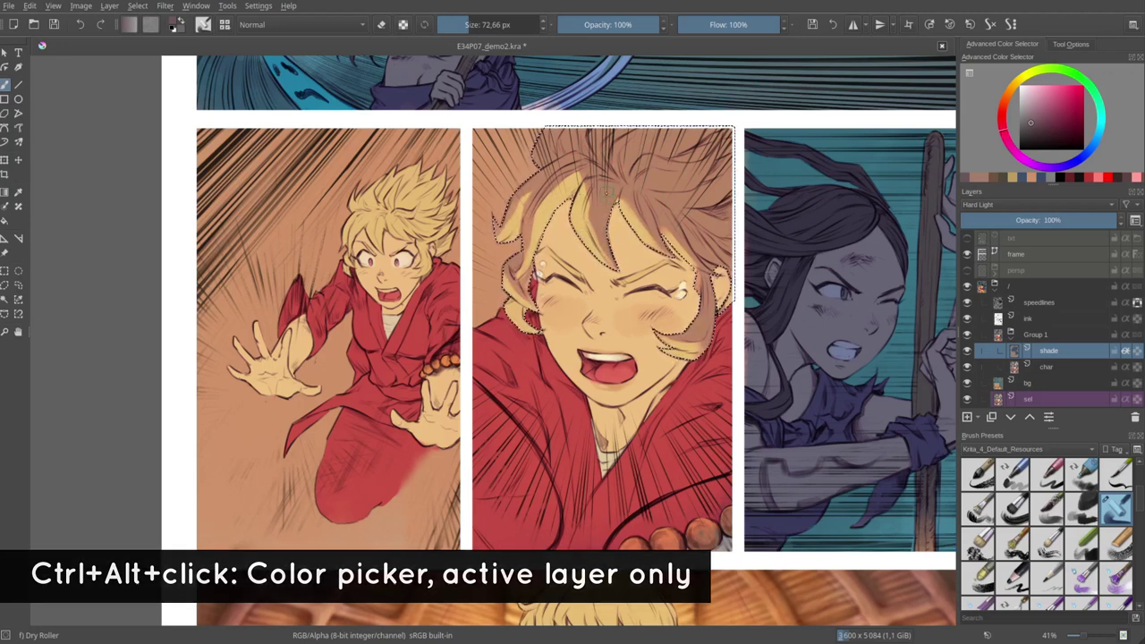
left_click(1032, 120)
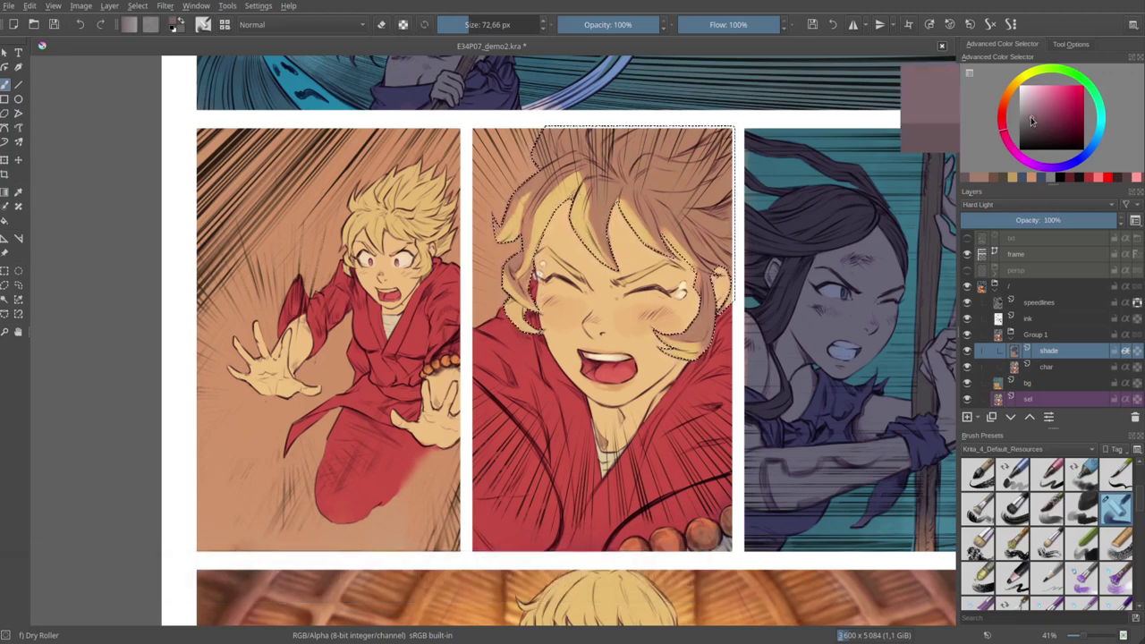
Soften the fringe's shadow transitions and paint lighter orange strands into the crown, sampling nearby hair tones at 72.66 px.
left_click(623, 186, "ctrl")
mouse_move(624, 186)
left_mouse_down()
mouse_move(602, 187)
mouse_move(597, 216)
left_mouse_up()
left_click(596, 190, "ctrl")
left_click(612, 188, "ctrl")
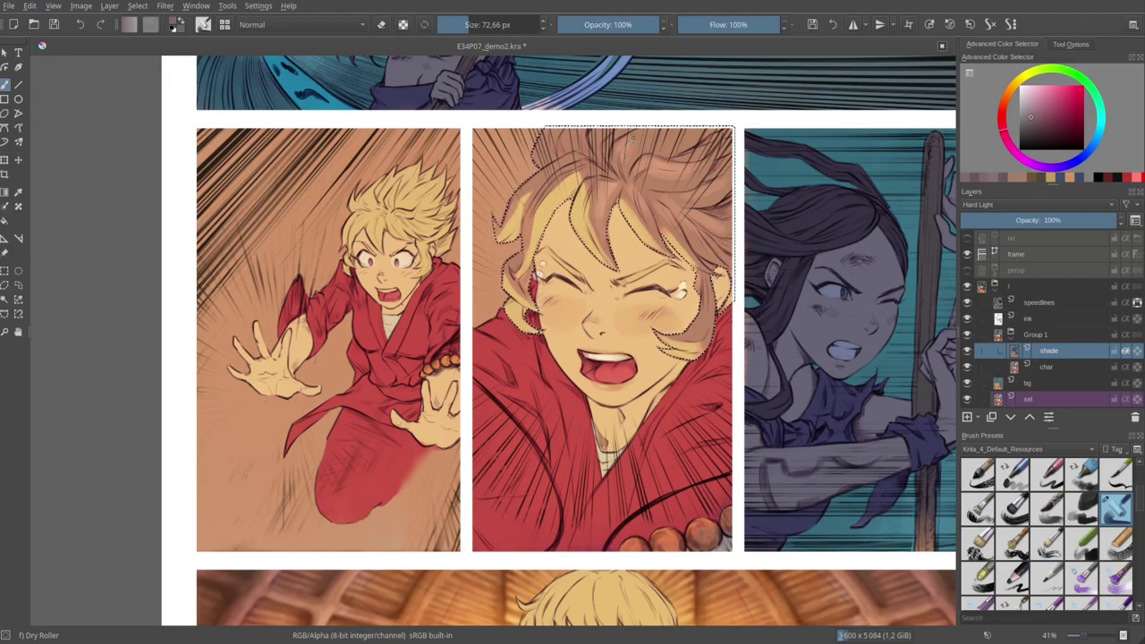
left_click(658, 183, "ctrl")
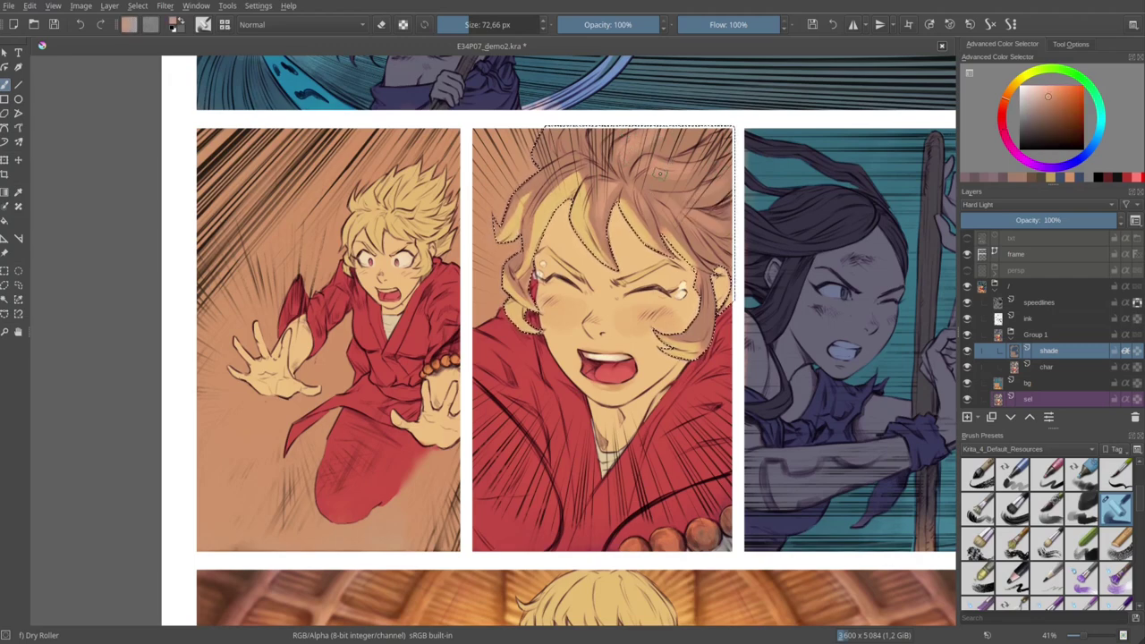
left_click_drag(649, 186, 649, 158)
Model the swept-back hair near the crown with sampled mauve and lighter shadow tones.
left_click(594, 156, "ctrl")
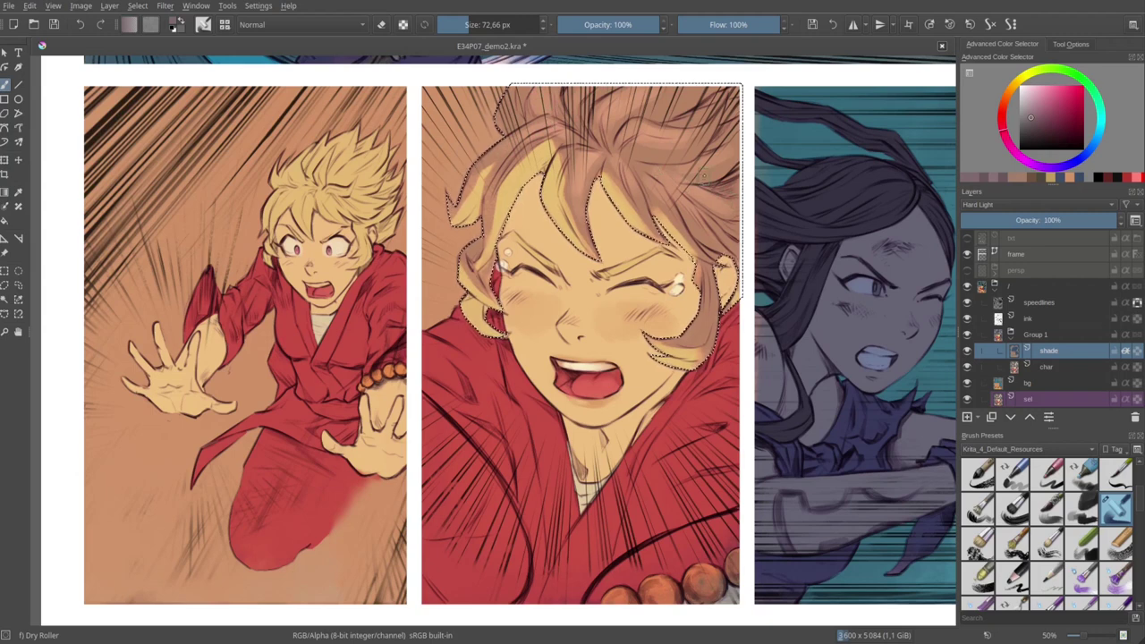
left_click_drag(653, 183, 640, 183)
left_click(642, 163, "ctrl")
Deepen the hair shadows with a darker mauve at 57.24 px, temporarily hiding the selection outline.
key("k")
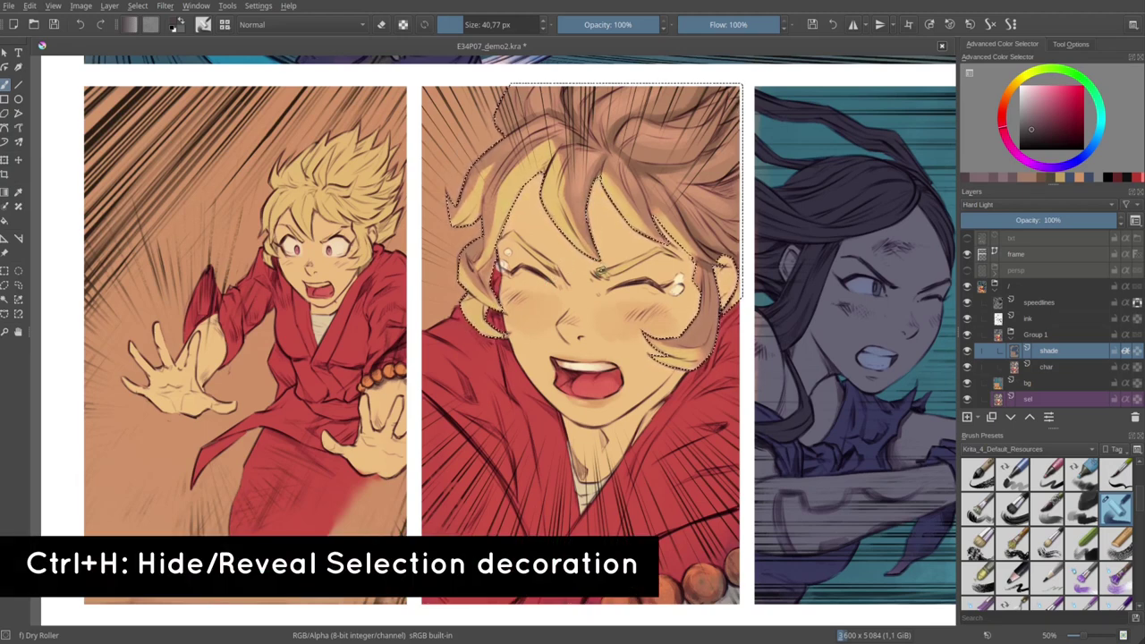
key("ctrl+h")
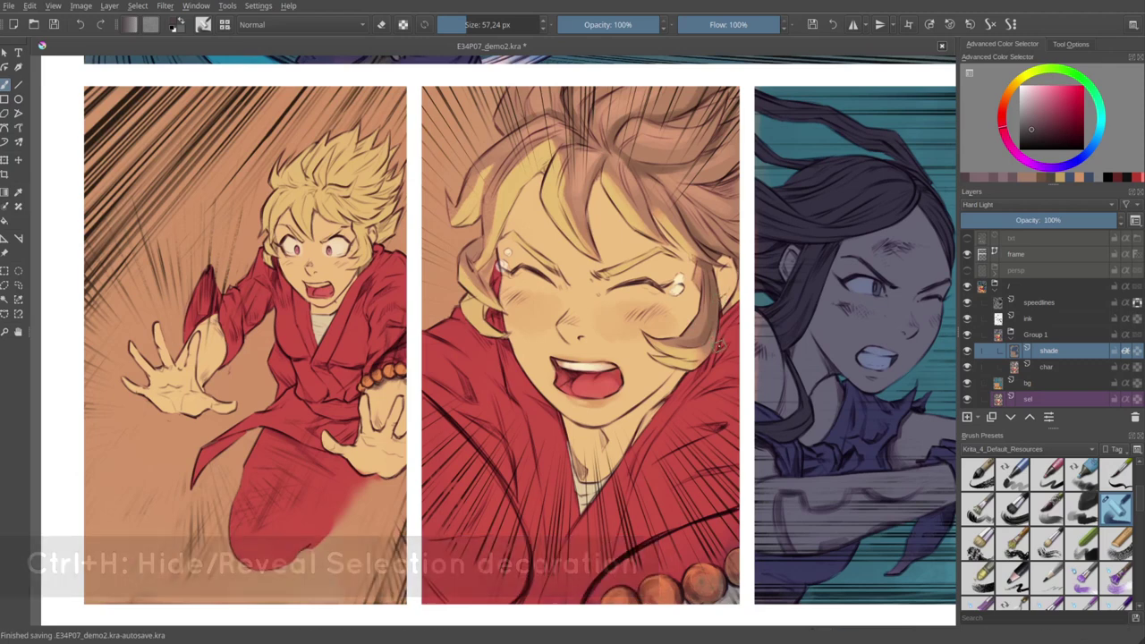
key("ctrl+h")
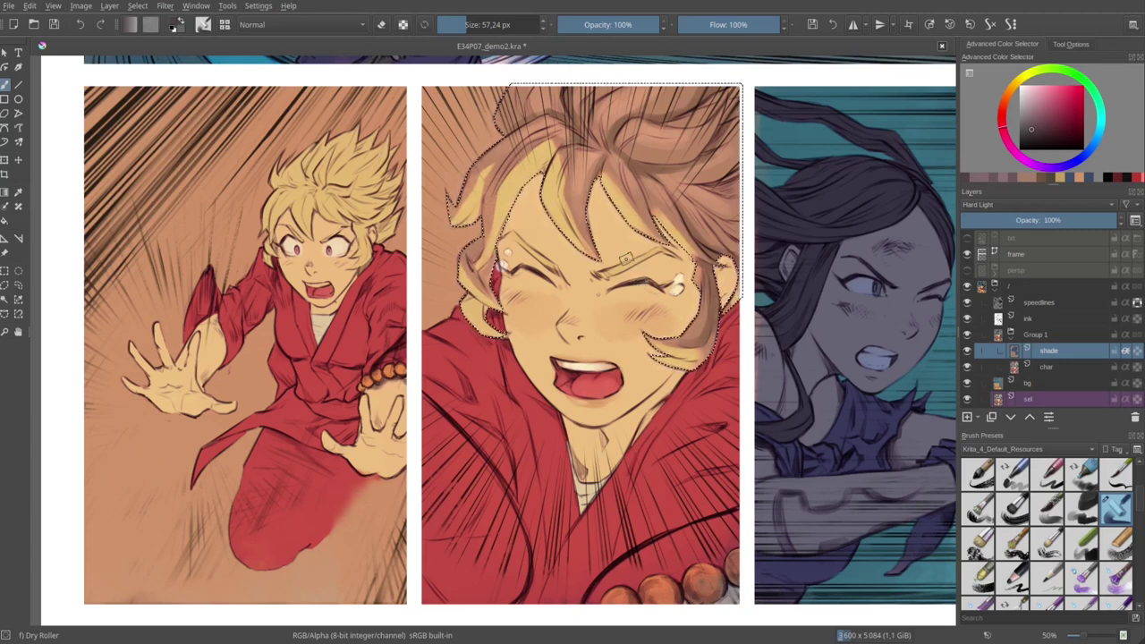
Select the crying character's skin by contiguous area, enlarge the brush, and shift the sampled hair shadow to a darker red-brown.
key("w")
left_click(580, 313)
key("b")
scroll(594, 284, "down", 1)
key("]")
left_click(587, 177, "ctrl")
left_click(1029, 127)
left_click(1004, 105)
Paint soft shadows on the nose, temple and forehead beneath the fringe at brush sizes up to 204.86 px.
left_click_drag(580, 304, 594, 322)
left_click_drag(508, 240, 555, 240)
left_click_drag(536, 215, 573, 246)
left_click_drag(608, 211, 671, 269)
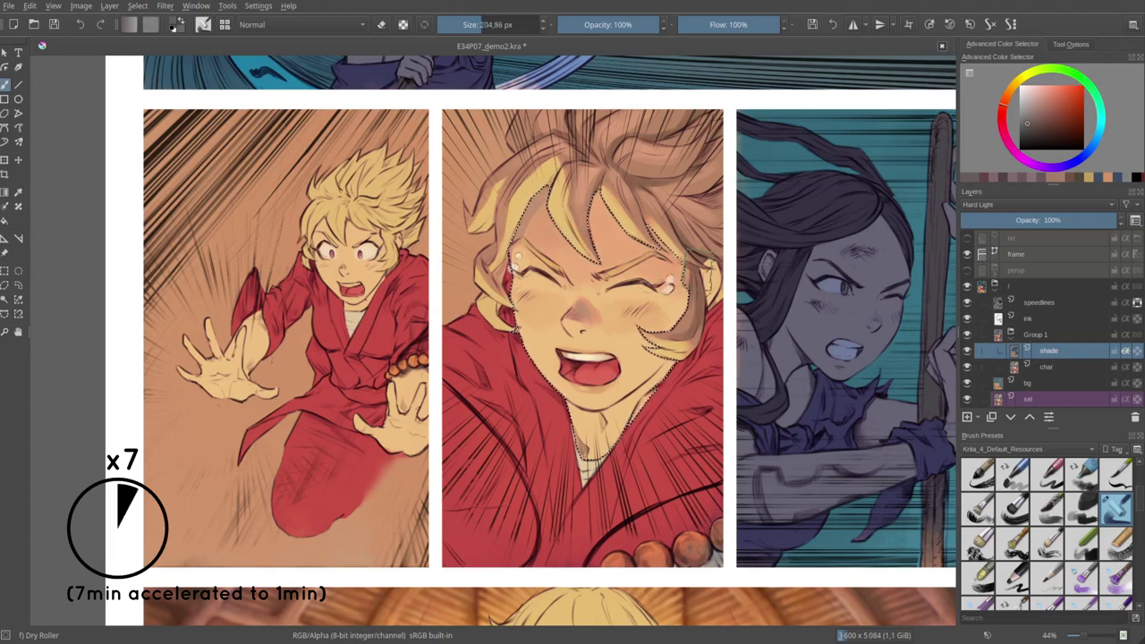
Shade the neck beneath the chin and refine the skin shadows along the cheek and fringe with sampled tones.
left_click_drag(617, 421, 636, 403)
key("[")
left_click(670, 331, "ctrl")
left_click(671, 269, "ctrl")
left_click(671, 198, "ctrl")
left_click(671, 199, "ctrl")
left_click(570, 385, "ctrl")
left_click(593, 256, "ctrl")
Select the crying character's red clothes, enlarge the brush to 230.55 px, and paint a broad shadow across the shoulders.
left_click(528, 412)
key("]")
key("]")
mouse_move(447, 375)
left_mouse_down()
mouse_move(617, 545)
mouse_move(716, 367)
left_mouse_up()
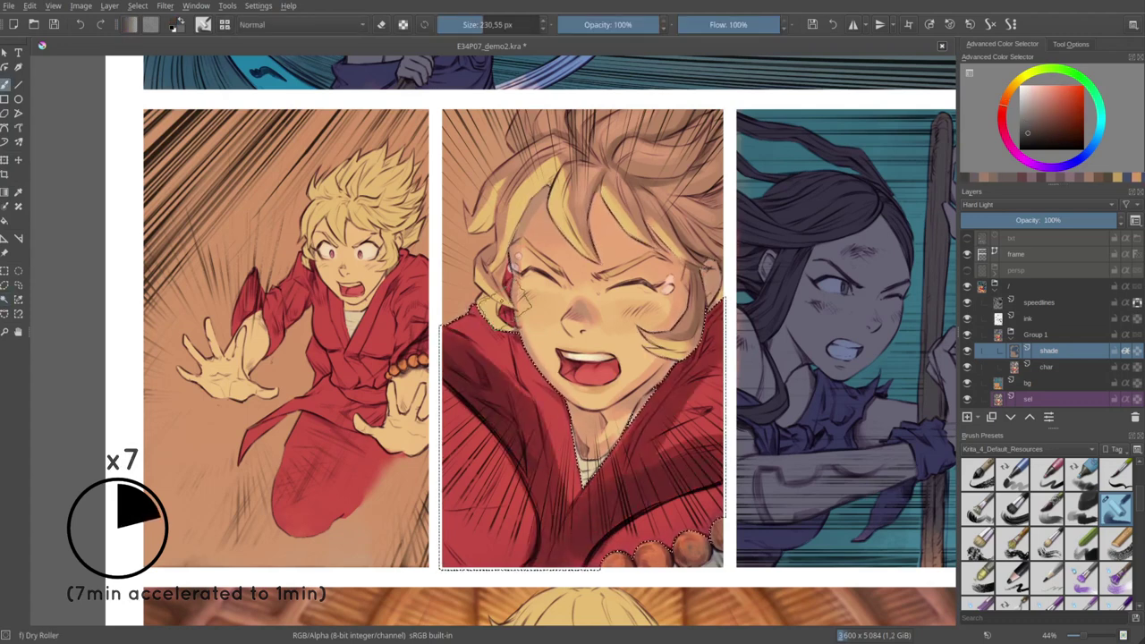
Refine the garment's collar and shoulder folds with sampled shadow tones, with the brush reduced to 103.36 px.
left_click_drag(568, 486, 553, 486)
left_click(586, 466, "ctrl")
left_click_drag(636, 456, 671, 457)
left_click_drag(715, 381, 667, 385)
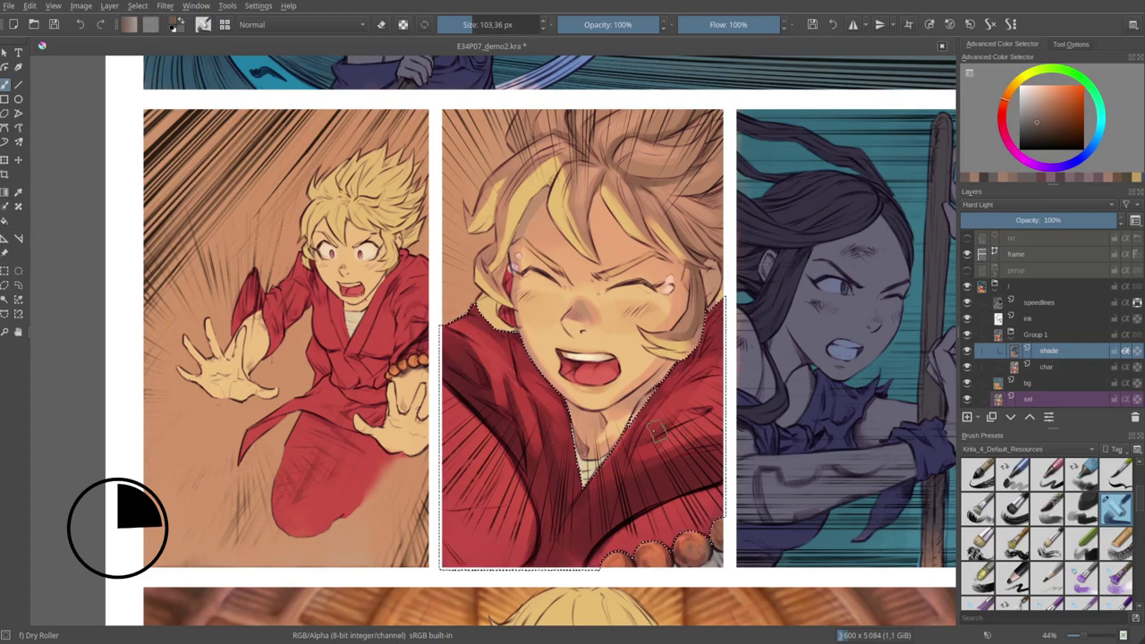
Brush a sampled saturated orange-red glow over the lower parts of the red clothes with a 423.67 px brush.
left_click(684, 467, "ctrl")
mouse_move(437, 413)
left_mouse_down()
mouse_move(487, 413)
mouse_move(510, 546)
left_mouse_up()
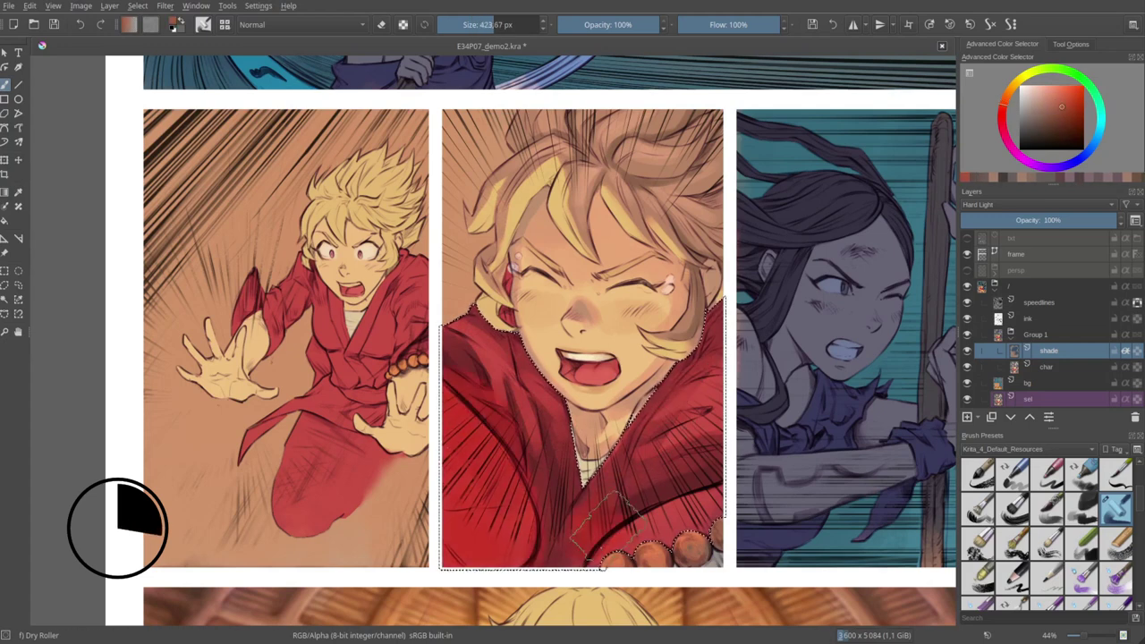
left_click(653, 548, "ctrl")
left_click_drag(689, 483, 644, 501)
left_click_drag(501, 511, 581, 564)
Select the character's ear area by contiguous area and shade it with a small brush and a darker sampled tone.
left_click_drag(542, 287, 494, 287)
key("w")
left_click(712, 282)
key("b")
left_click(707, 296, "ctrl")
mouse_move(711, 281)
left_mouse_down()
mouse_move(680, 281)
mouse_move(714, 291)
mouse_move(709, 278)
left_mouse_up()
left_click(703, 300, "ctrl")
left_click(1033, 119)
Reselect the red clothes and paint the fold shadows on the shoulder, sleeve and chest with sampled tones at 128.64 px.
left_click(694, 440, "ctrl")
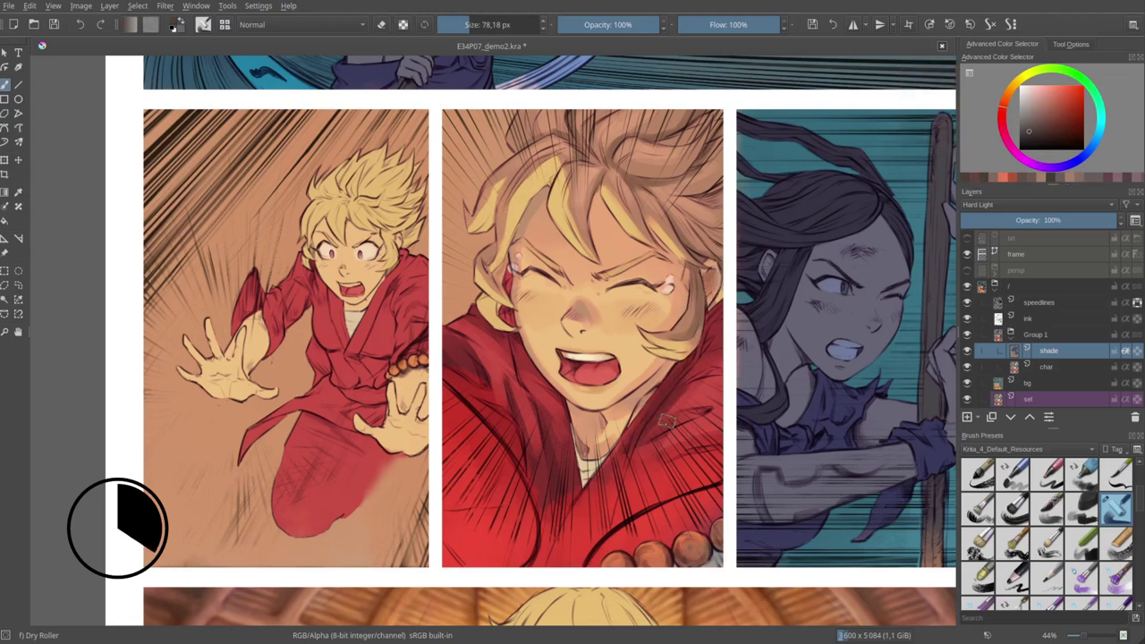
key("w")
left_click(693, 430)
key("b")
left_click(694, 394, "ctrl")
left_click_drag(686, 376, 696, 376)
mouse_move(601, 523)
left_mouse_down()
mouse_move(586, 537)
mouse_move(631, 524)
left_mouse_up()
left_click_drag(626, 519, 702, 479)
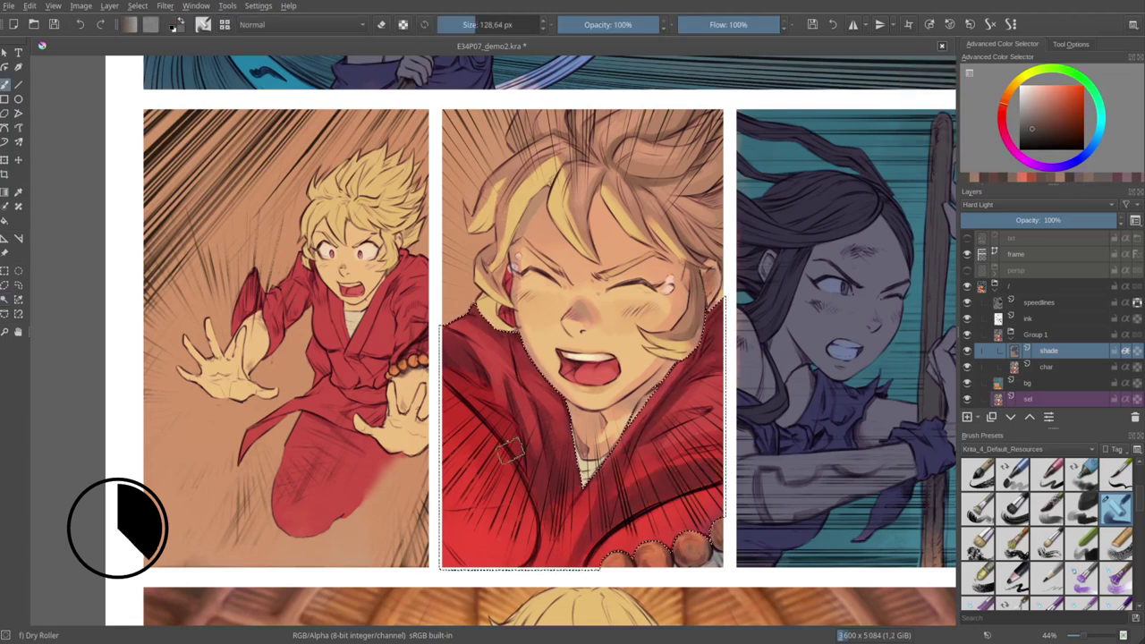
left_click_drag(537, 497, 573, 554)
Select the white undershirt at the neckline and paint a shadow across it with a smaller brush.
left_click_drag(586, 510, 564, 510, "shift")
key("w")
left_click(582, 465)
key("b")
left_click_drag(577, 438, 608, 457)
Select the crying character's skin again, sample a facial tone, and resize the brush for the nose and cheek shading.
key("w")
left_click(595, 411)
key("b")
left_click(587, 332, "ctrl")
left_click_drag(587, 309, 615, 333, "shift")
Clear the selection and blend a sampled dark red shadow over the shoulder beneath the side hair.
key("ctrl+shift+a")
left_click(487, 349, "ctrl")
left_click_drag(510, 358, 492, 358, "shift")
mouse_move(532, 385)
left_mouse_down()
mouse_move(501, 347)
mouse_move(461, 330)
left_mouse_up()
Make a contiguous selection, add a paint layer above the shade layer, and paint a dark red vignette in the close-up's upper-left background.
key("w")
left_click(729, 340)
key("Insert")
key("b")
left_click_drag(456, 148, 528, 147, "shift")
left_click(1058, 127)
mouse_move(456, 135)
left_mouse_down()
mouse_move(483, 179)
mouse_move(546, 144)
left_mouse_up()
left_click_drag(488, 134, 461, 286)
Brush a brighter orange-red down the left of the close-up panel on the new layer and clear the selection.
left_click(1056, 99)
mouse_move(474, 233)
left_mouse_down()
mouse_move(492, 170)
mouse_move(511, 300)
mouse_move(468, 346)
mouse_move(528, 402)
left_mouse_up()
key("ctrl+shift+a")
Return to the shade layer and refine the shadows of the hair beside the right temple with sampled tones at 33.69 px.
left_click(468, 348, "ctrl")
key("Page_Down")
left_click(668, 323, "ctrl")
left_click_drag(668, 323, 655, 328, "shift")
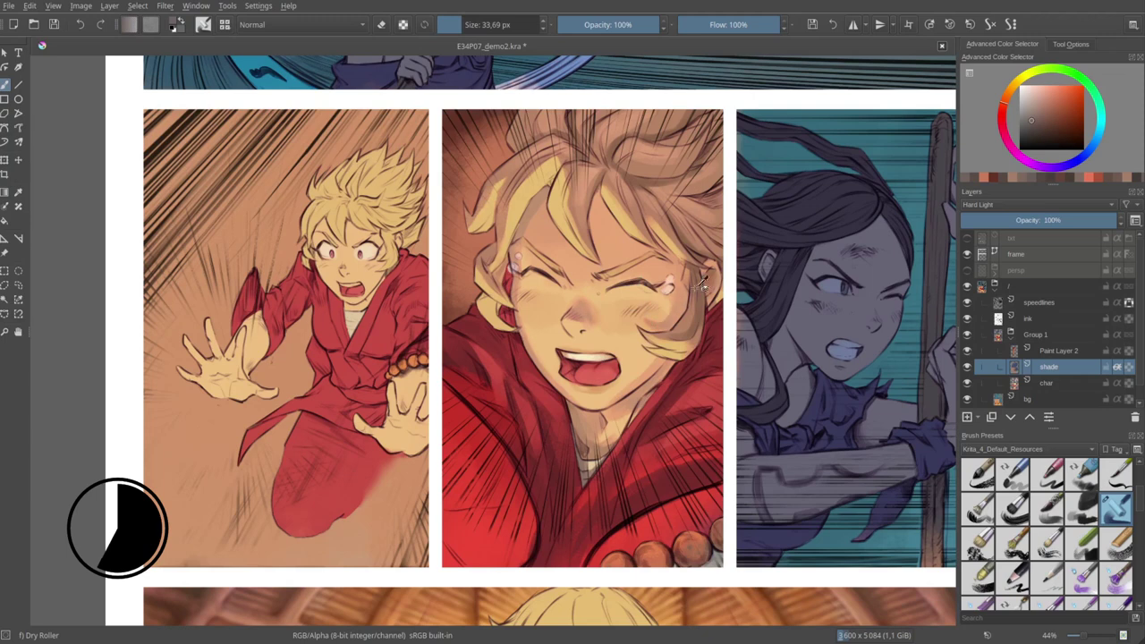
left_click(671, 318, "ctrl")
left_click(682, 215, "ctrl")
left_click_drag(682, 215, 694, 243)
Strengthen the shadow strands across the crown and outer hair, and darken the shoulder edge beside the neck.
left_click_drag(561, 165, 570, 166, "shift")
mouse_move(555, 177)
left_mouse_down()
mouse_move(592, 131)
mouse_move(624, 166)
left_mouse_up()
left_click_drag(553, 125, 575, 124, "shift")
left_click_drag(531, 136, 591, 106)
mouse_move(620, 130)
left_mouse_down()
mouse_move(691, 125)
mouse_move(676, 148)
left_mouse_up()
mouse_move(702, 157)
left_mouse_down()
mouse_move(666, 194)
mouse_move(714, 204)
left_mouse_up()
mouse_move(660, 400)
left_mouse_down()
mouse_move(703, 385)
mouse_move(721, 295)
left_mouse_up()
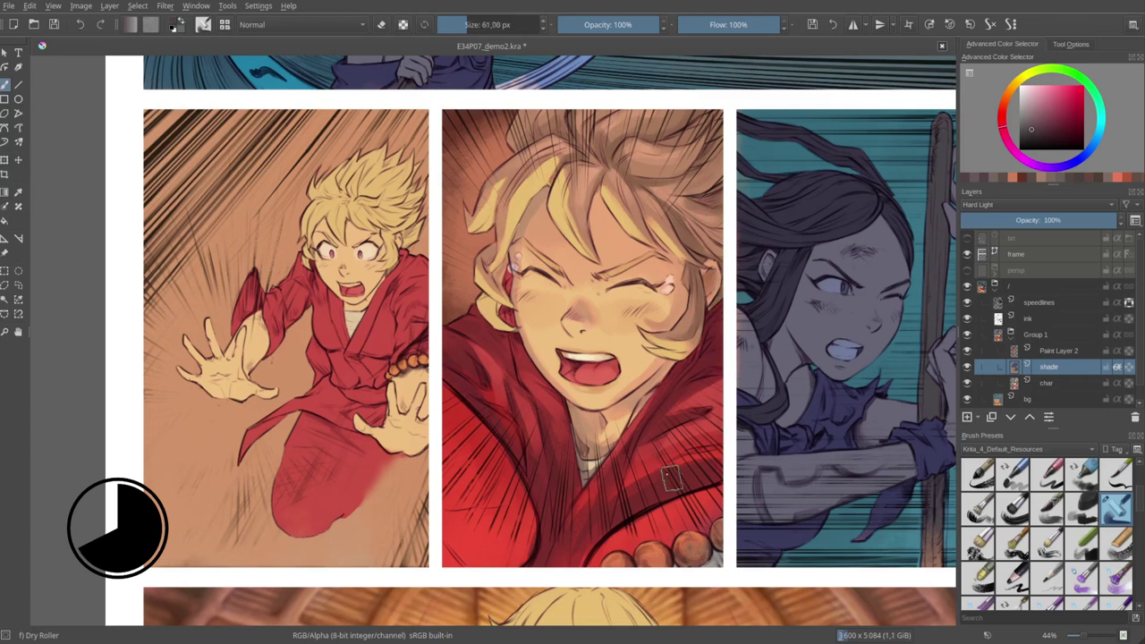
Enlarge the brush, pick a light pinkish red, brighten the prayer beads with it, and clear the selection.
key("bracketright")
key("bracketright")
left_click(1039, 103)
left_click(1002, 119)
mouse_move(715, 537)
left_mouse_down()
mouse_move(671, 559)
mouse_move(617, 562)
left_mouse_up()
key("ctrl+shift+a")
Reduce the brush to 28.63 px, sample a dark red, and shade the inside of the open mouth.
left_click_drag(712, 477, 680, 477, "shift")
left_click(565, 356, "ctrl")
left_click_drag(568, 355, 577, 374, "shift")
left_click_drag(571, 374, 619, 363, "shift")
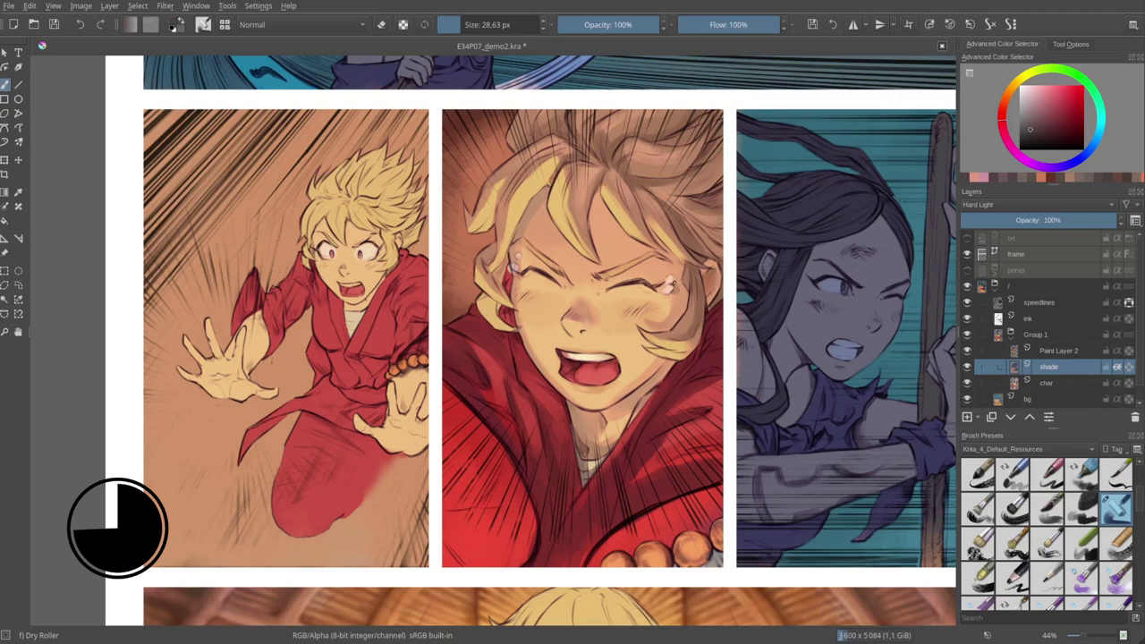
Reduce the brush to about 22.36 px and refine the shadow strands of the fringe over the forehead with sampled hair tones.
left_click(675, 290, "ctrl")
left_click(525, 231, "ctrl")
mouse_move(512, 231)
left_mouse_down("shift")
mouse_move(525, 231)
mouse_move(517, 195)
mouse_move(566, 191)
left_mouse_up("shift")
left_click(565, 192, "ctrl")
mouse_move(640, 179)
left_mouse_down()
mouse_move(658, 233)
mouse_move(605, 191)
left_mouse_up()
left_click(608, 191, "ctrl")
left_click(608, 191, "ctrl")
left_click(606, 191, "ctrl")
left_click(597, 172, "ctrl")
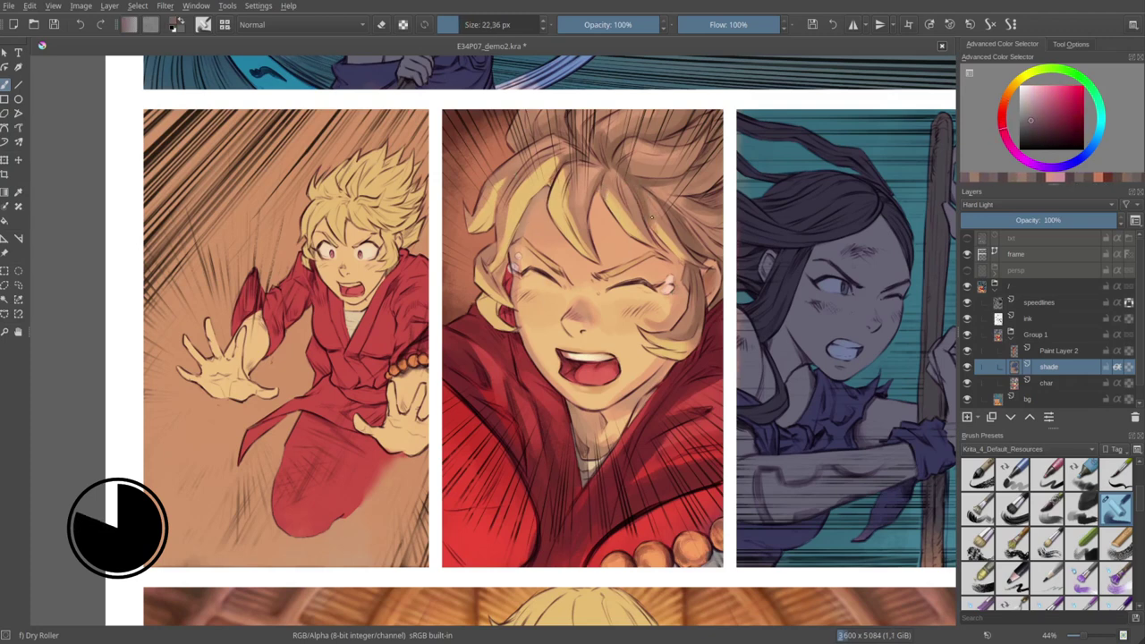
left_click(586, 150, "ctrl")
Touch up the shading of the side hair, the face and the lock over the cheek with tones sampled from the panel.
left_click(489, 256, "ctrl")
left_click_drag(489, 256, 498, 257, "shift")
left_click(500, 264, "ctrl")
left_click_drag(647, 315, 652, 317)
left_click(613, 274, "ctrl")
left_click(613, 274)
left_click_drag(542, 255, 594, 255, "shift")
left_click(569, 328, "ctrl")
left_click_drag(664, 309, 692, 301)
Shade the folds of the red robe on the shoulder, sleeves and chest, varying the brush size and sampling its tones.
left_click(507, 387, "ctrl")
left_click_drag(674, 439, 631, 439, "shift")
left_click_drag(702, 400, 687, 376)
left_click_drag(458, 407, 504, 407, "shift")
mouse_move(514, 508)
left_mouse_down()
mouse_move(515, 546)
mouse_move(460, 547)
left_mouse_up()
mouse_move(590, 550)
left_mouse_down()
mouse_move(698, 499)
mouse_move(669, 474)
left_mouse_up()
left_click(655, 486, "ctrl")
left_click_drag(622, 508, 599, 529)
Check the panel in mirrored view, sample a robe tone, restore the normal orientation and reduce the brush to 28.04 px.
left_click(577, 461, "ctrl")
key("m")
key("bracketleft")
key("bracketleft")
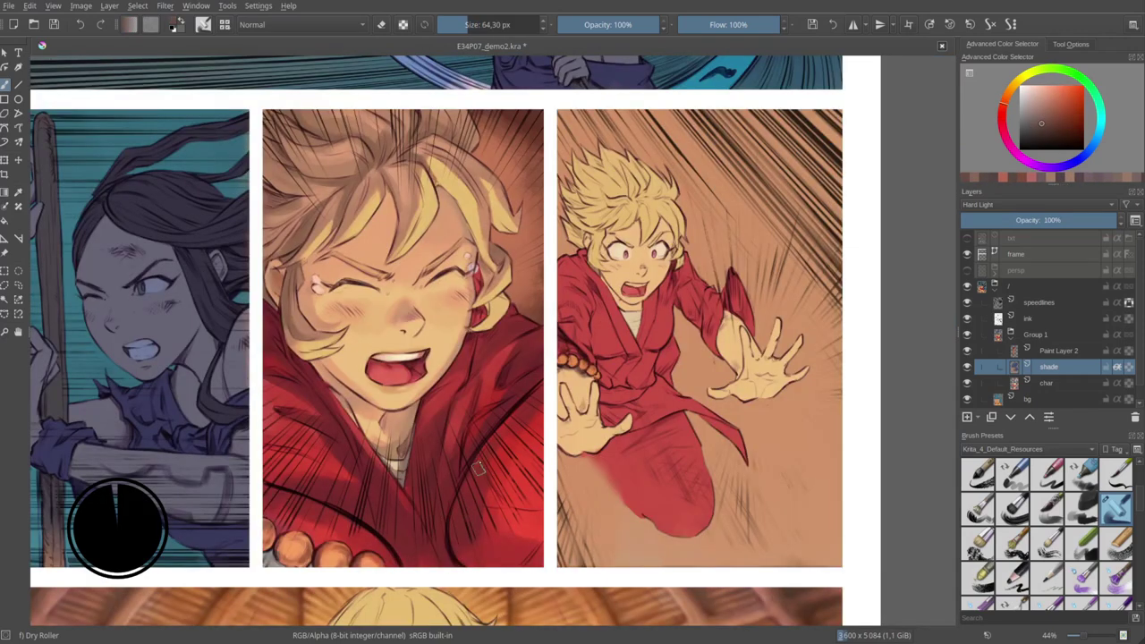
left_click(486, 409, "ctrl")
key("m")
key("bracketleft")
key("bracketleft")
key("bracketleft")
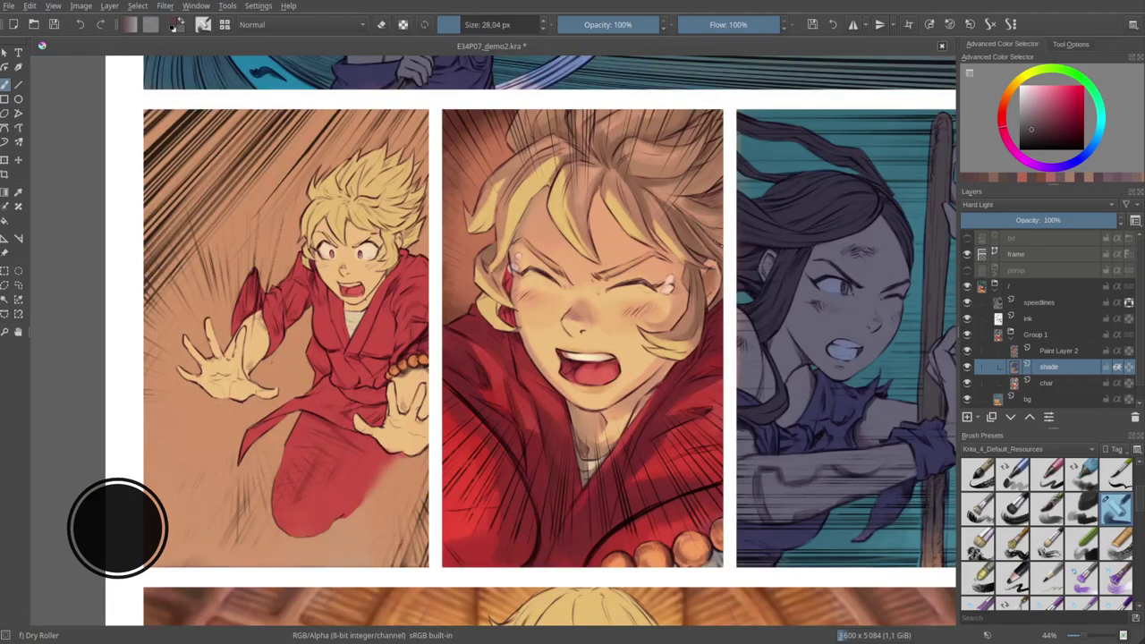
Save an incremental version as E34P07_demo3.kra and make a rectangular selection around the middle panel.
key("ctrl+alt+s")
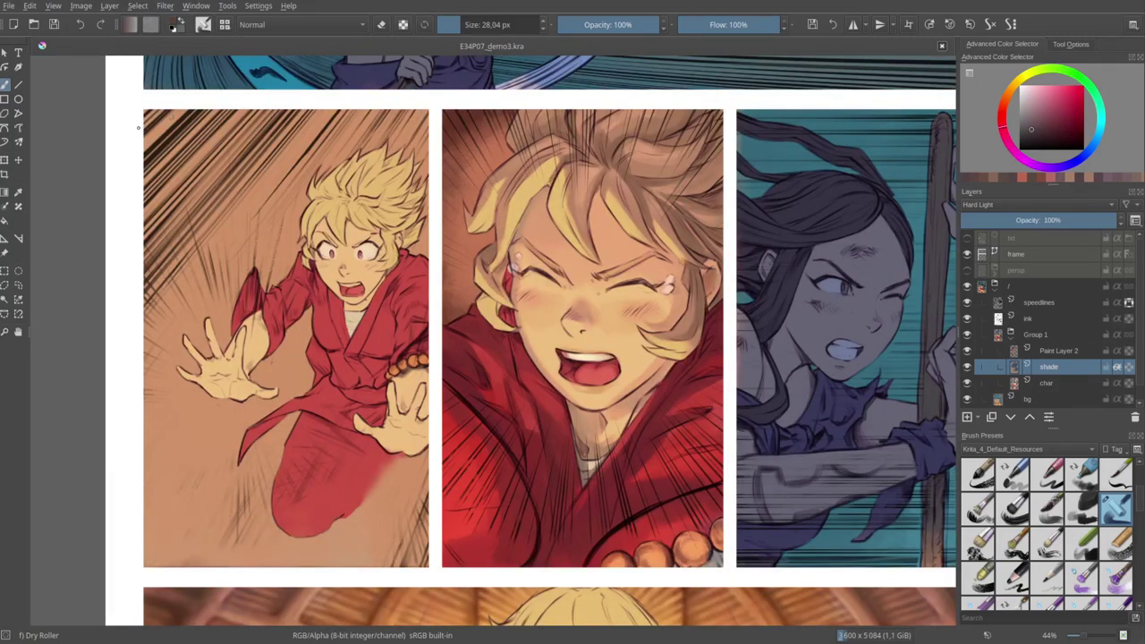
left_click(5, 270)
left_click_drag(434, 105, 731, 571)
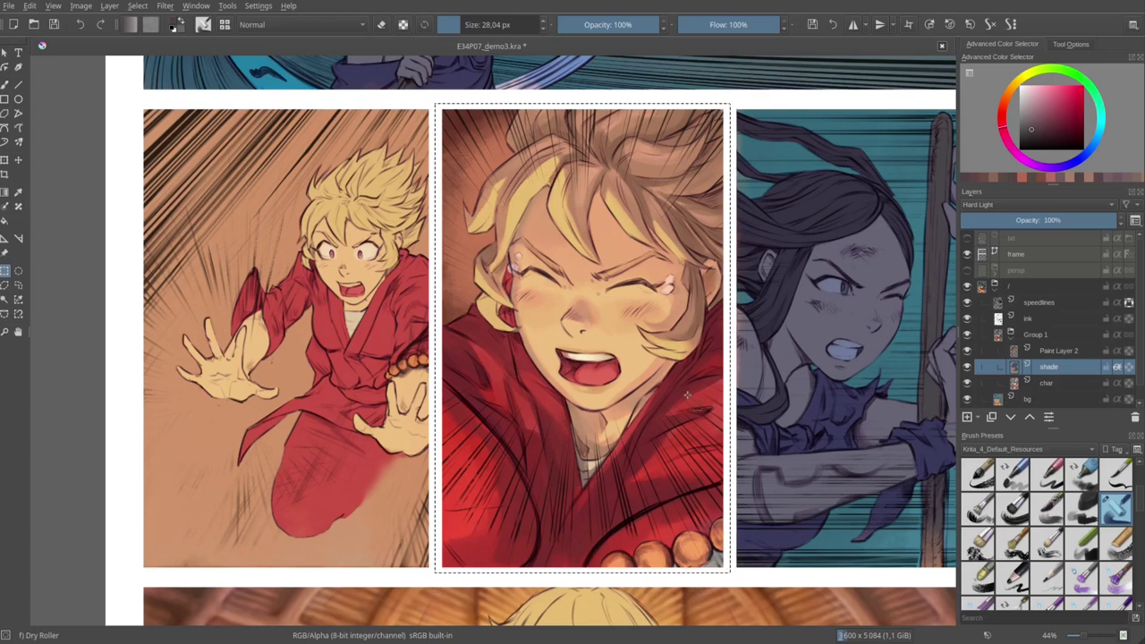
Adjust the selection's Color Balance: midtones yellow–blue 23, highlights yellow–blue -29, and shift the shadows' cyan–red balance.
key("ctrl+b")
left_click_drag(750, 188, 841, 125)
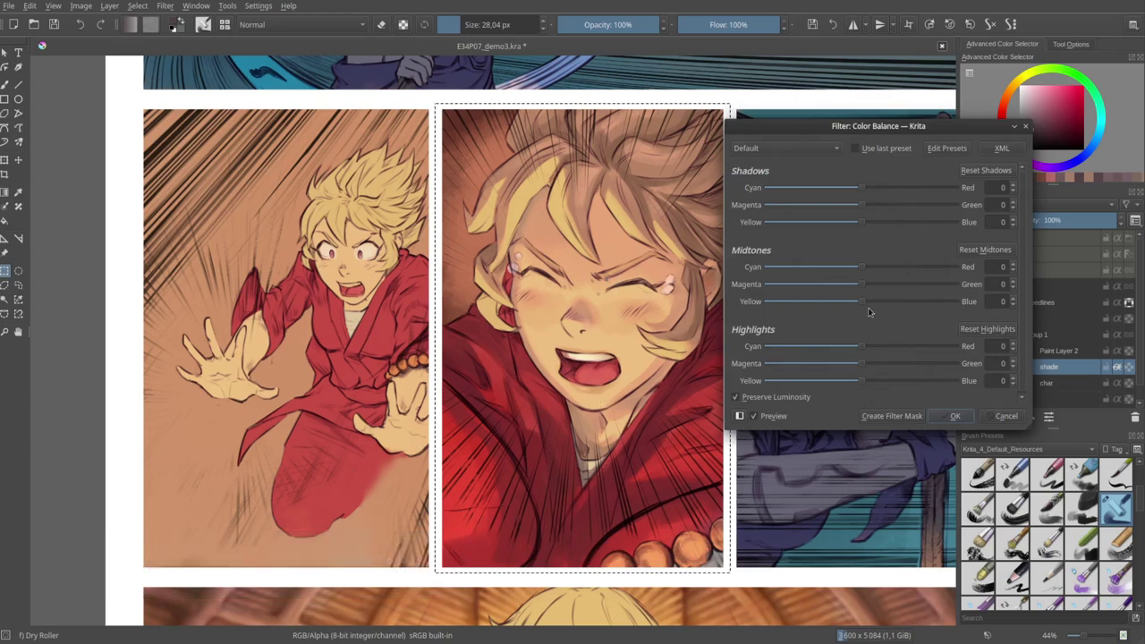
mouse_move(862, 304)
left_mouse_down()
mouse_move(891, 305)
mouse_move(853, 312)
left_mouse_up()
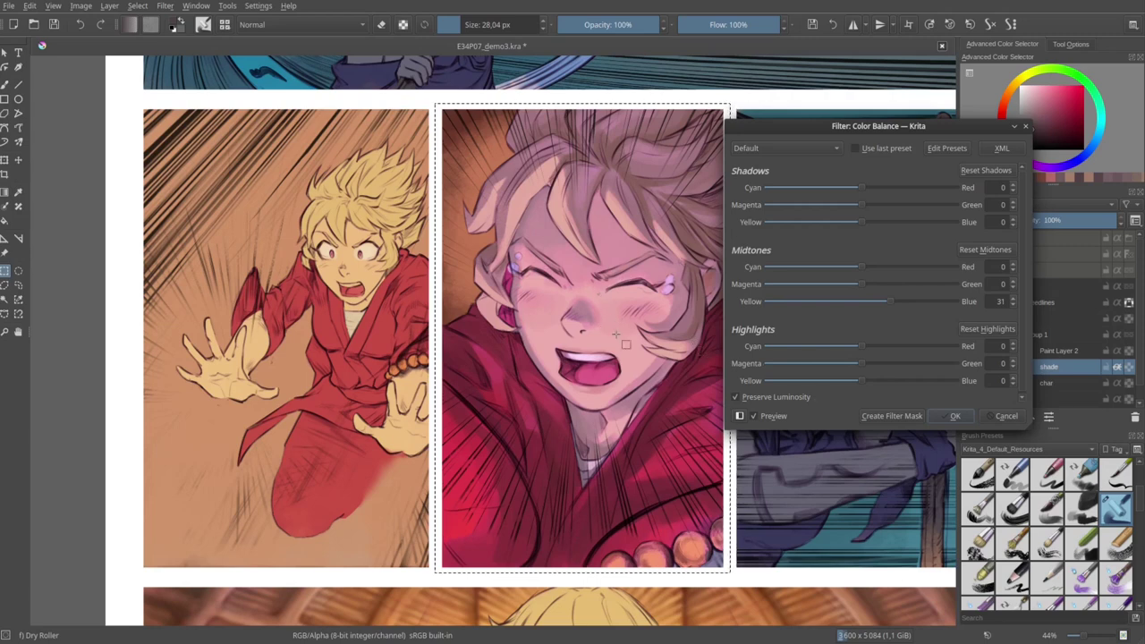
left_click_drag(861, 380, 834, 381)
left_click_drag(890, 304, 882, 301)
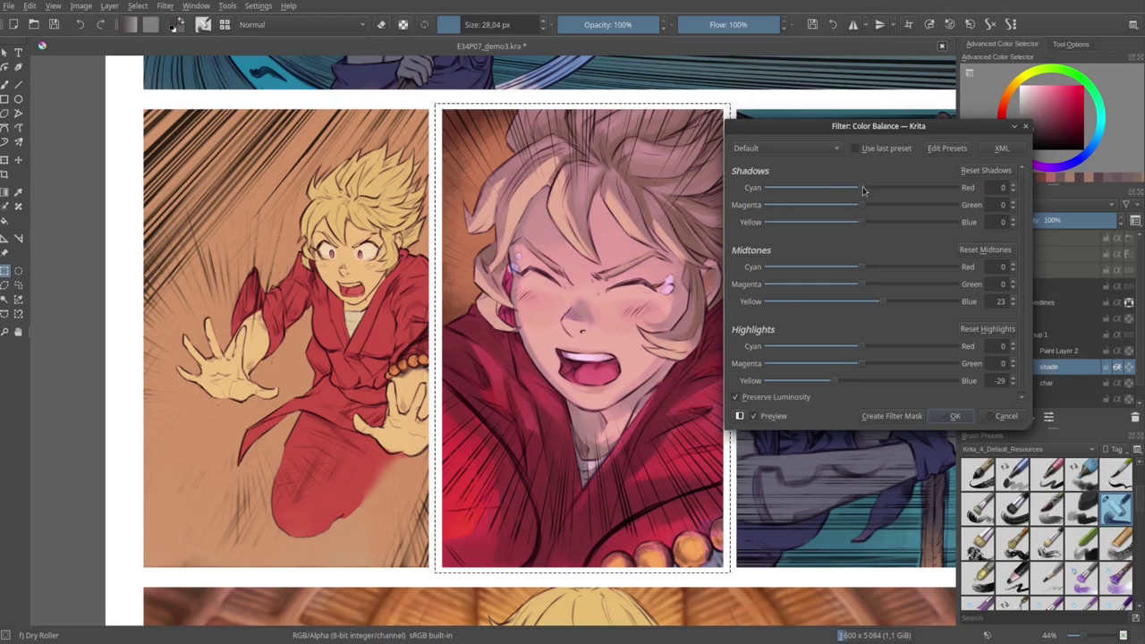
left_click_drag(862, 191, 884, 228)
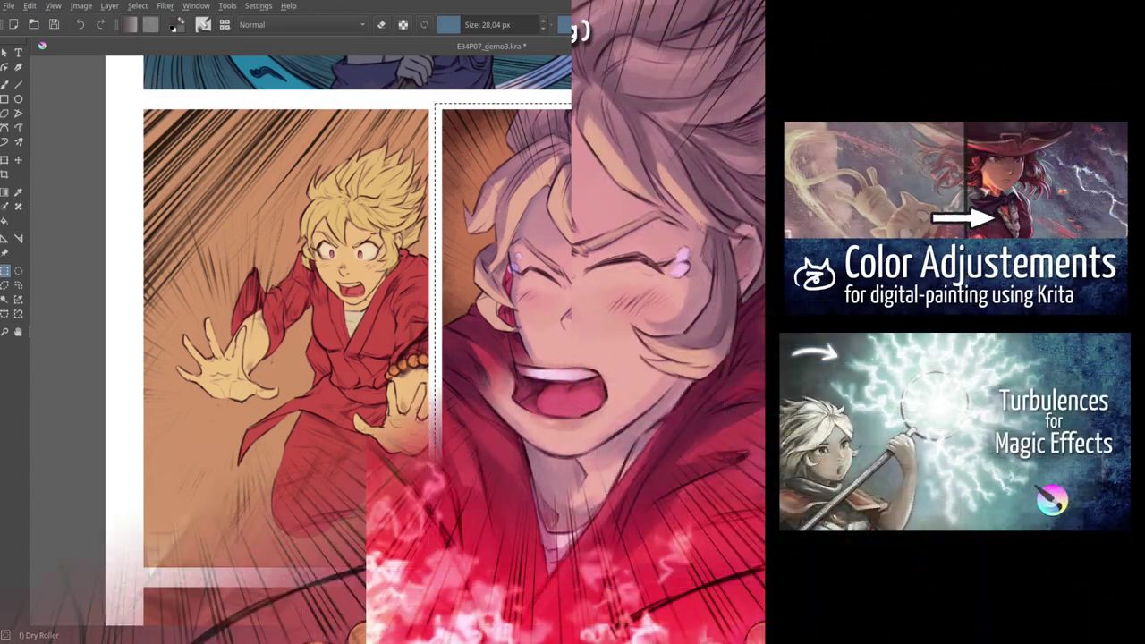